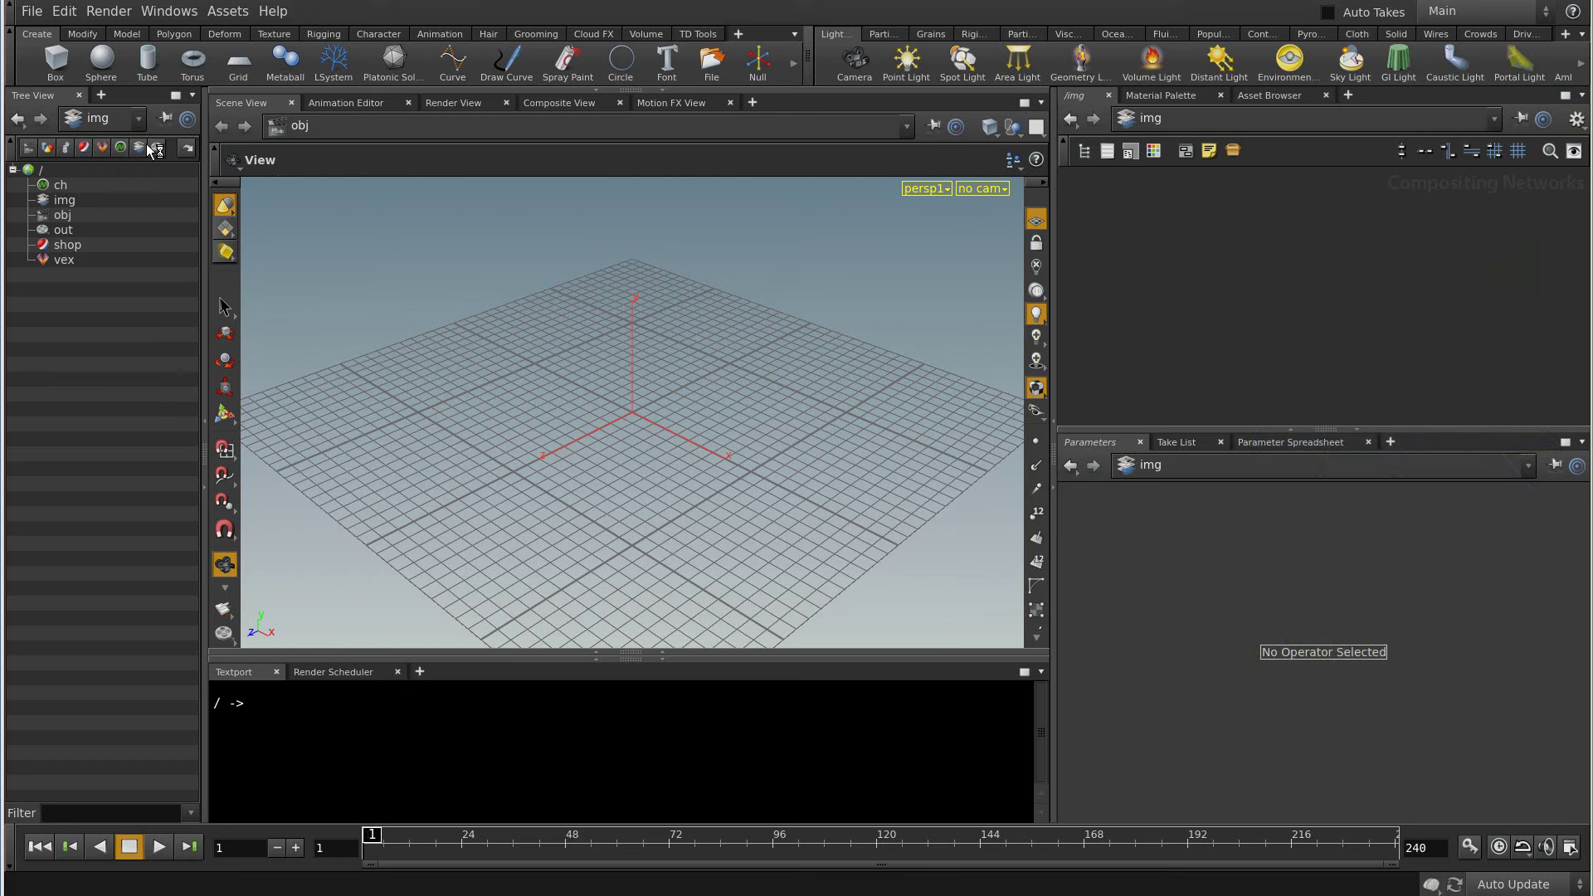
Step: Change the Color Scheme to Houdini Light, then Houdini Pro, and close Color Settings
click(67, 12)
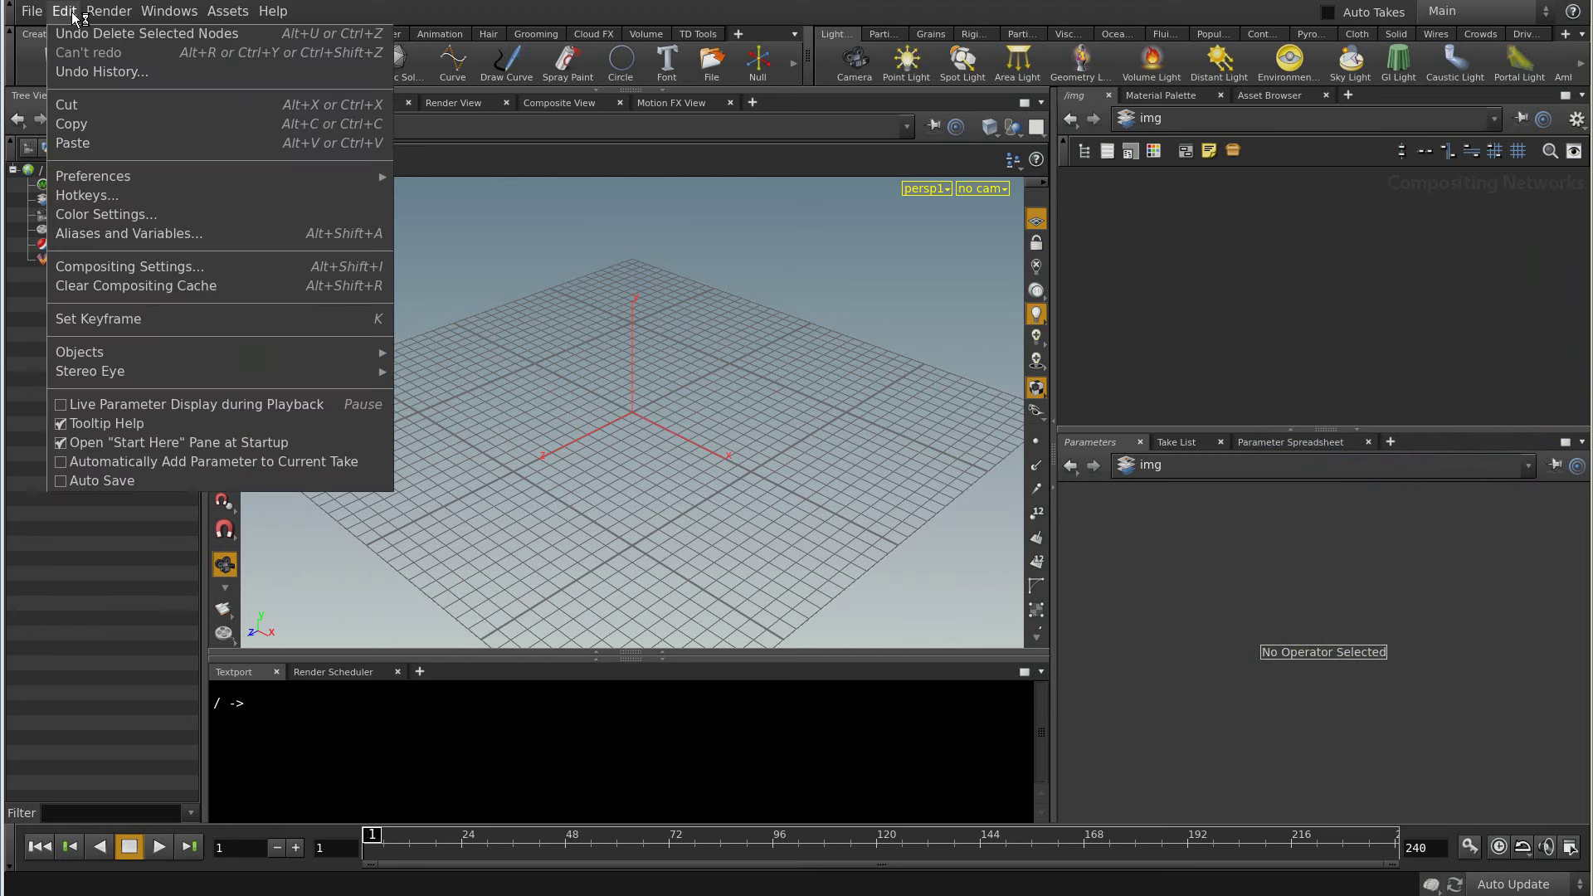
click(131, 215)
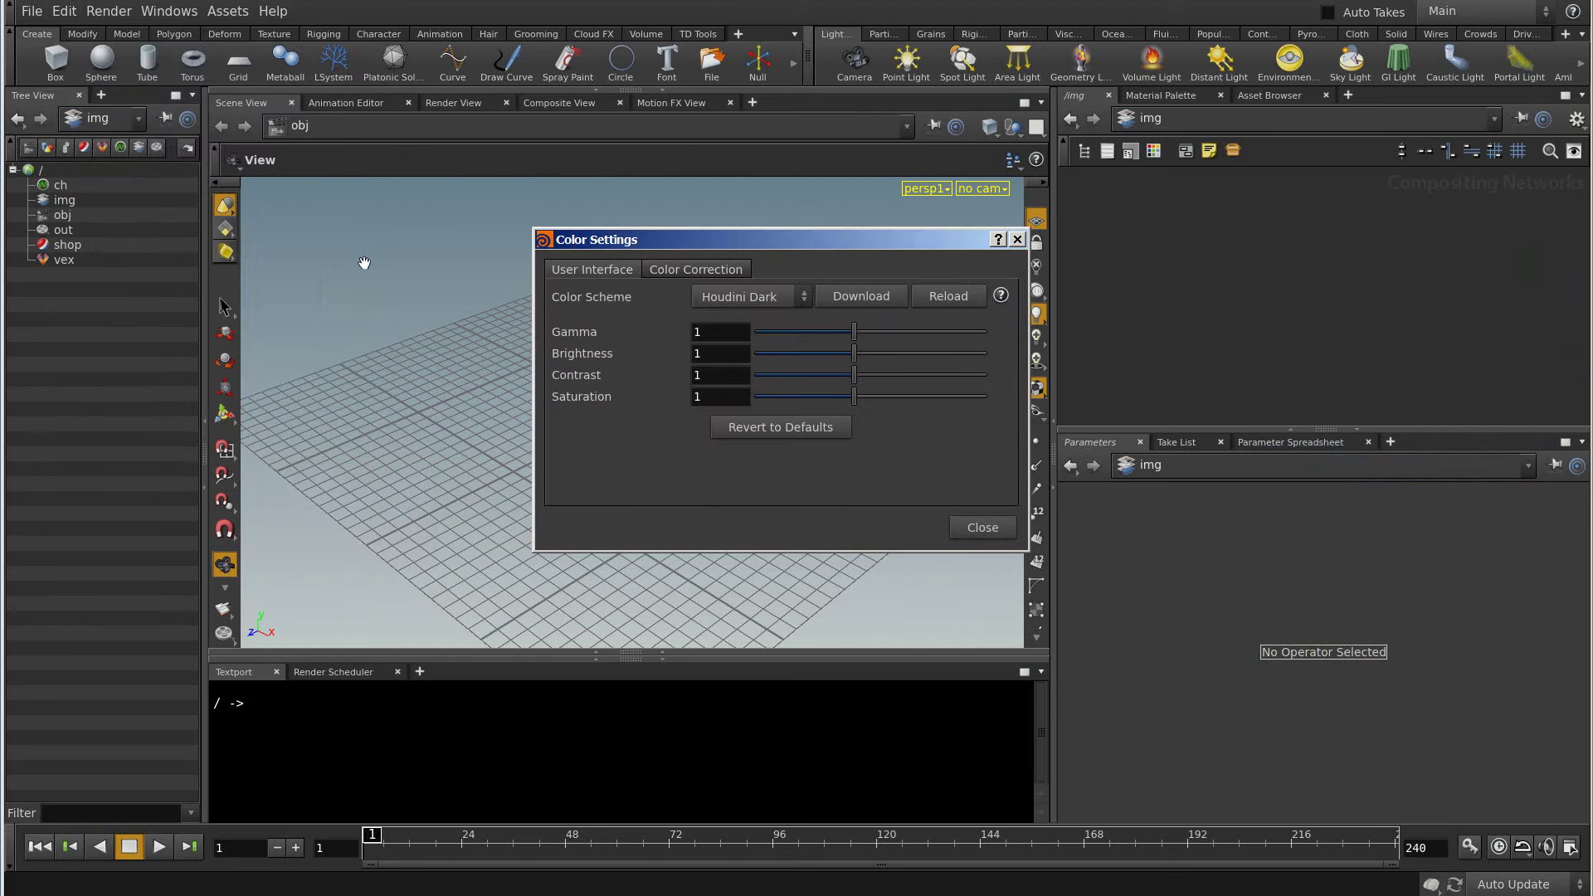
click(798, 298)
click(780, 336)
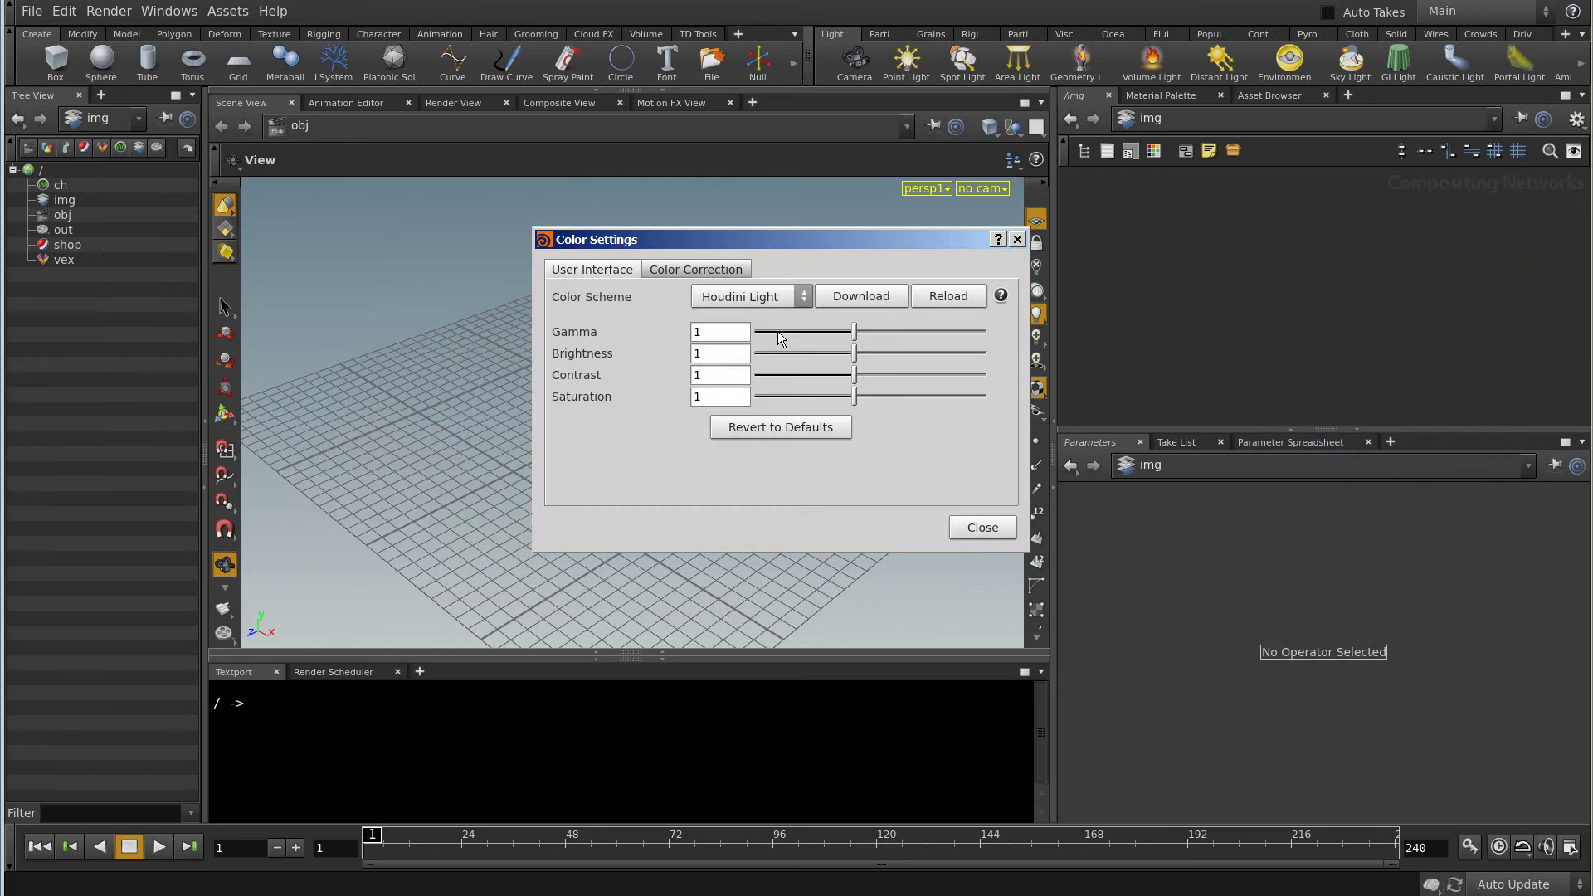
click(751, 298)
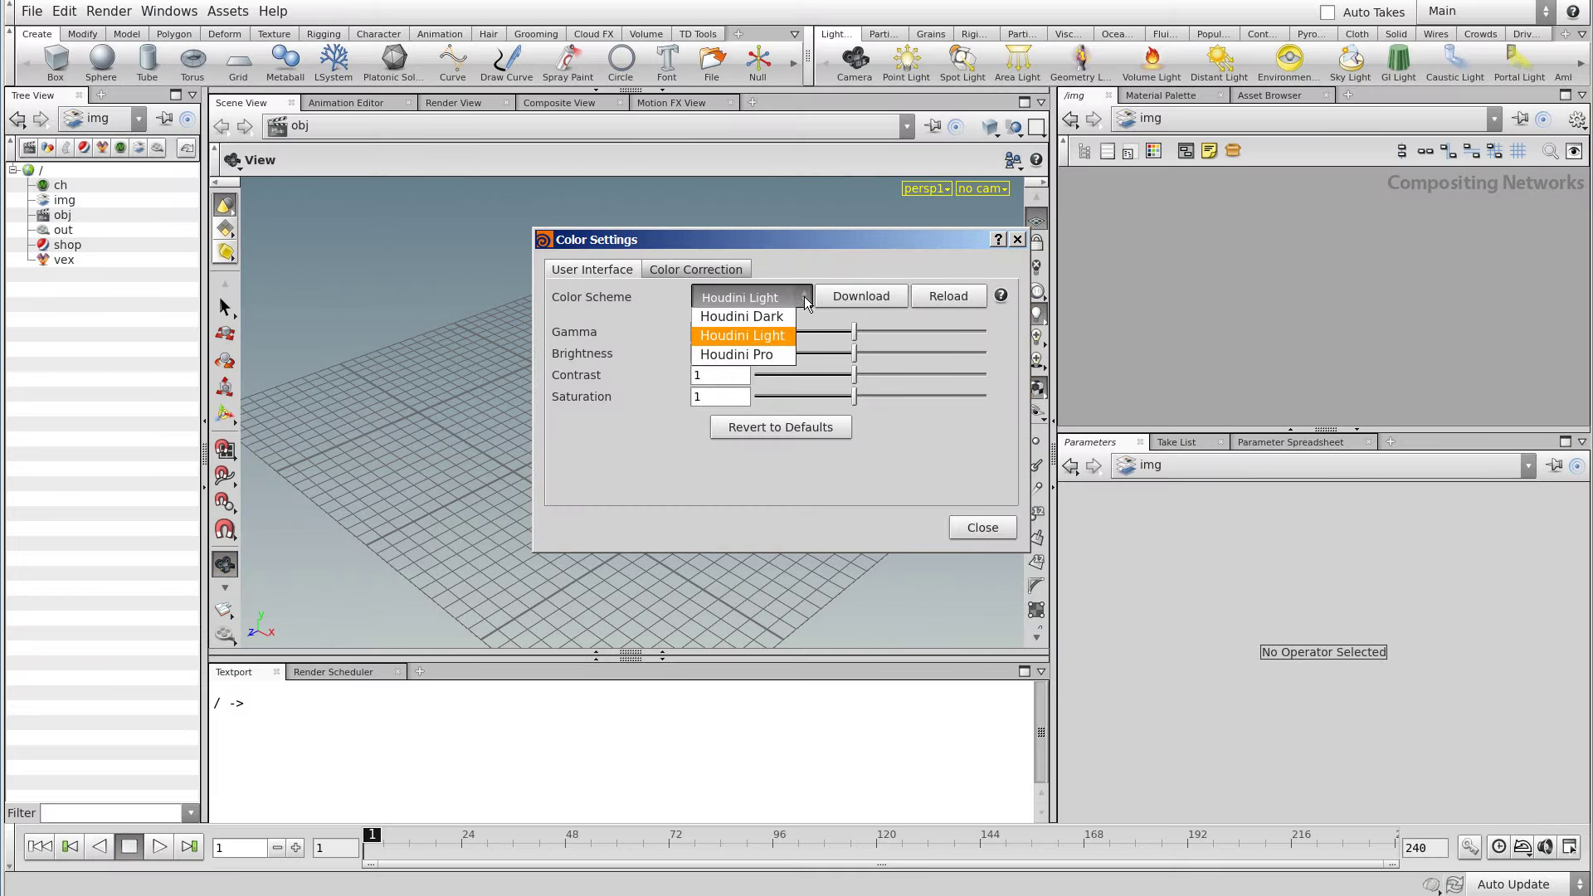
click(758, 355)
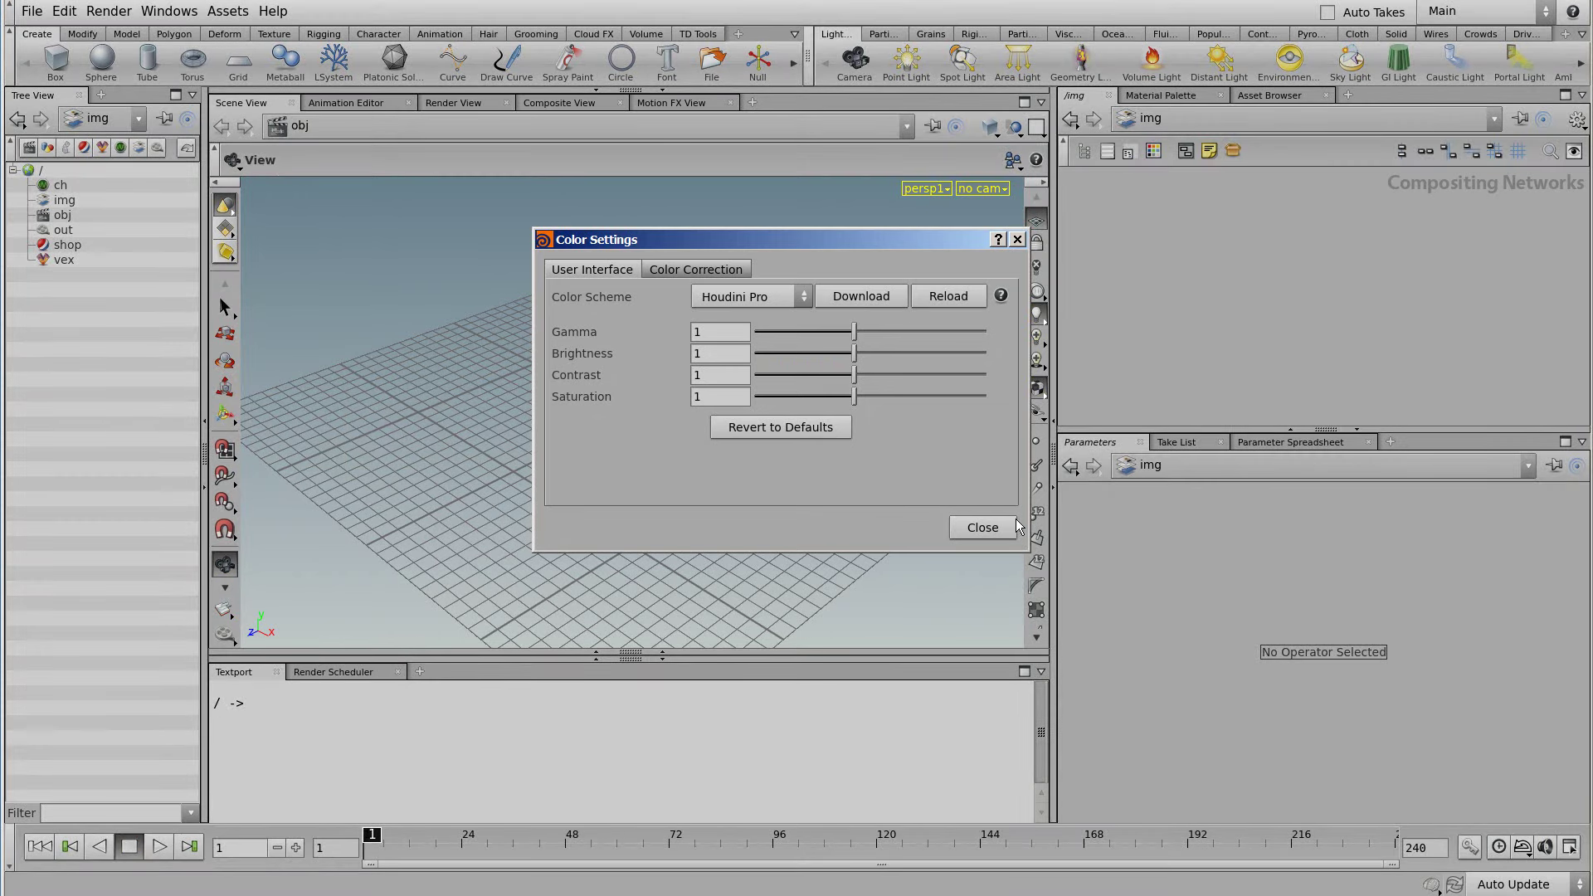
click(982, 528)
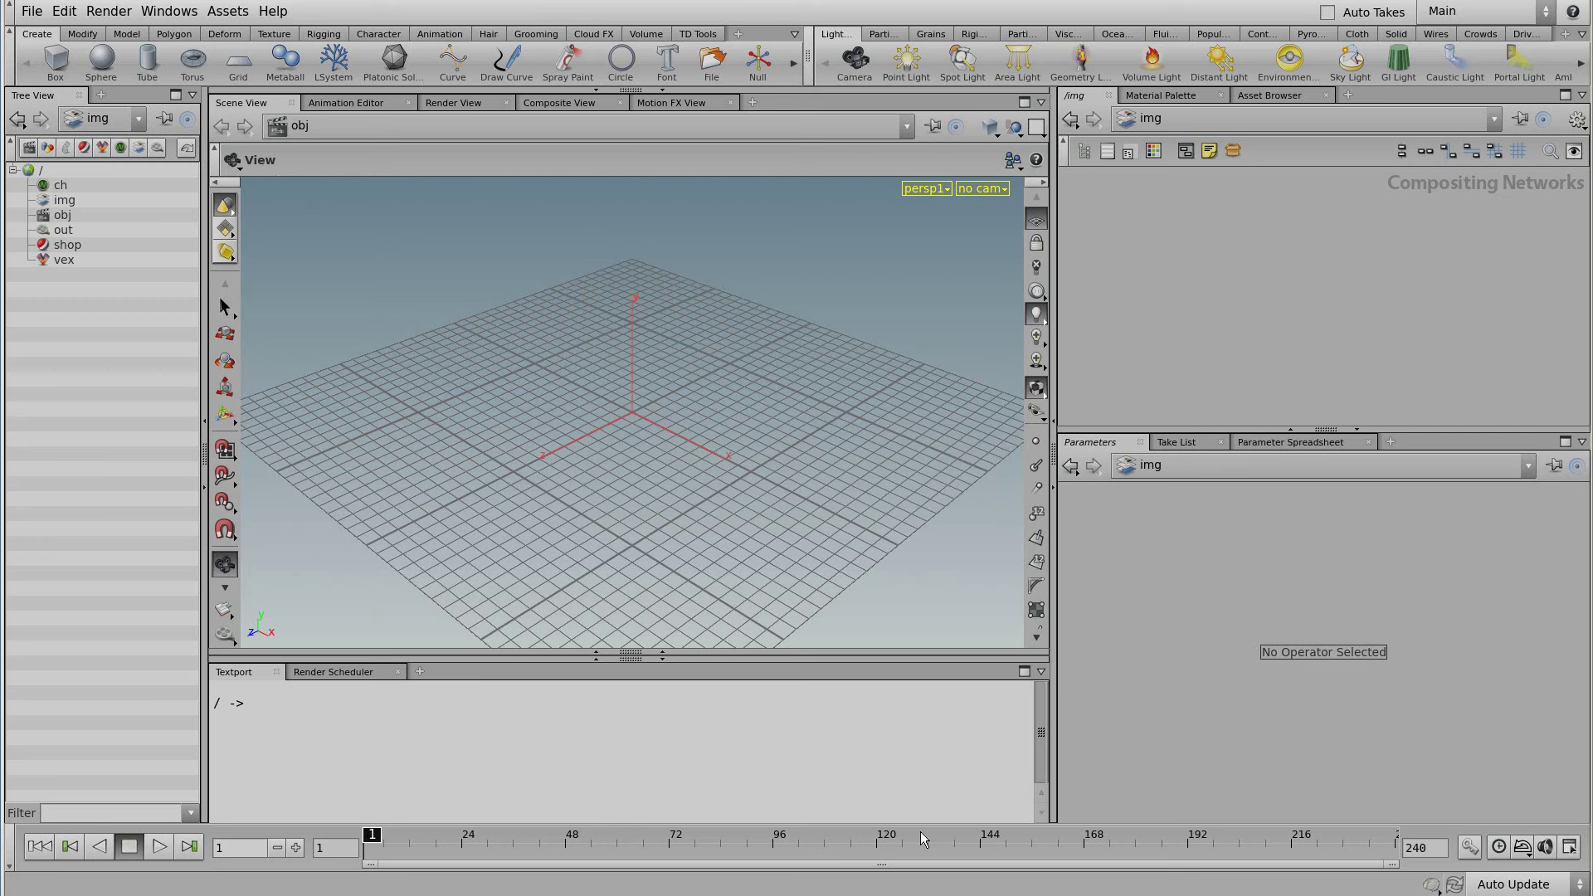
Step: Close the Textport and Render Scheduler panes, widen the right-hand panes, and collapse then restore Parameters
click(279, 672)
click(321, 673)
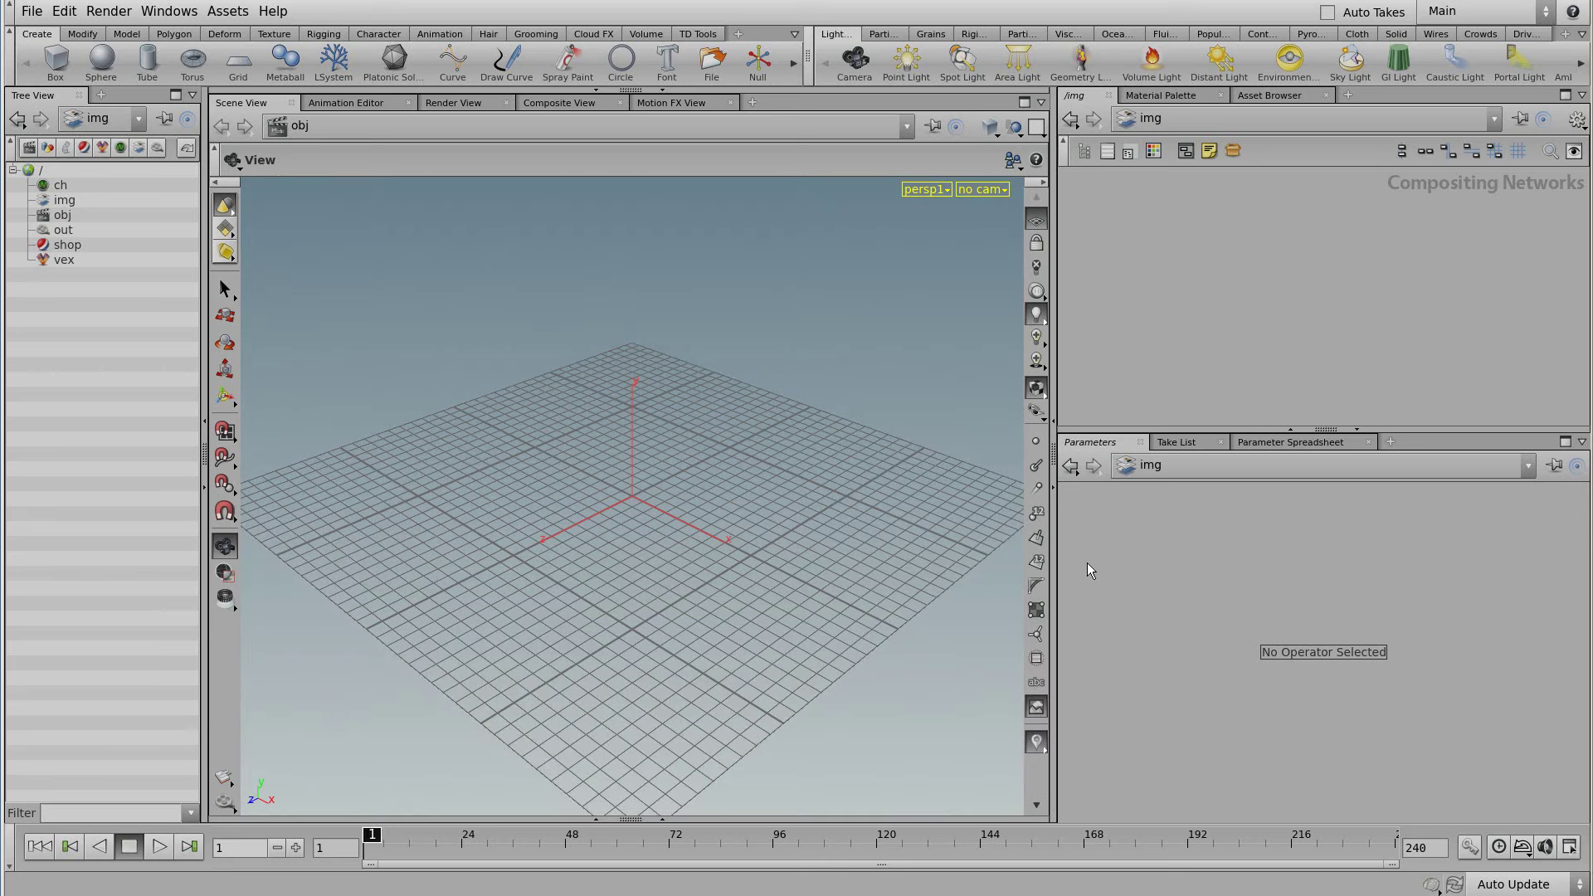
mouse_move(1062, 556)
mouse_down()
mouse_move(762, 551)
mouse_move(1039, 554)
mouse_up()
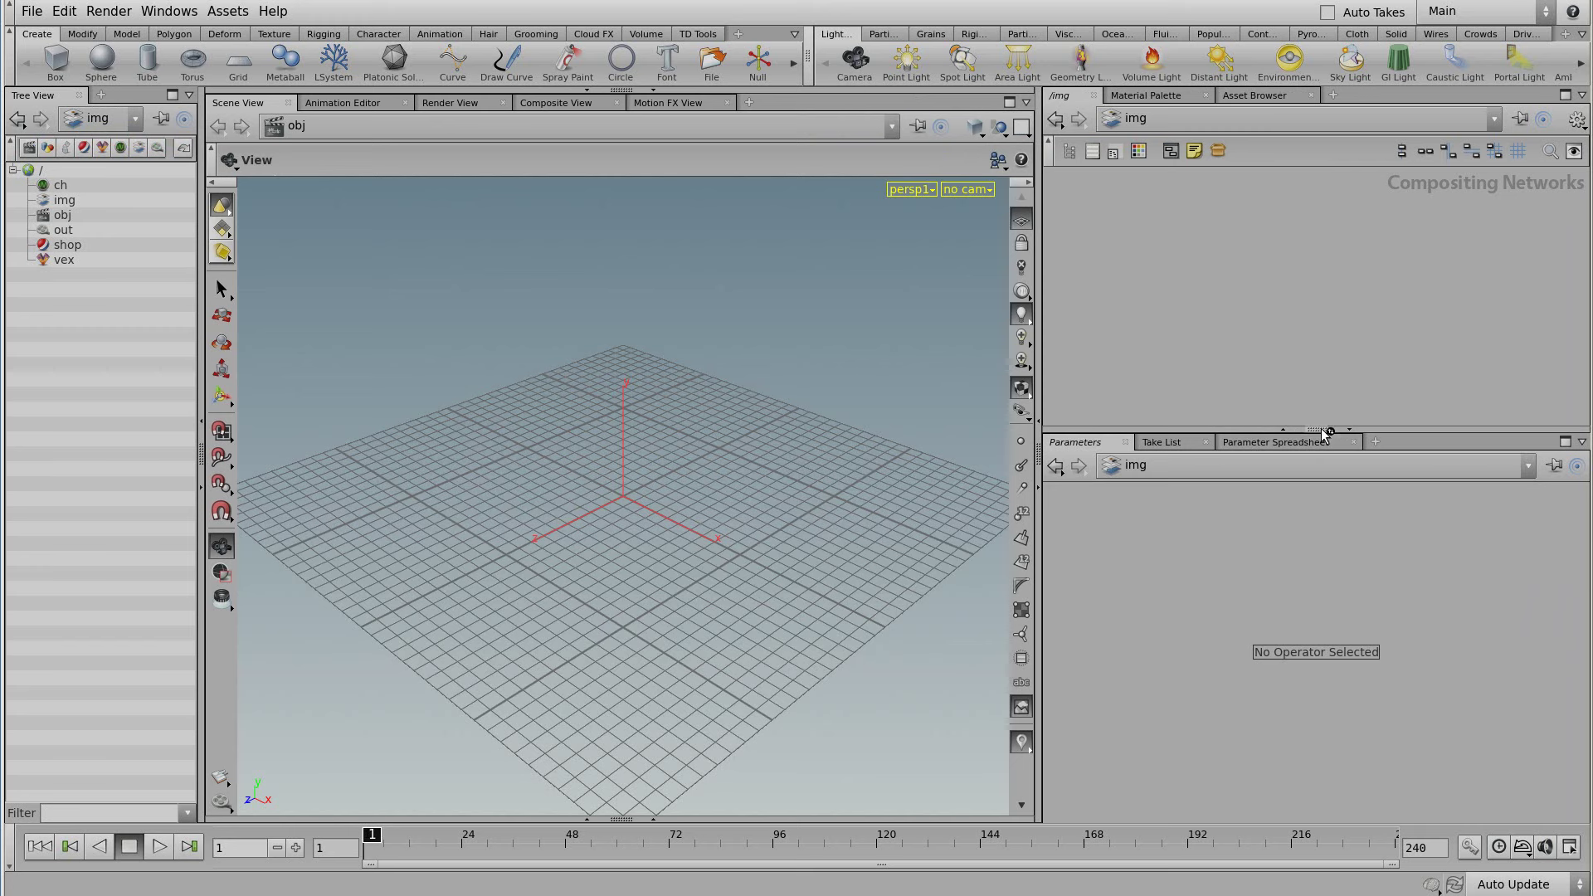
click(1350, 432)
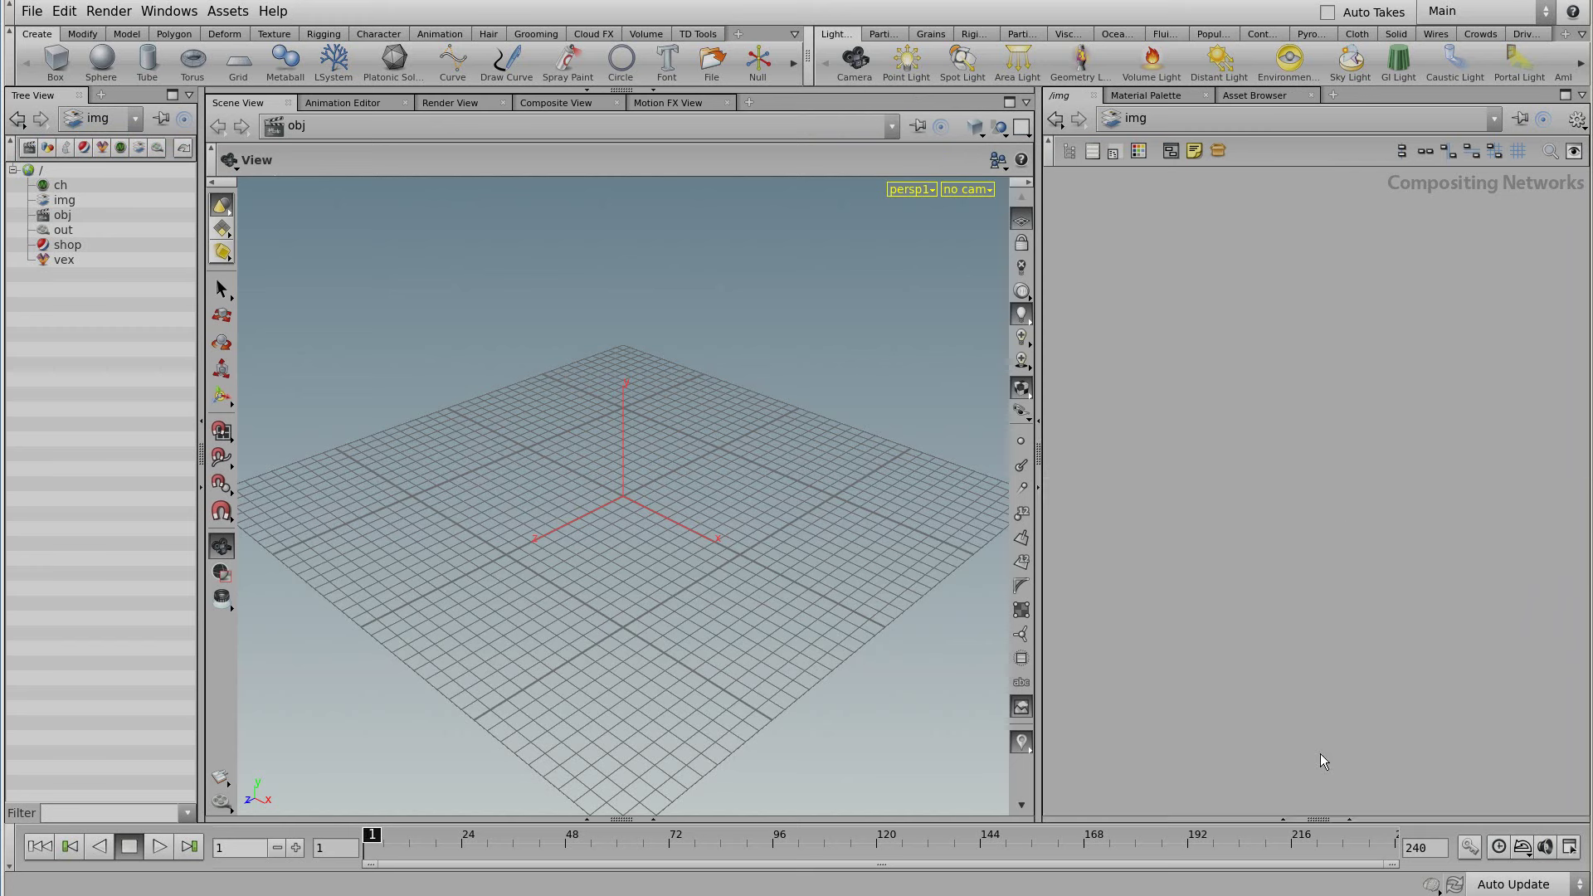
click(1290, 817)
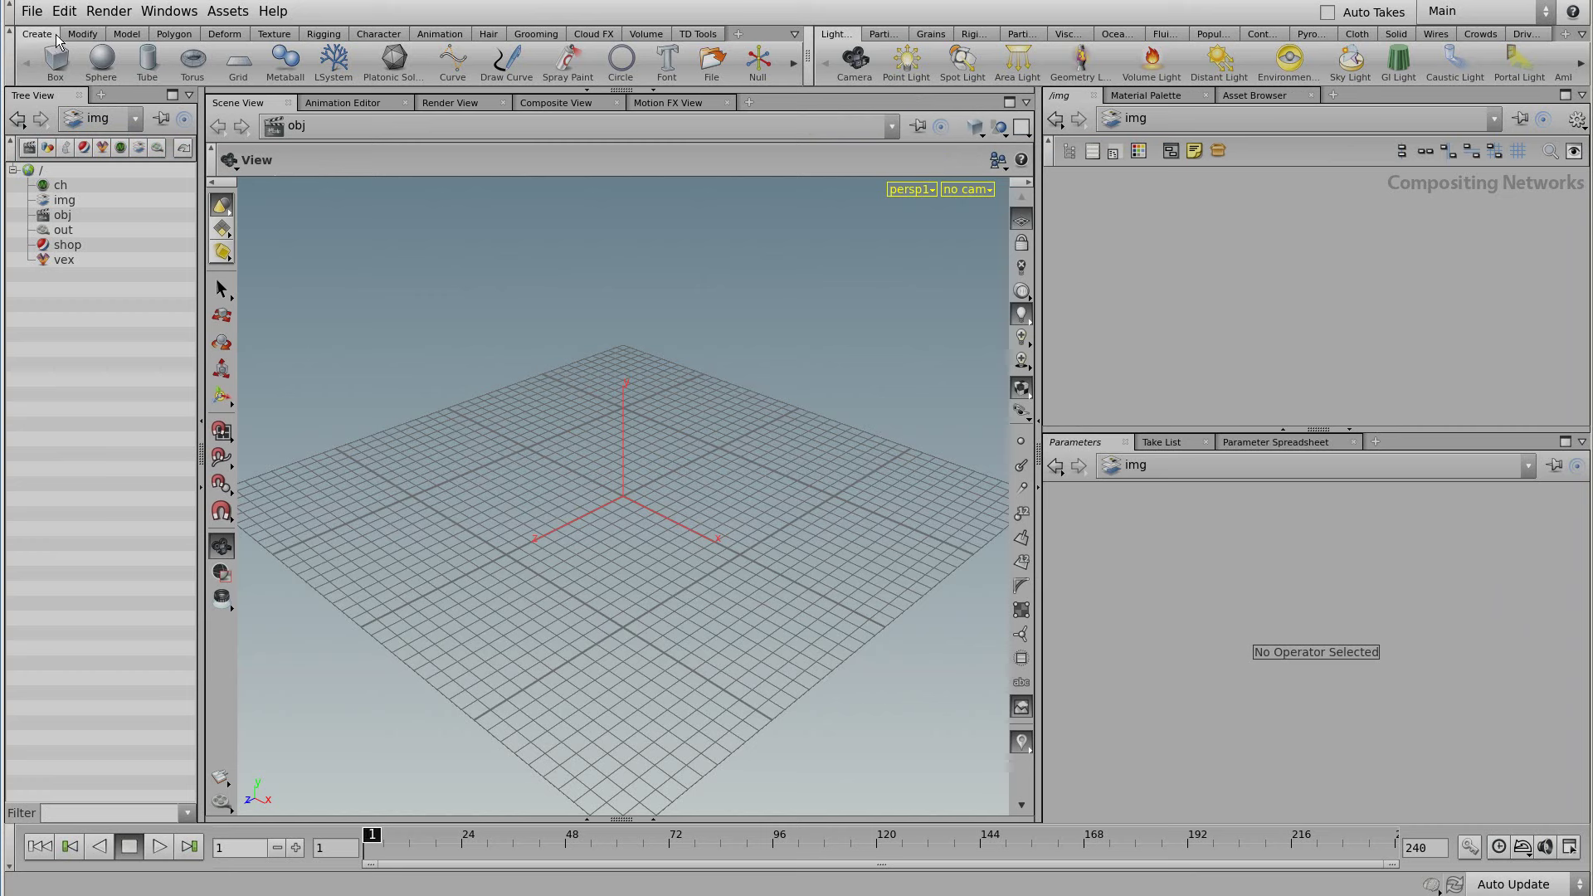
Step: Browse the Modify and Polygon shelves, then start the Box tool from the Create shelf
click(84, 35)
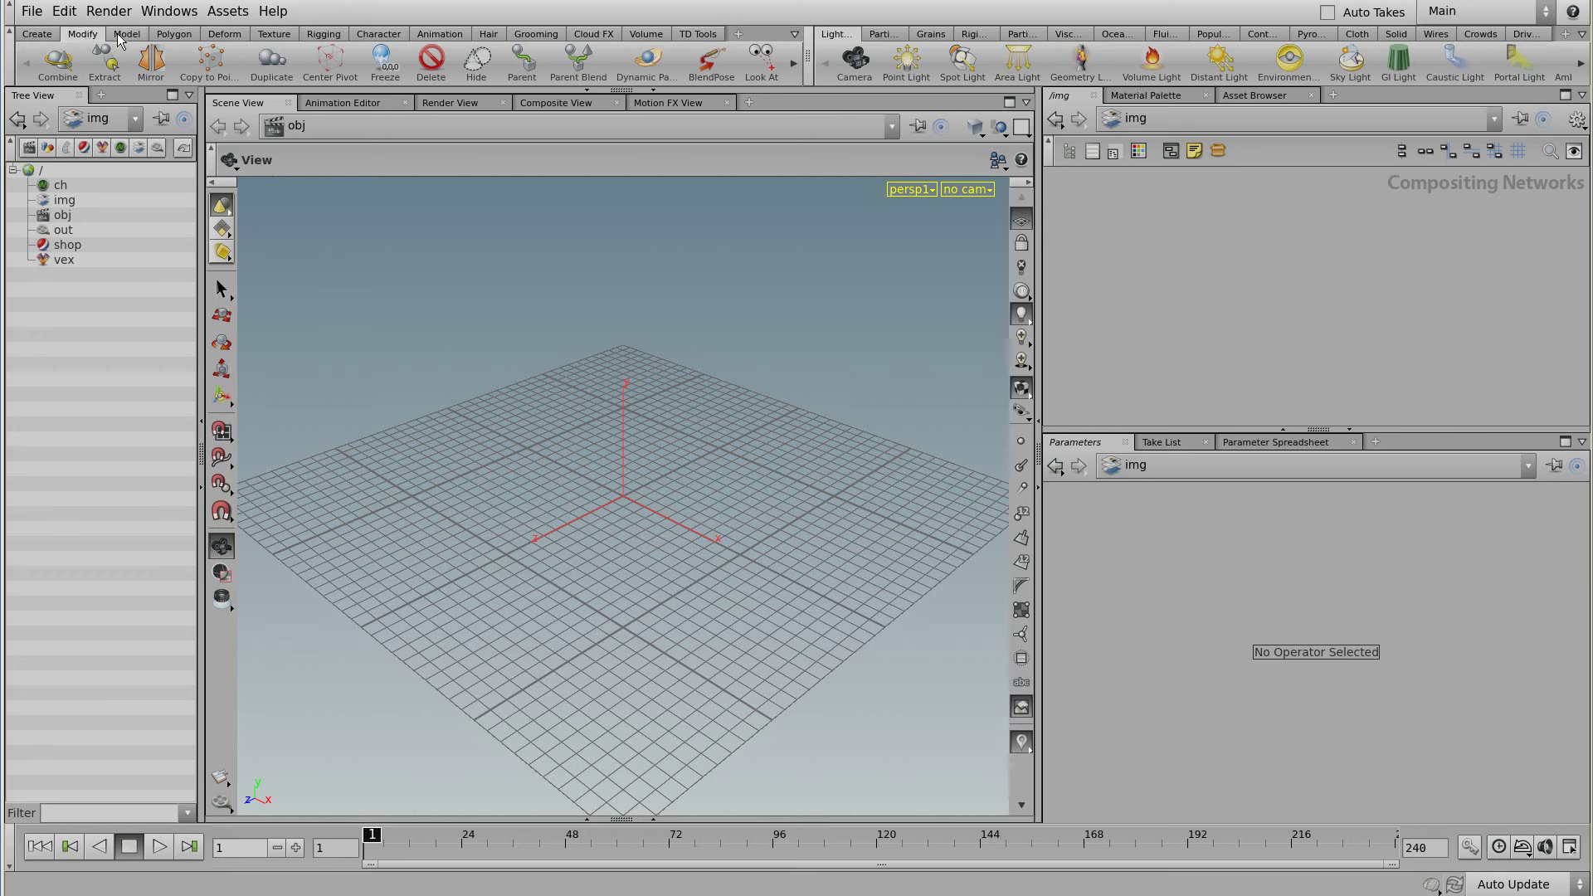
click(174, 35)
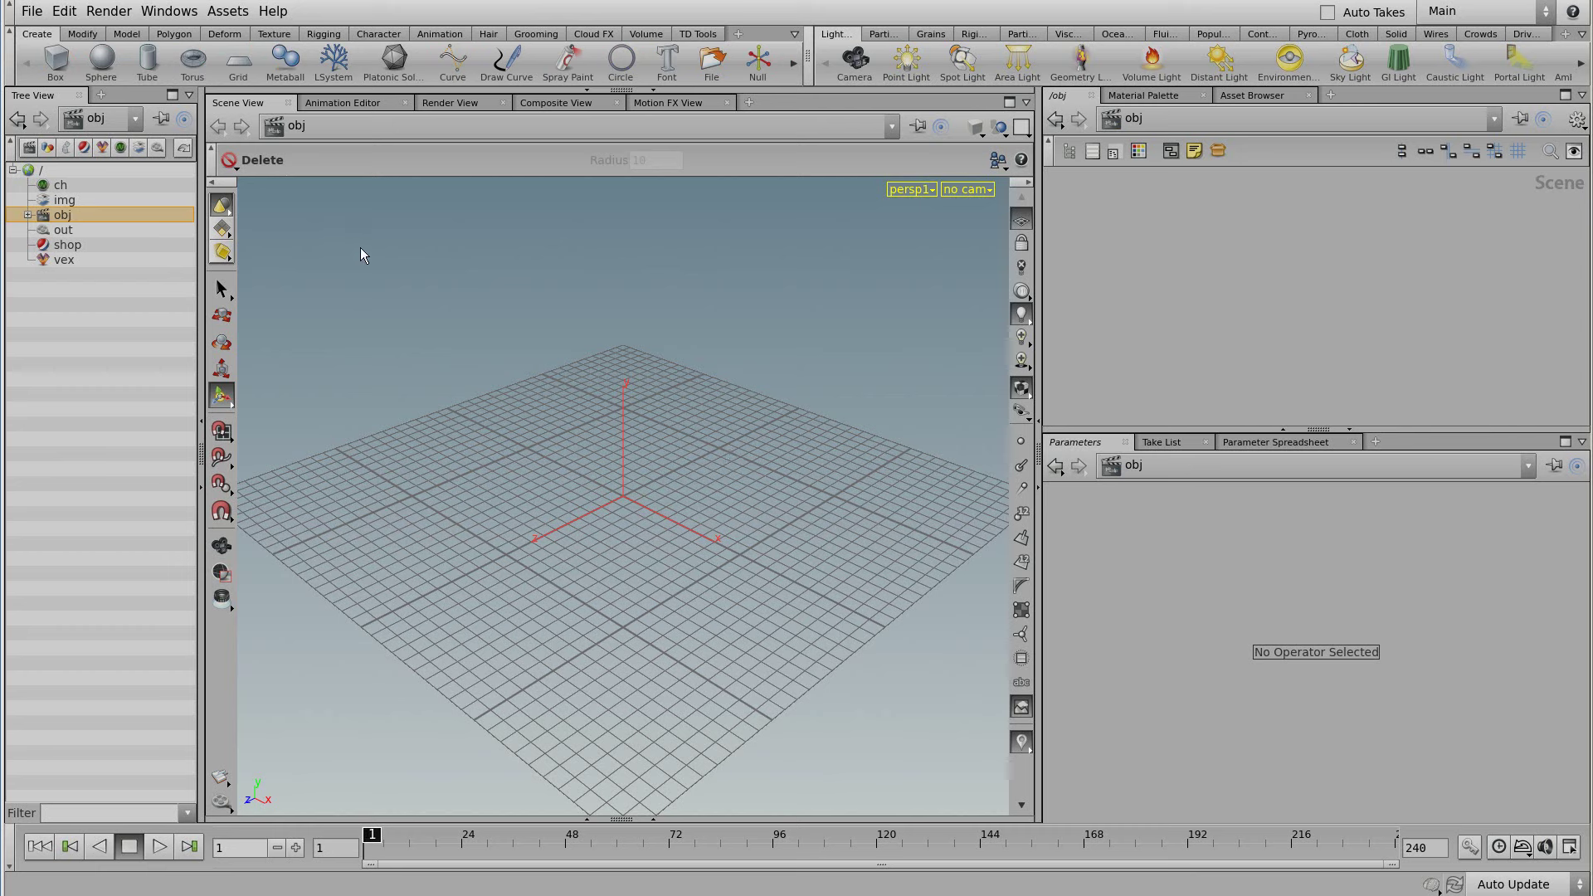
click(57, 62)
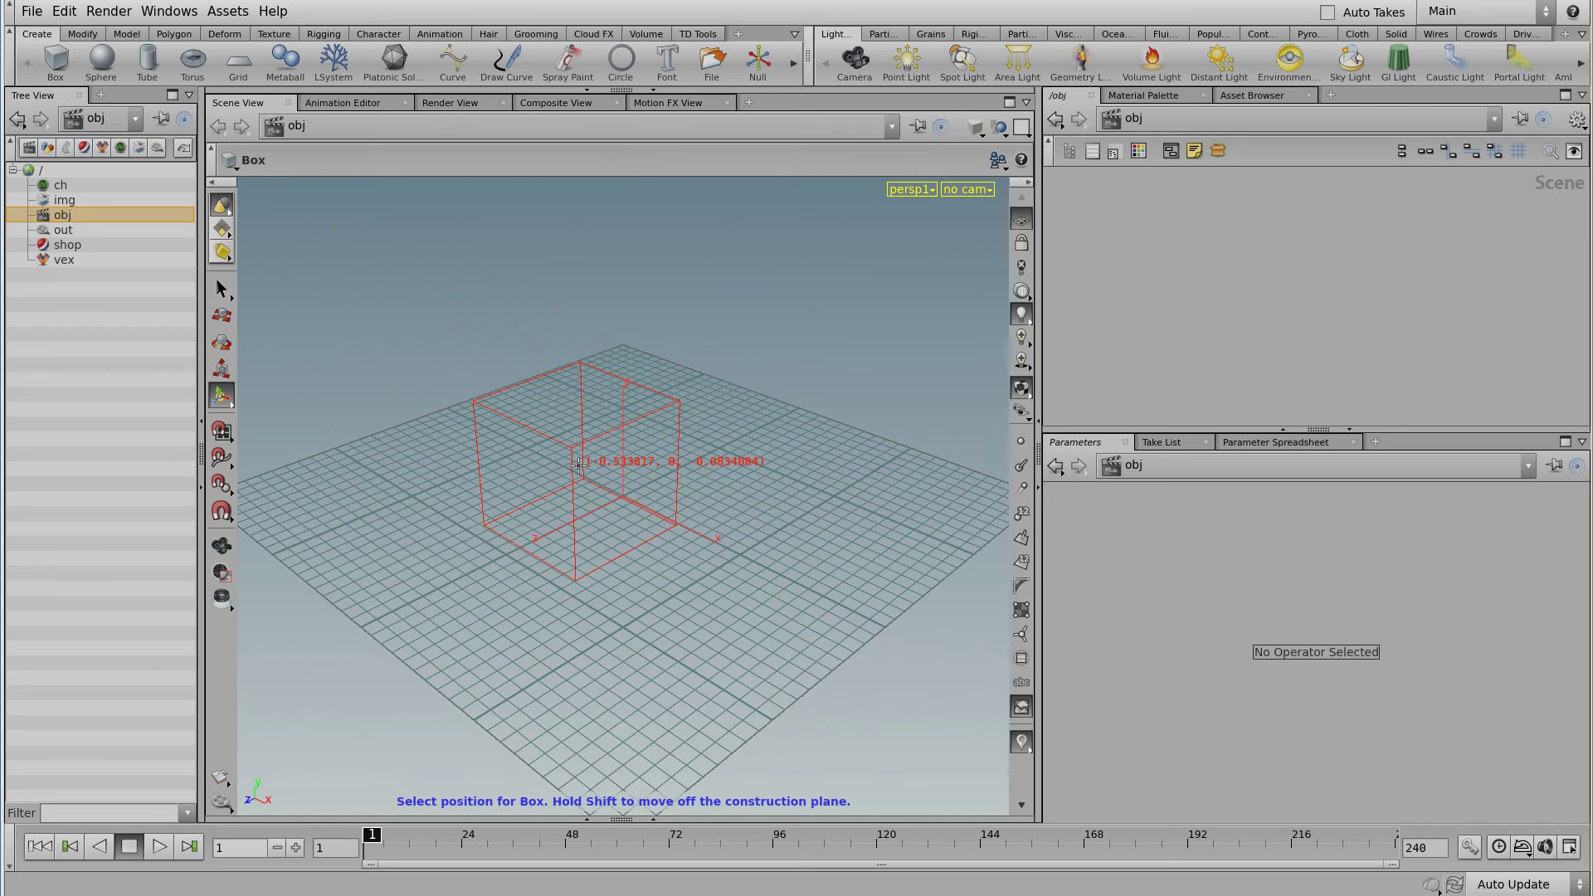
Step: Place box_object1 at the origin, try Smooth Shaded then Flat Shaded, and deselect it
key(Return)
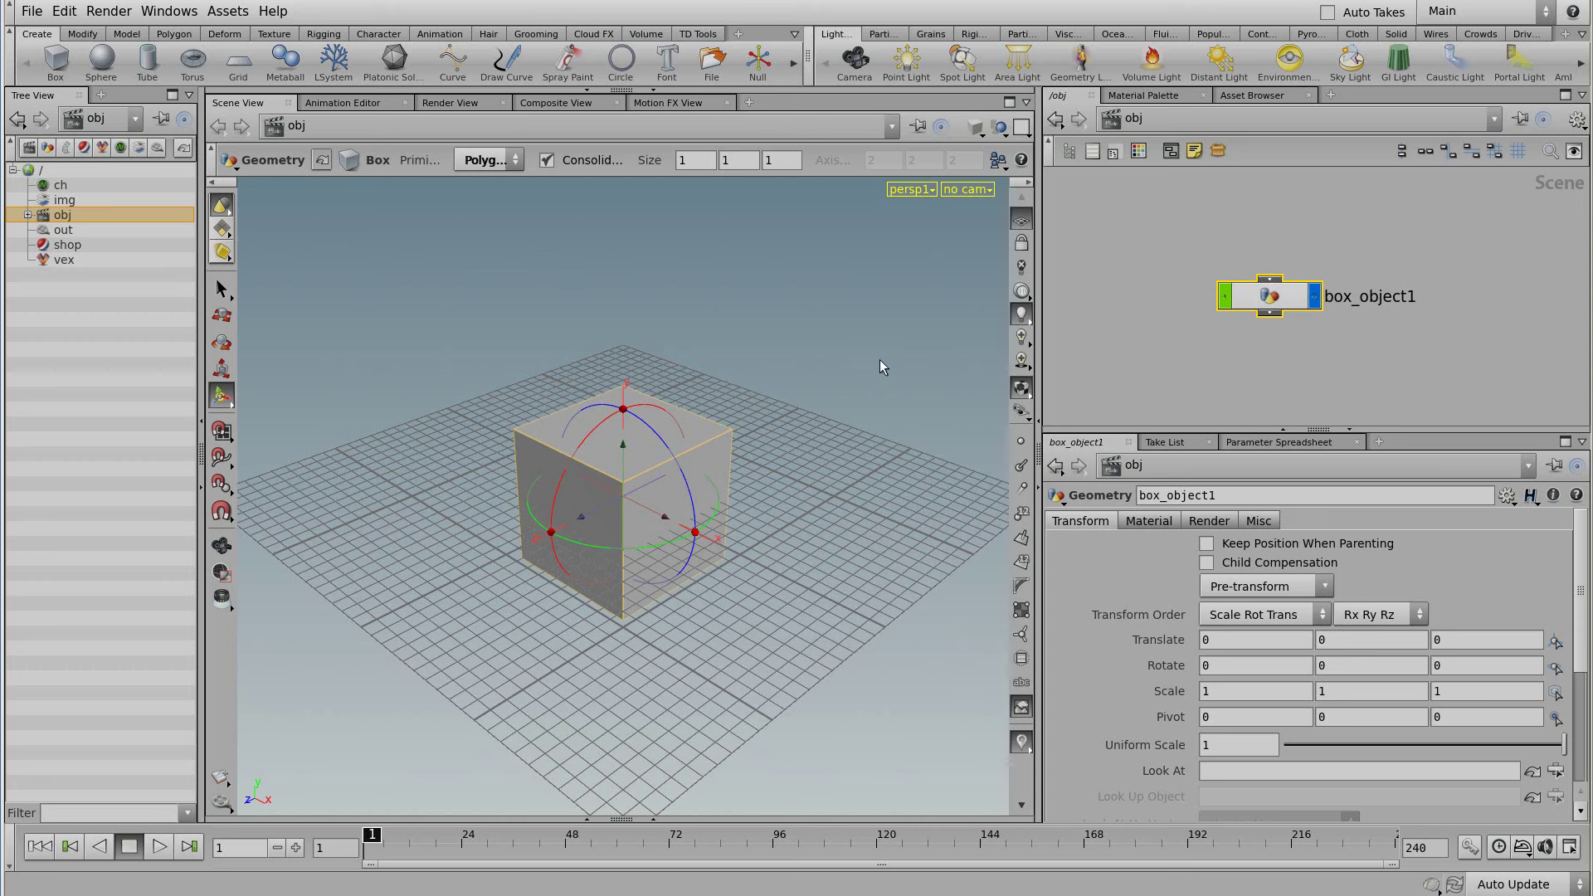
click(973, 128)
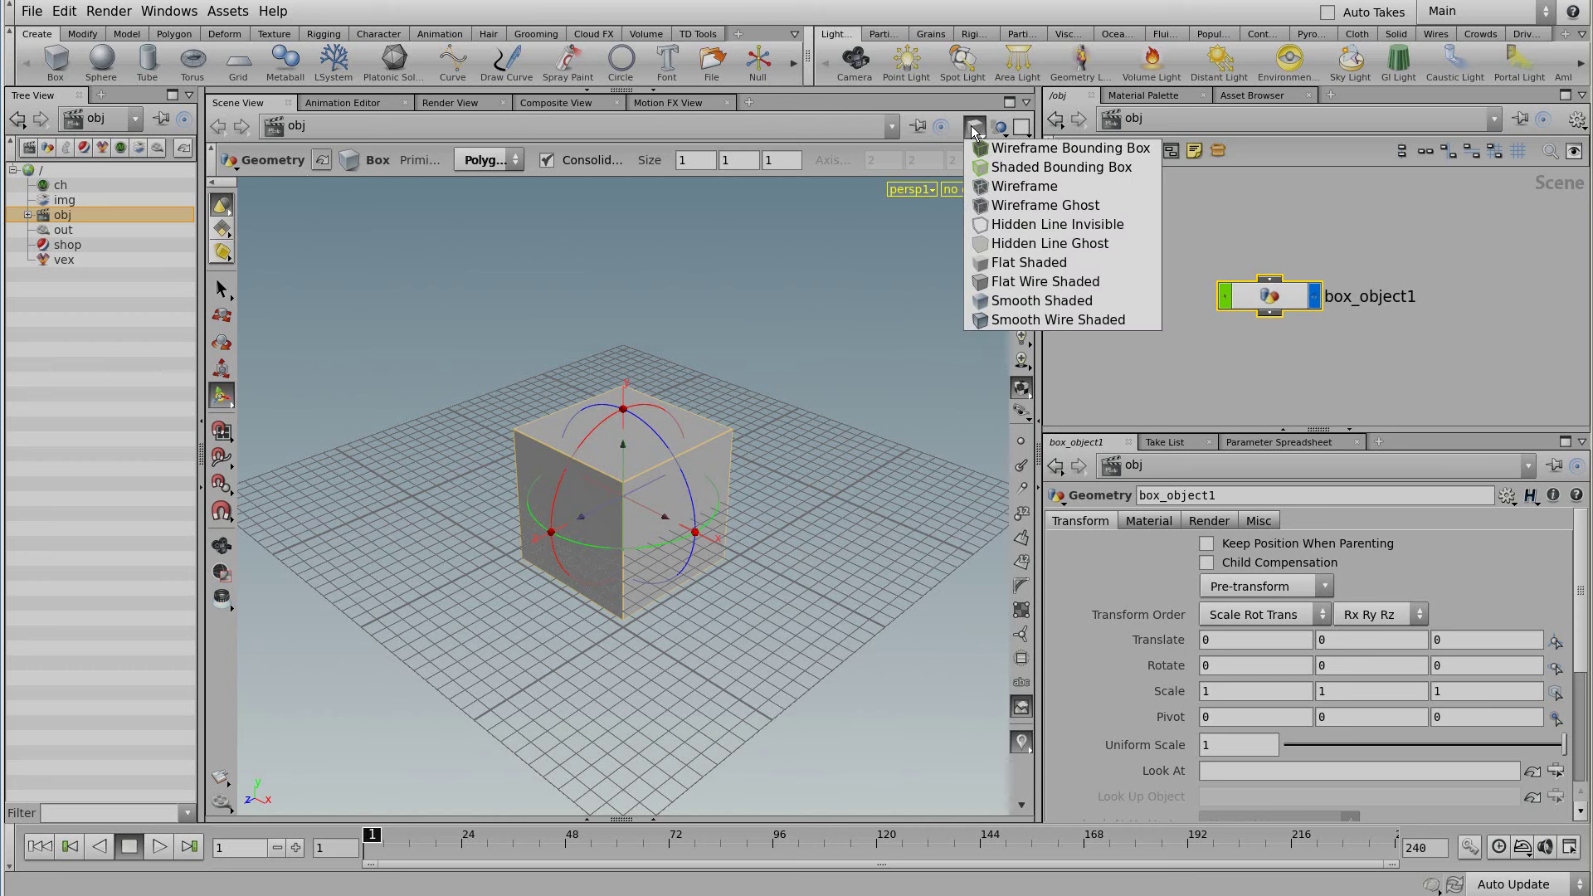
click(999, 299)
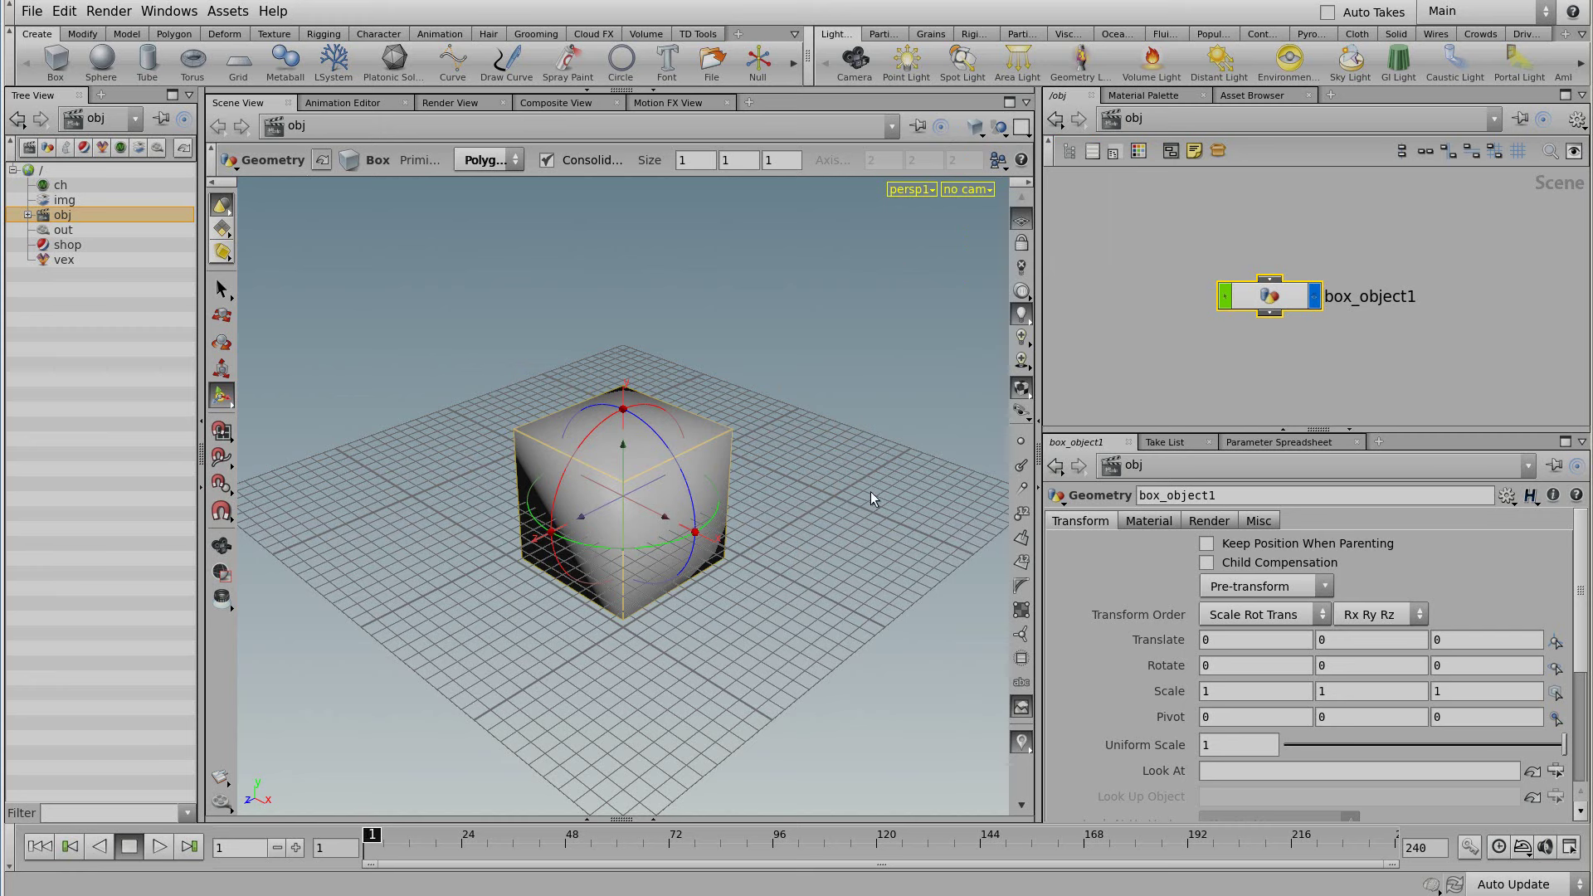
click(977, 133)
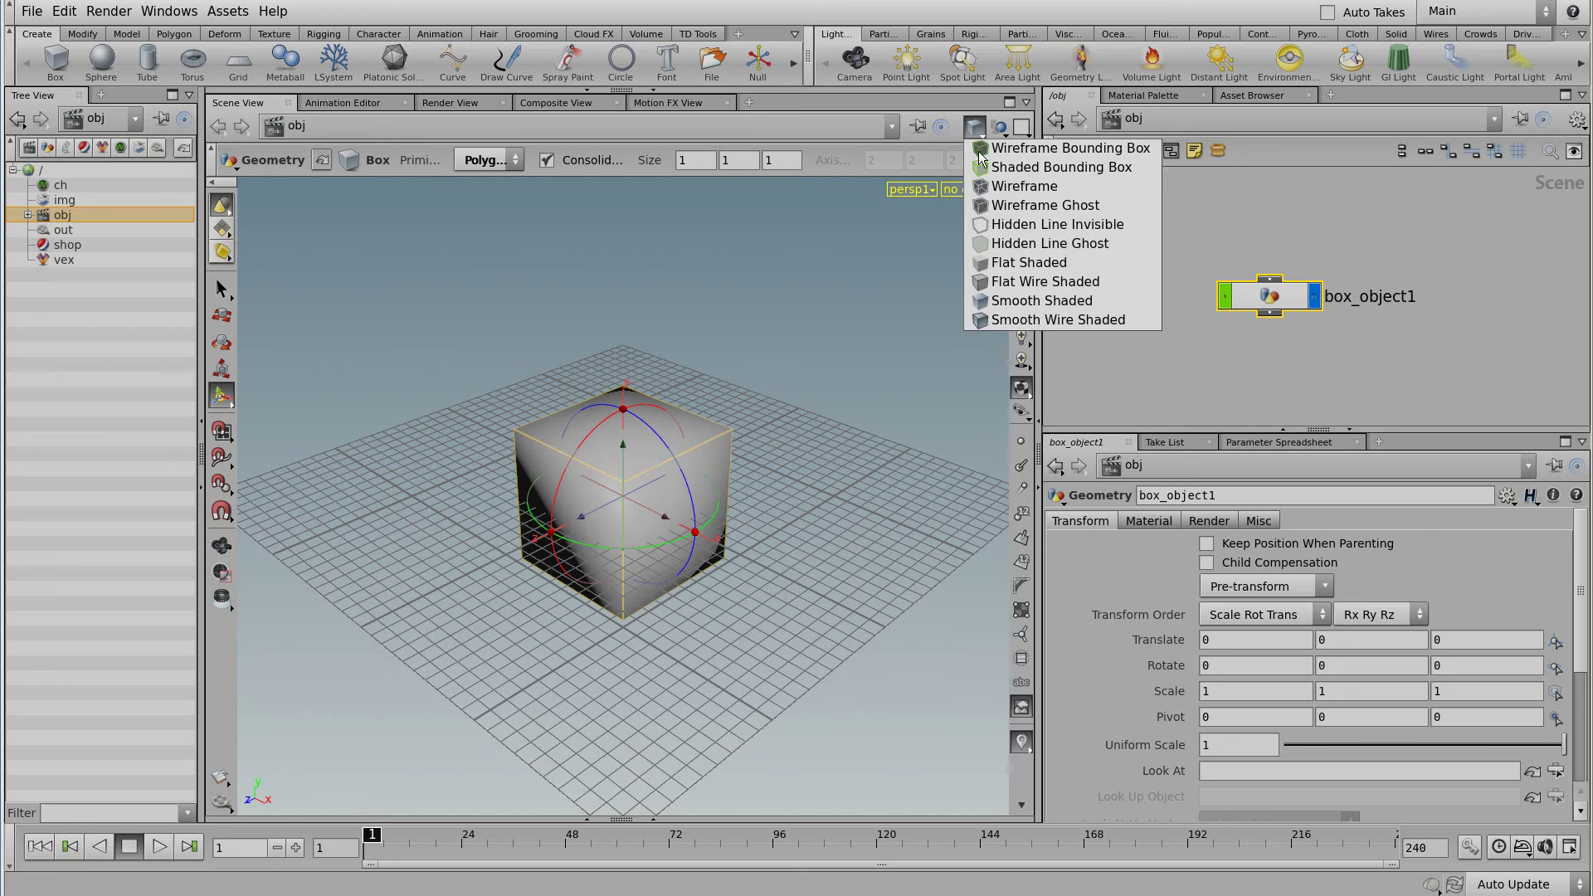
click(1008, 269)
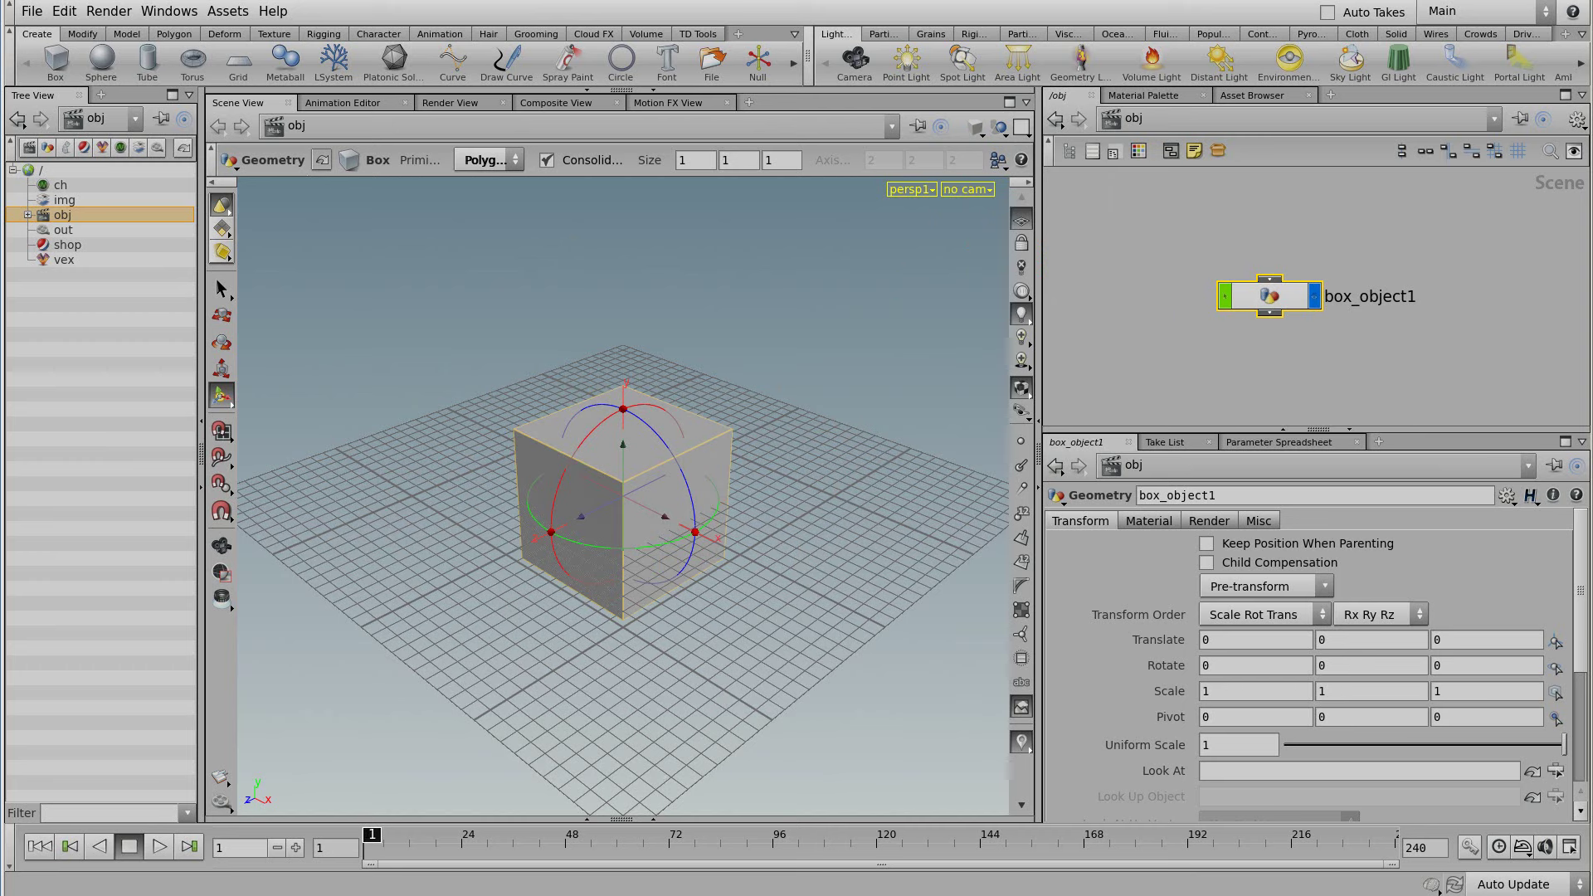
click(880, 747)
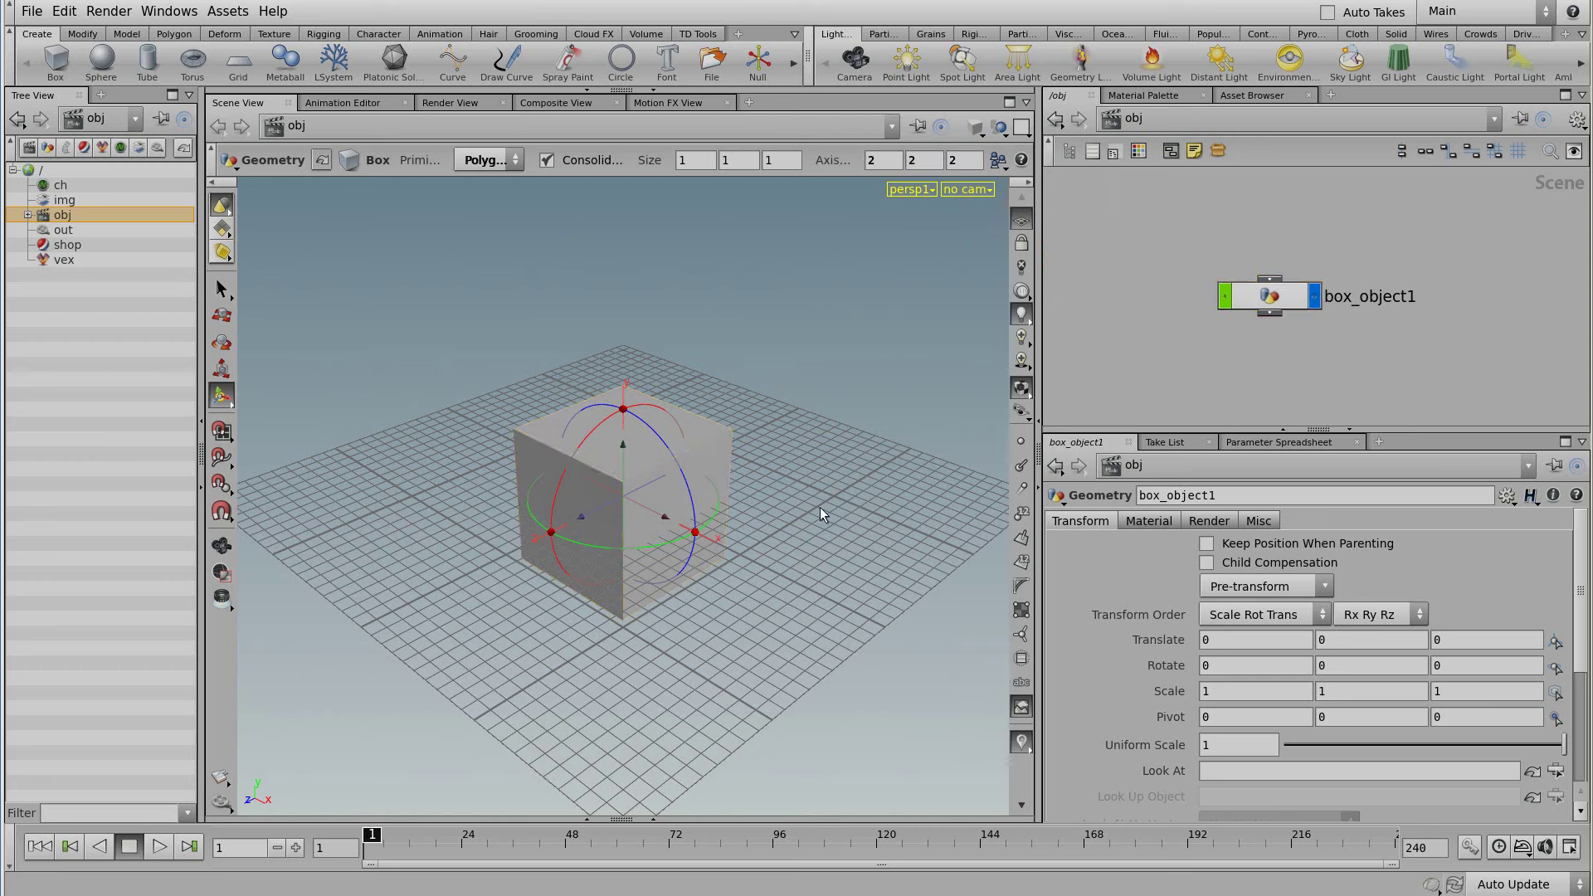
Step: Tumble, dolly and pan the view to look down at the box from closer
click(220, 545)
mouse_move(512, 596)
mouse_down()
mouse_move(523, 569)
mouse_move(455, 598)
mouse_move(541, 605)
mouse_move(561, 549)
mouse_move(555, 462)
mouse_move(555, 562)
mouse_move(534, 623)
mouse_move(481, 605)
mouse_move(523, 596)
mouse_up()
mouse_move(548, 508)
right_down()
mouse_move(569, 340)
mouse_move(587, 605)
mouse_move(578, 571)
right_up()
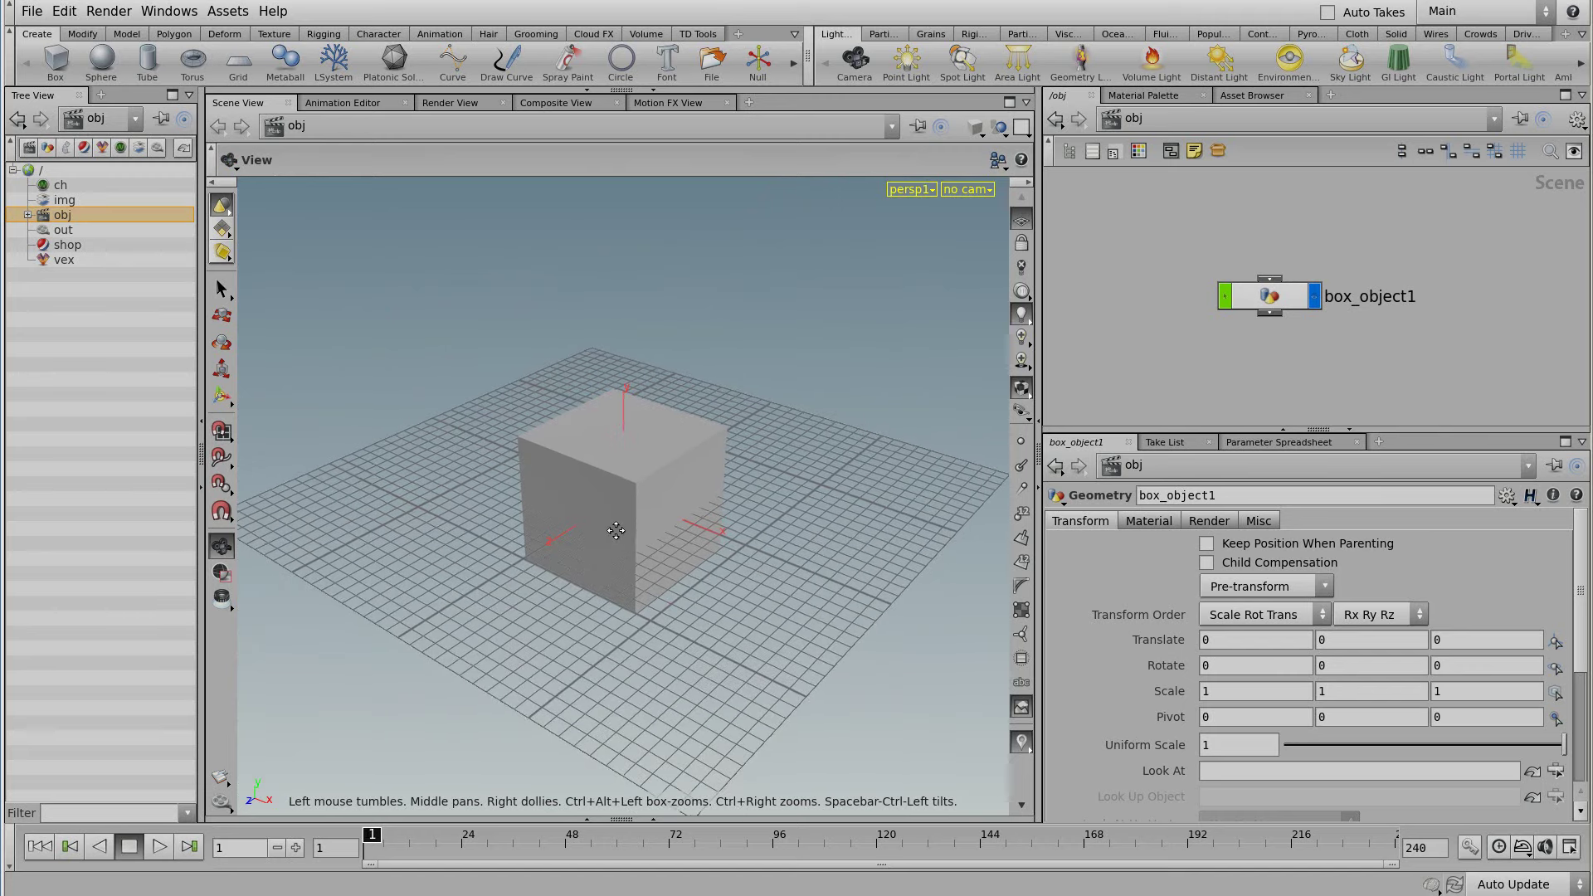
mouse_move(612, 532)
middle_down()
mouse_move(631, 465)
mouse_move(747, 315)
mouse_move(602, 242)
mouse_move(514, 236)
mouse_move(448, 307)
mouse_move(531, 365)
mouse_move(607, 455)
middle_up()
mouse_move(607, 455)
mouse_down()
mouse_move(775, 444)
mouse_move(329, 660)
mouse_up()
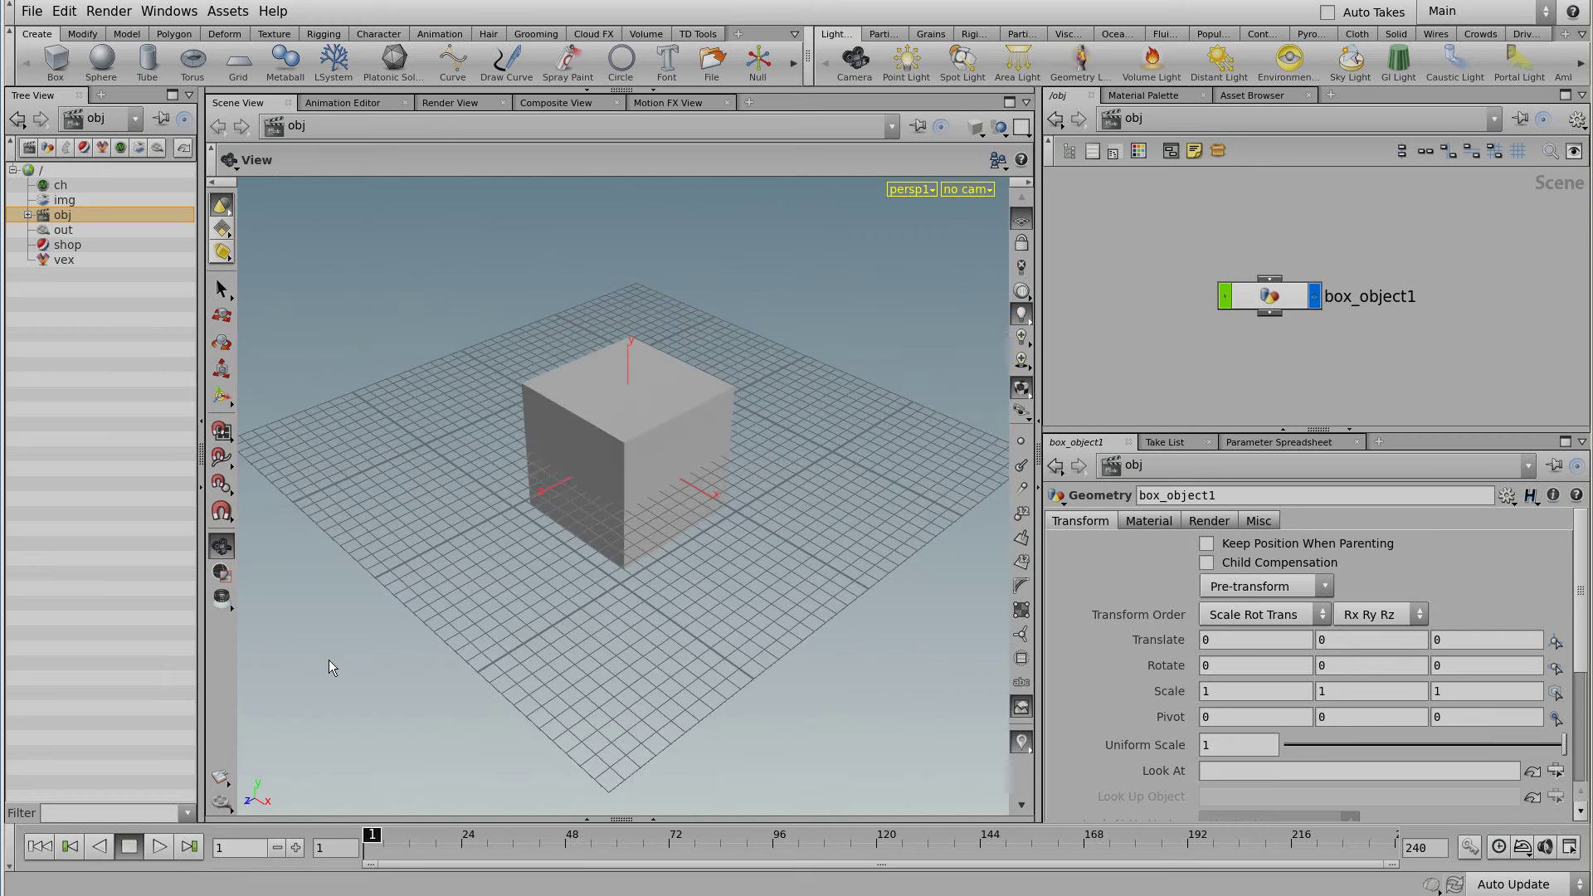
Step: Select box_object1, tumble to low angles around it, then open the Edit menu
click(222, 290)
click(621, 431)
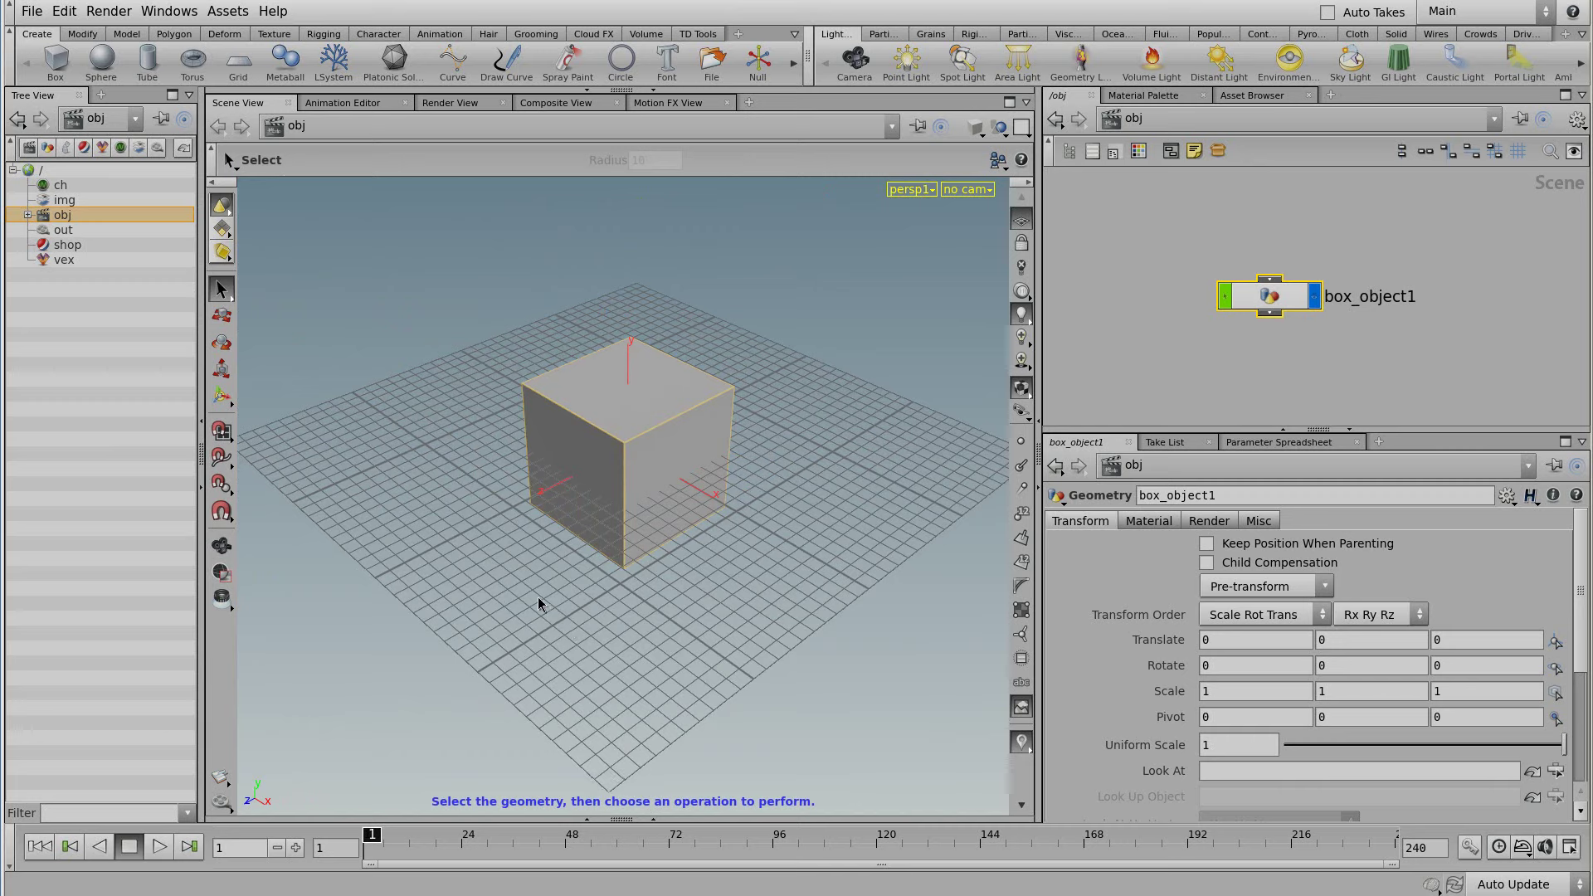
key(Escape)
mouse_move(537, 596)
mouse_down()
mouse_move(556, 521)
mouse_move(509, 579)
mouse_move(534, 587)
mouse_move(526, 611)
mouse_up()
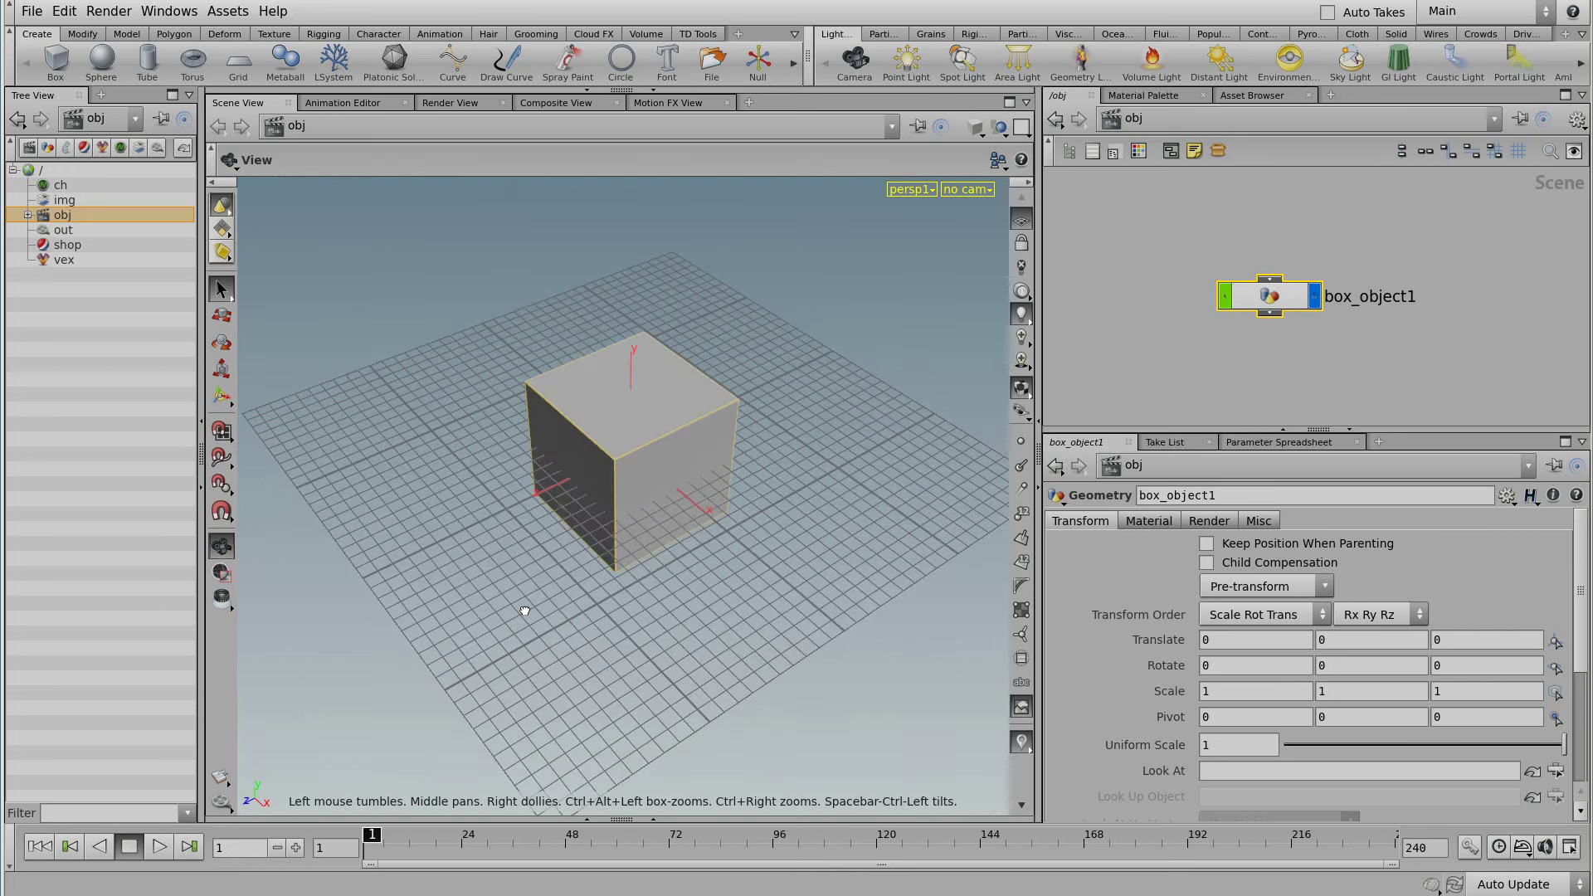
key(s)
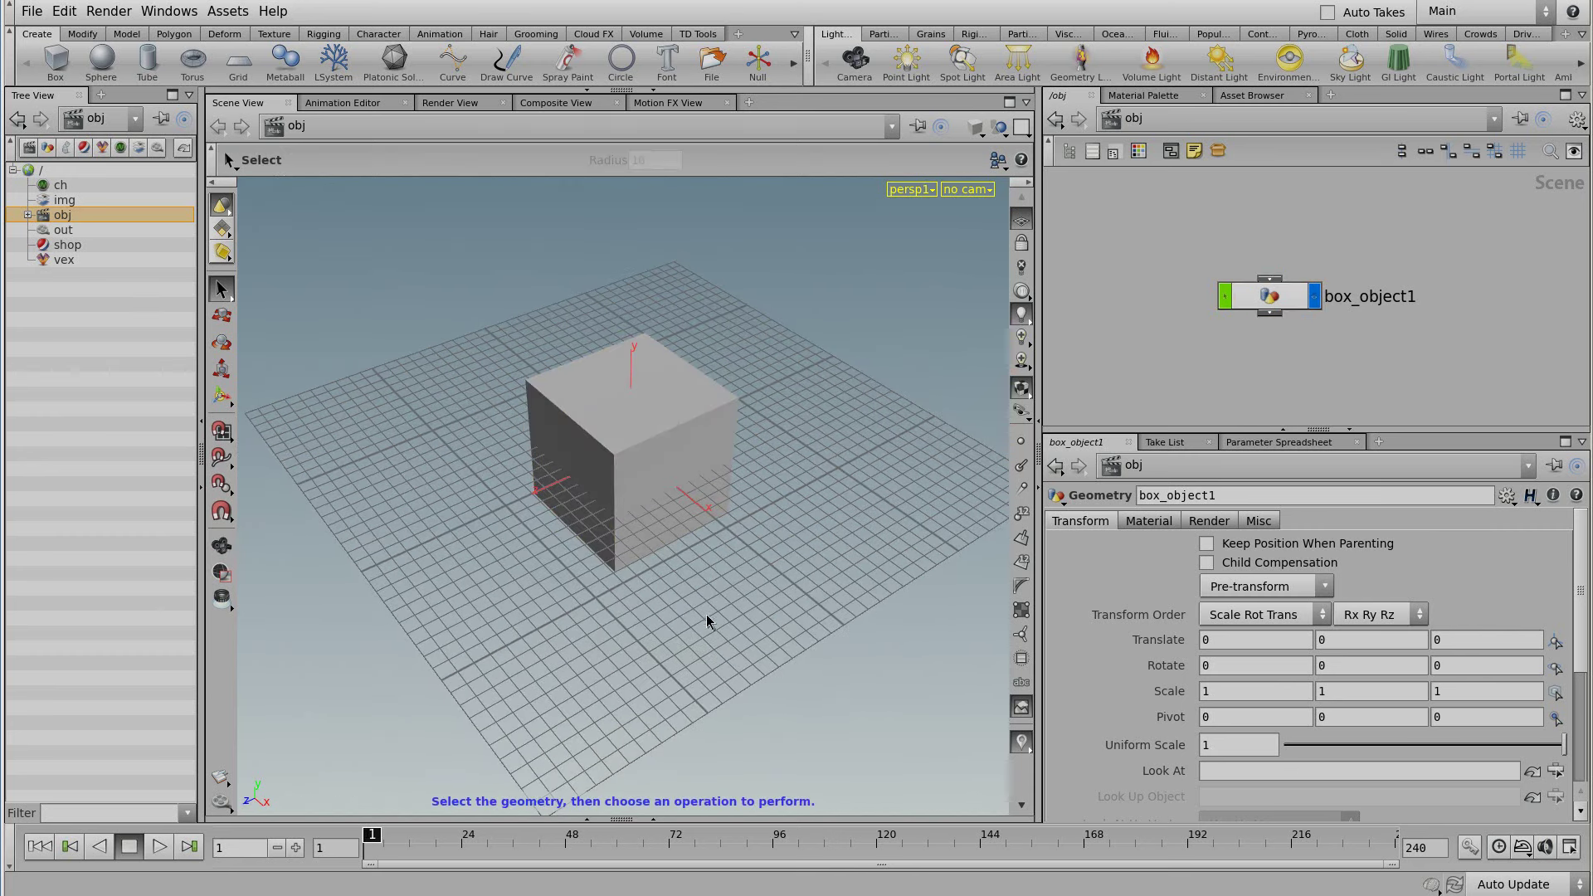
key(Escape)
mouse_move(704, 621)
mouse_down()
mouse_move(689, 568)
mouse_move(717, 616)
mouse_move(697, 633)
mouse_up()
key(s)
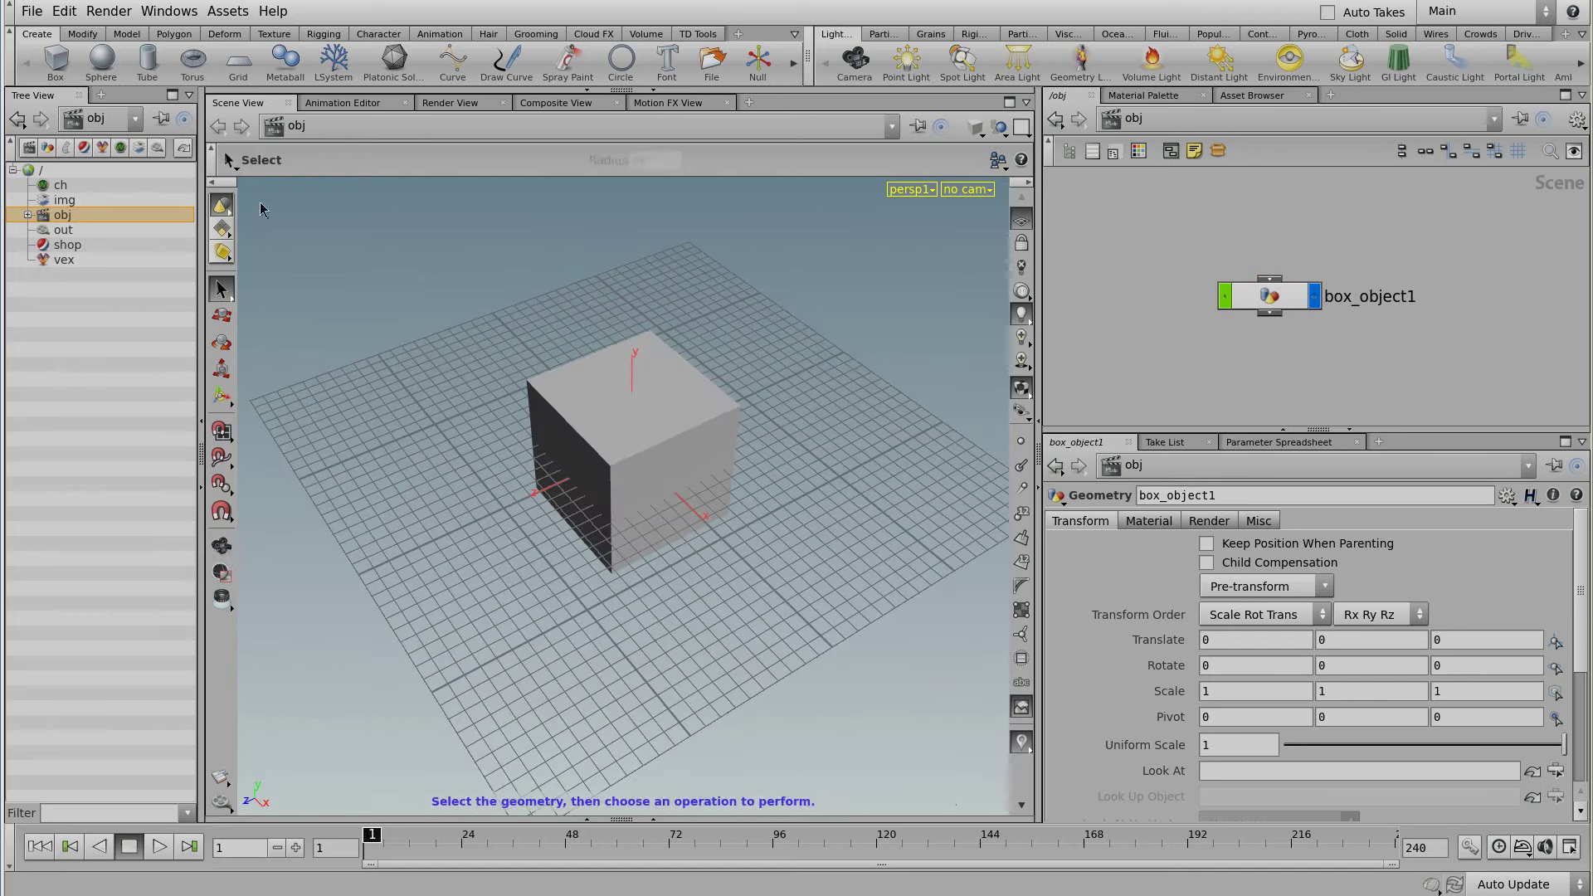
click(64, 11)
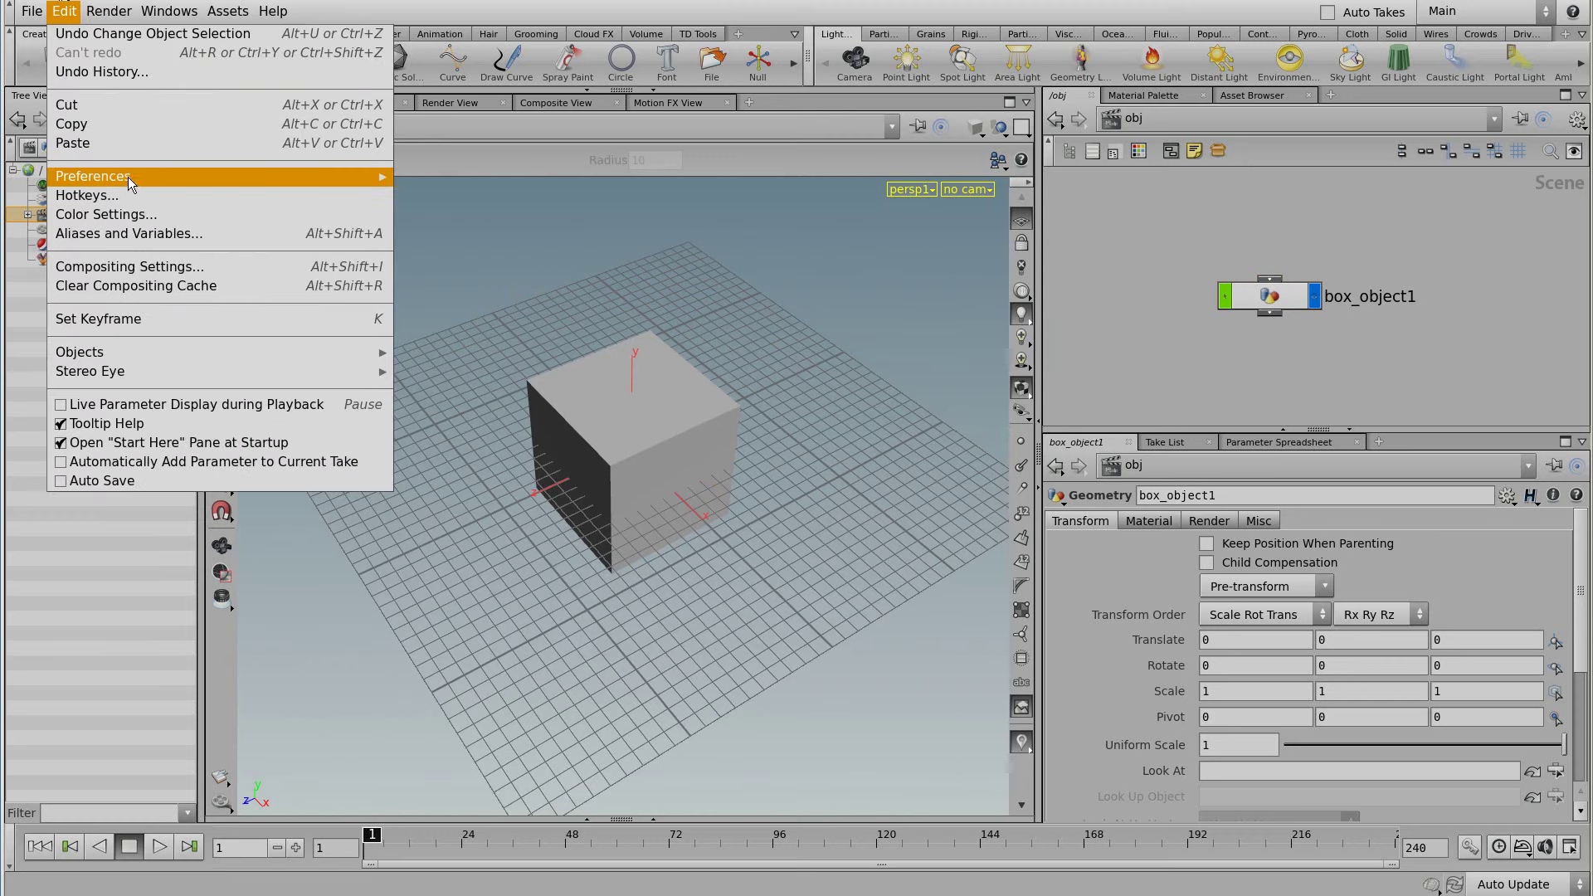
mouse_move(149, 176)
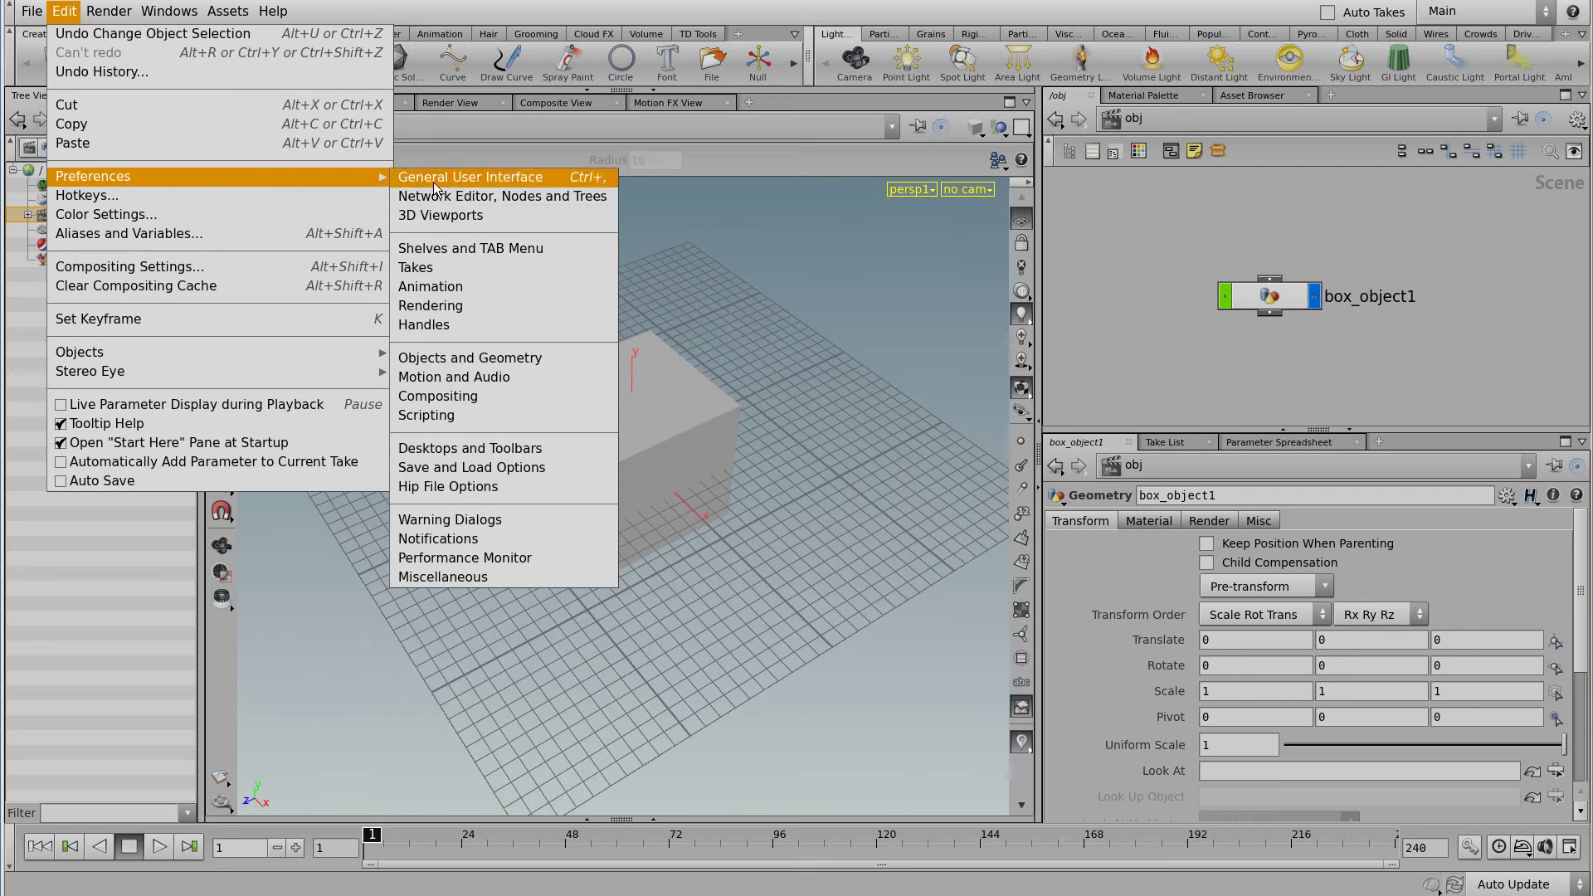
Step: Review the 3D Viewports preferences and accept them
click(464, 219)
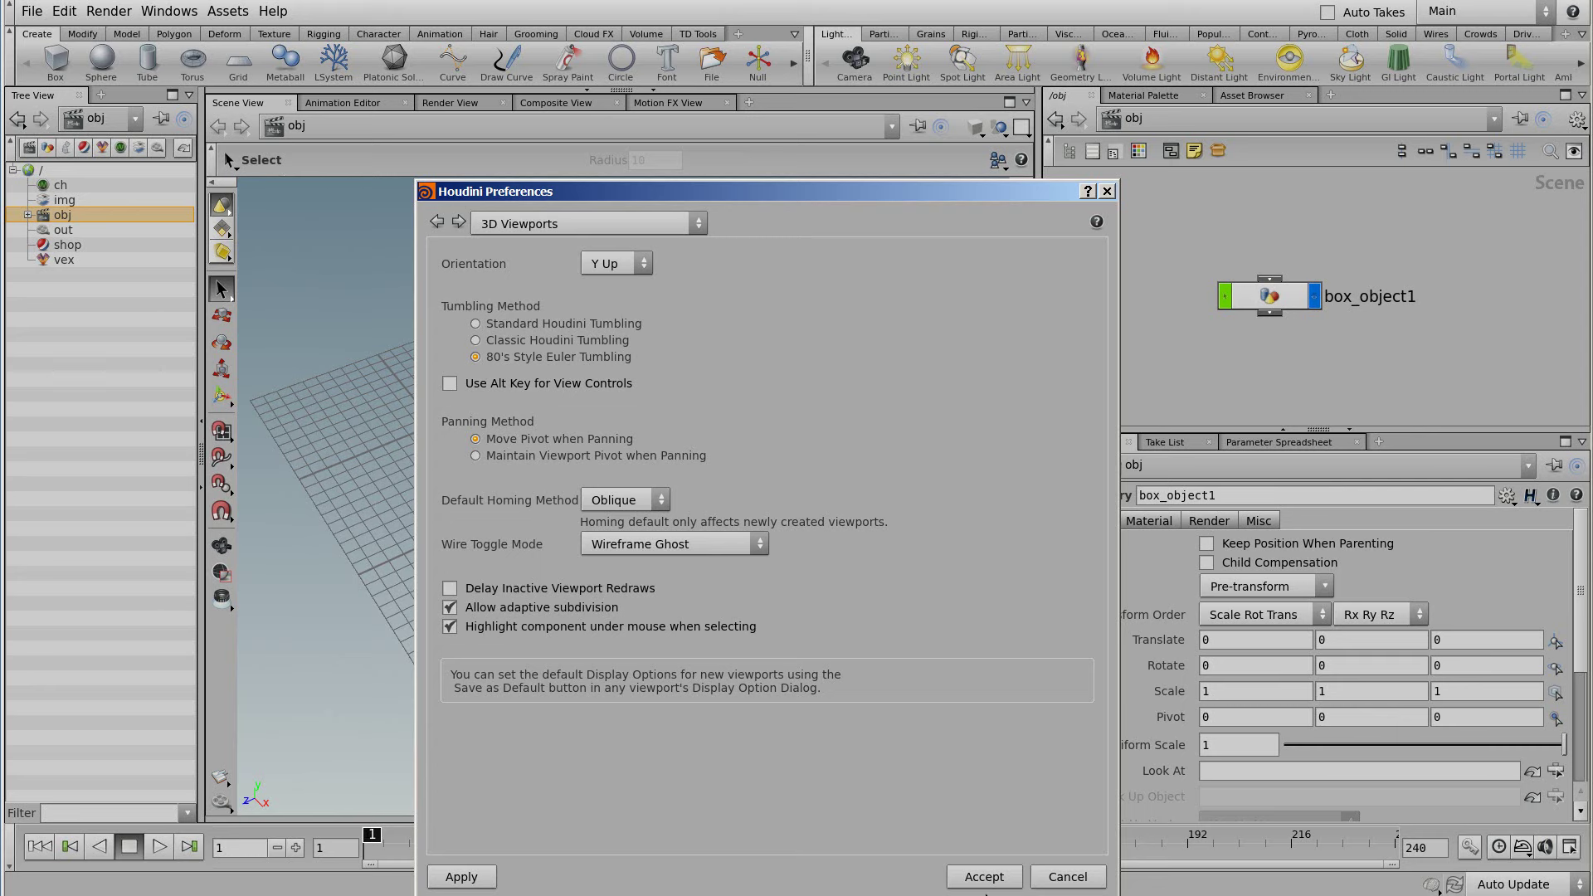
click(985, 877)
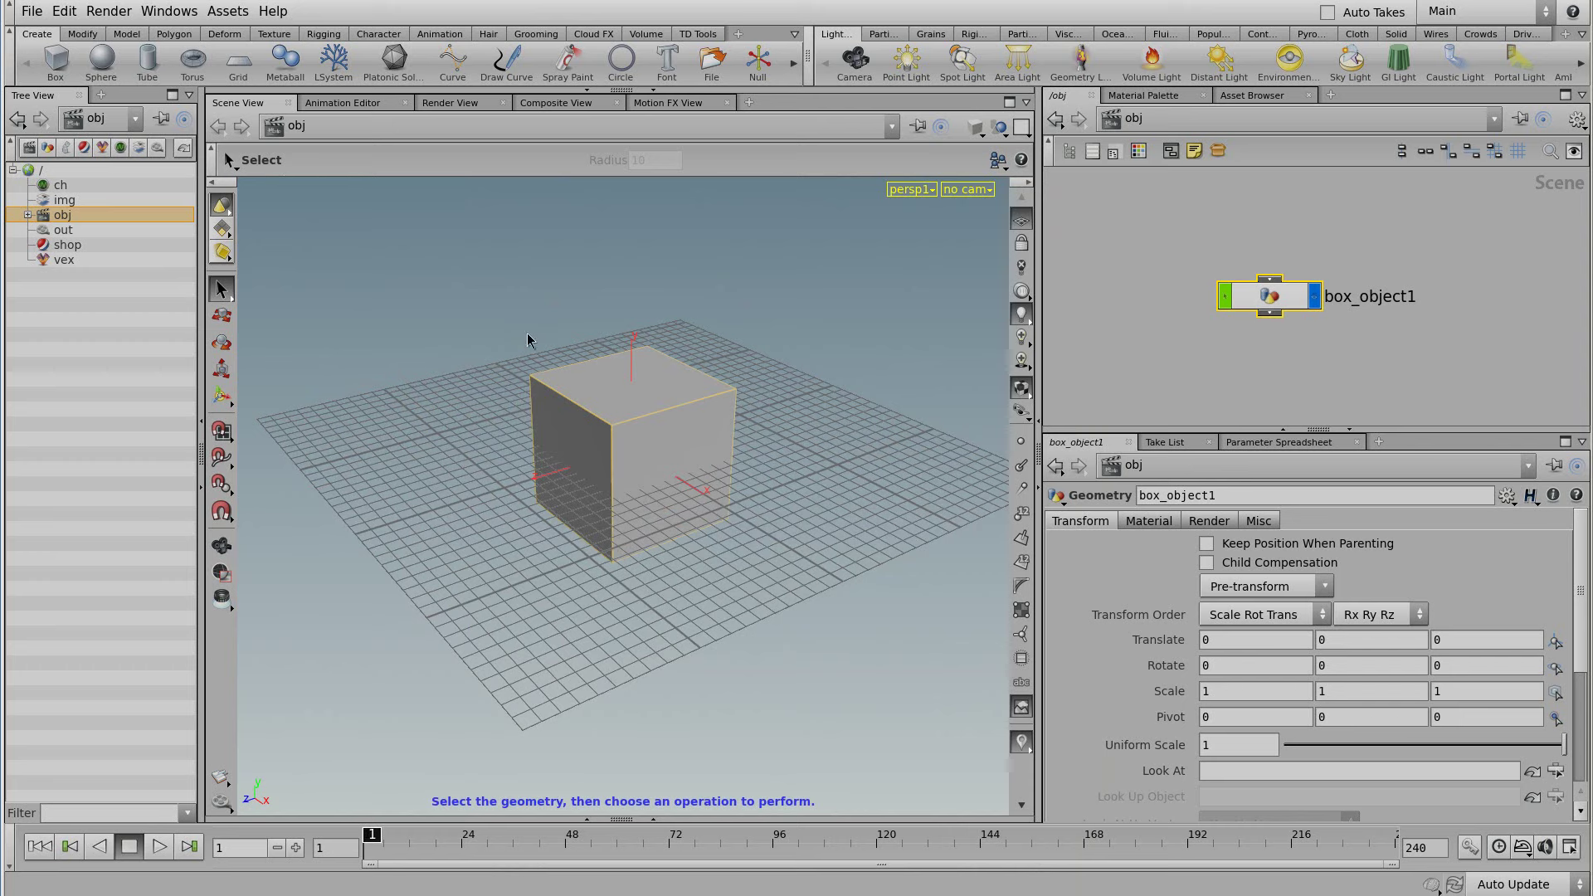
Step: Drag box_object1 to translate about -1.51, 0.90, -0.21, floating above the grid
click(221, 318)
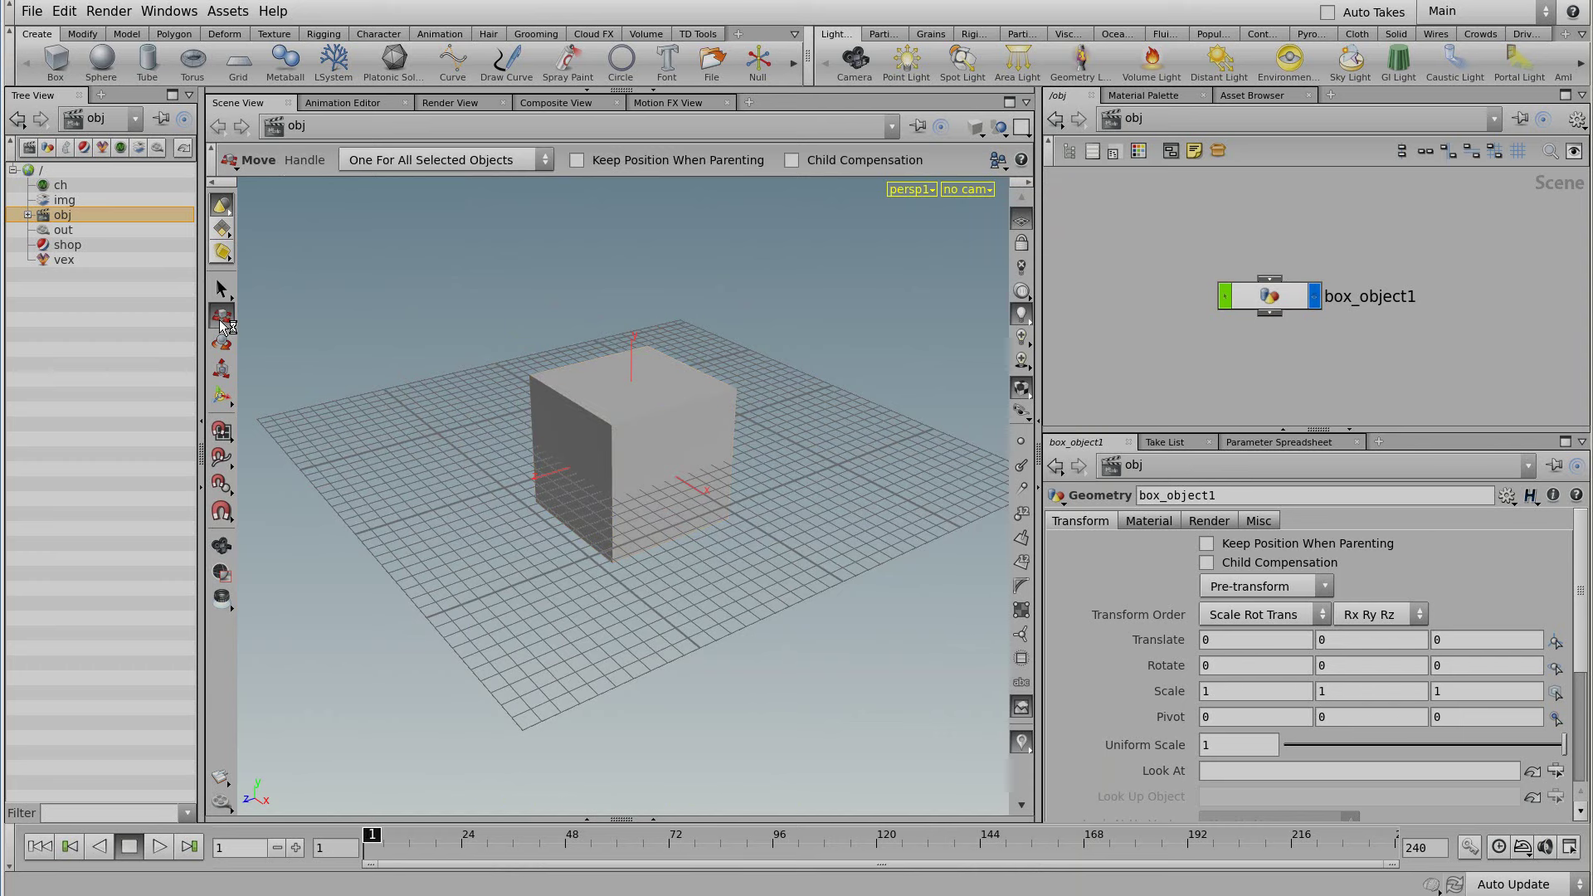
click(675, 428)
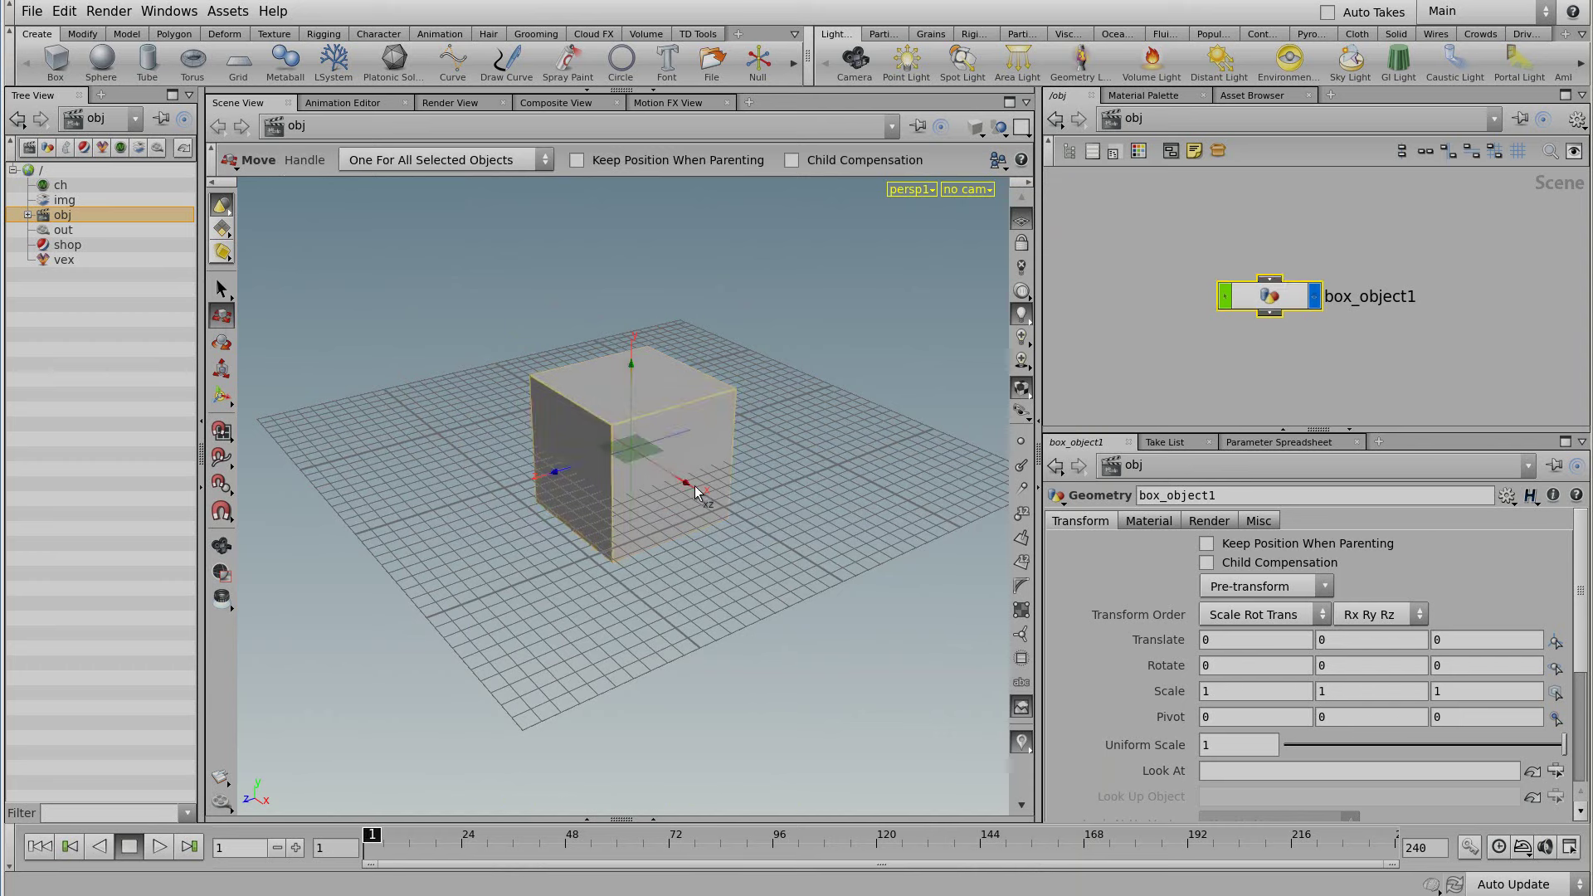
mouse_move(696, 492)
mouse_down()
mouse_move(828, 618)
mouse_move(484, 439)
mouse_up()
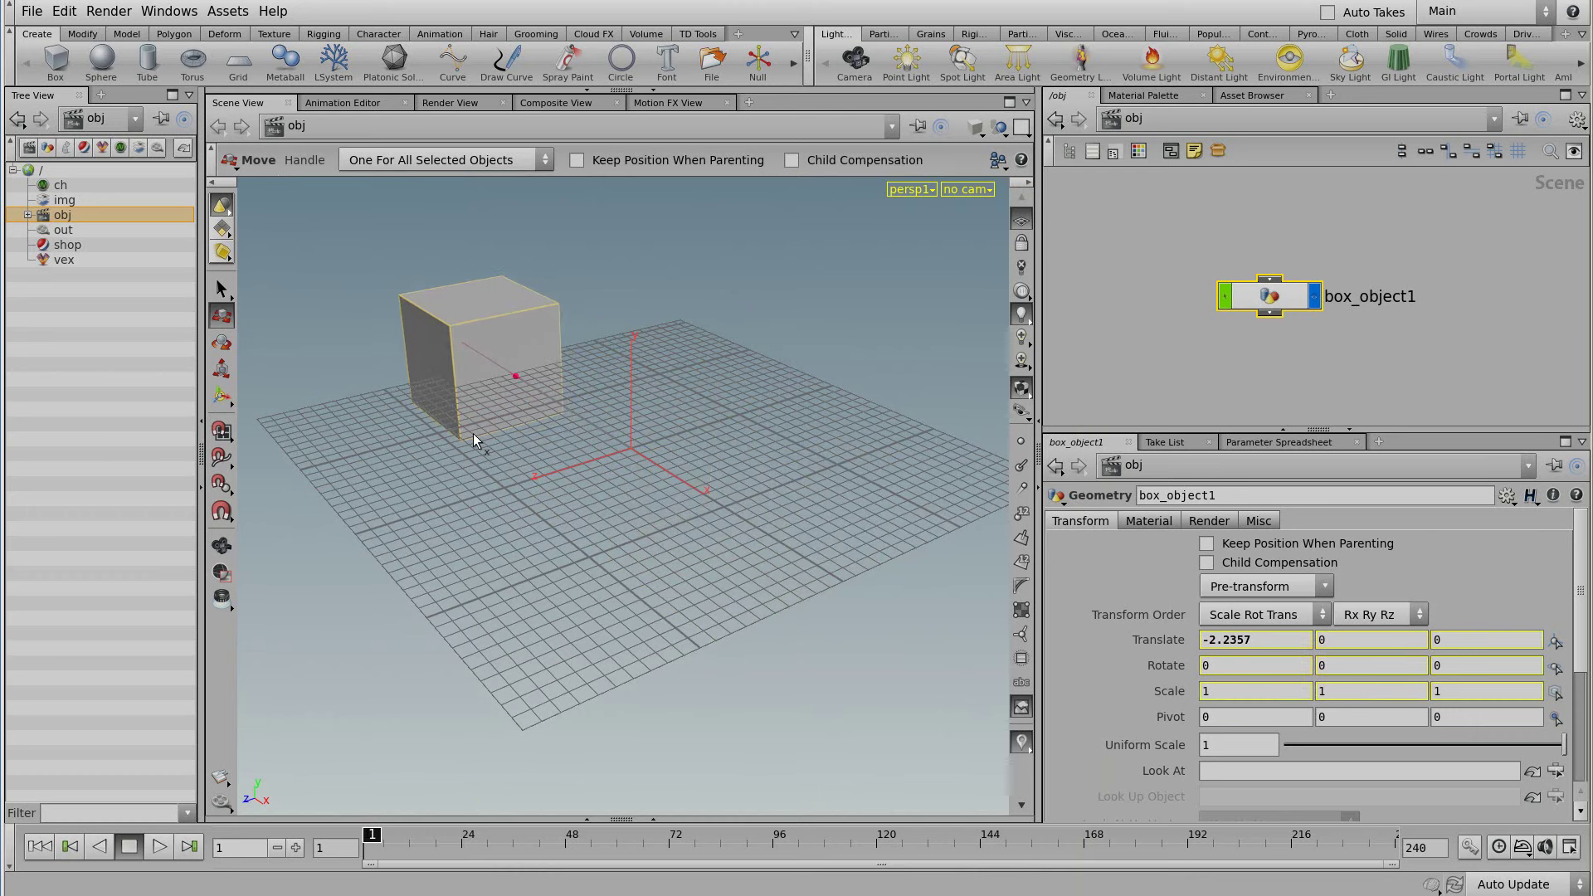
mouse_move(473, 433)
mouse_down()
mouse_move(745, 628)
mouse_move(516, 474)
mouse_up()
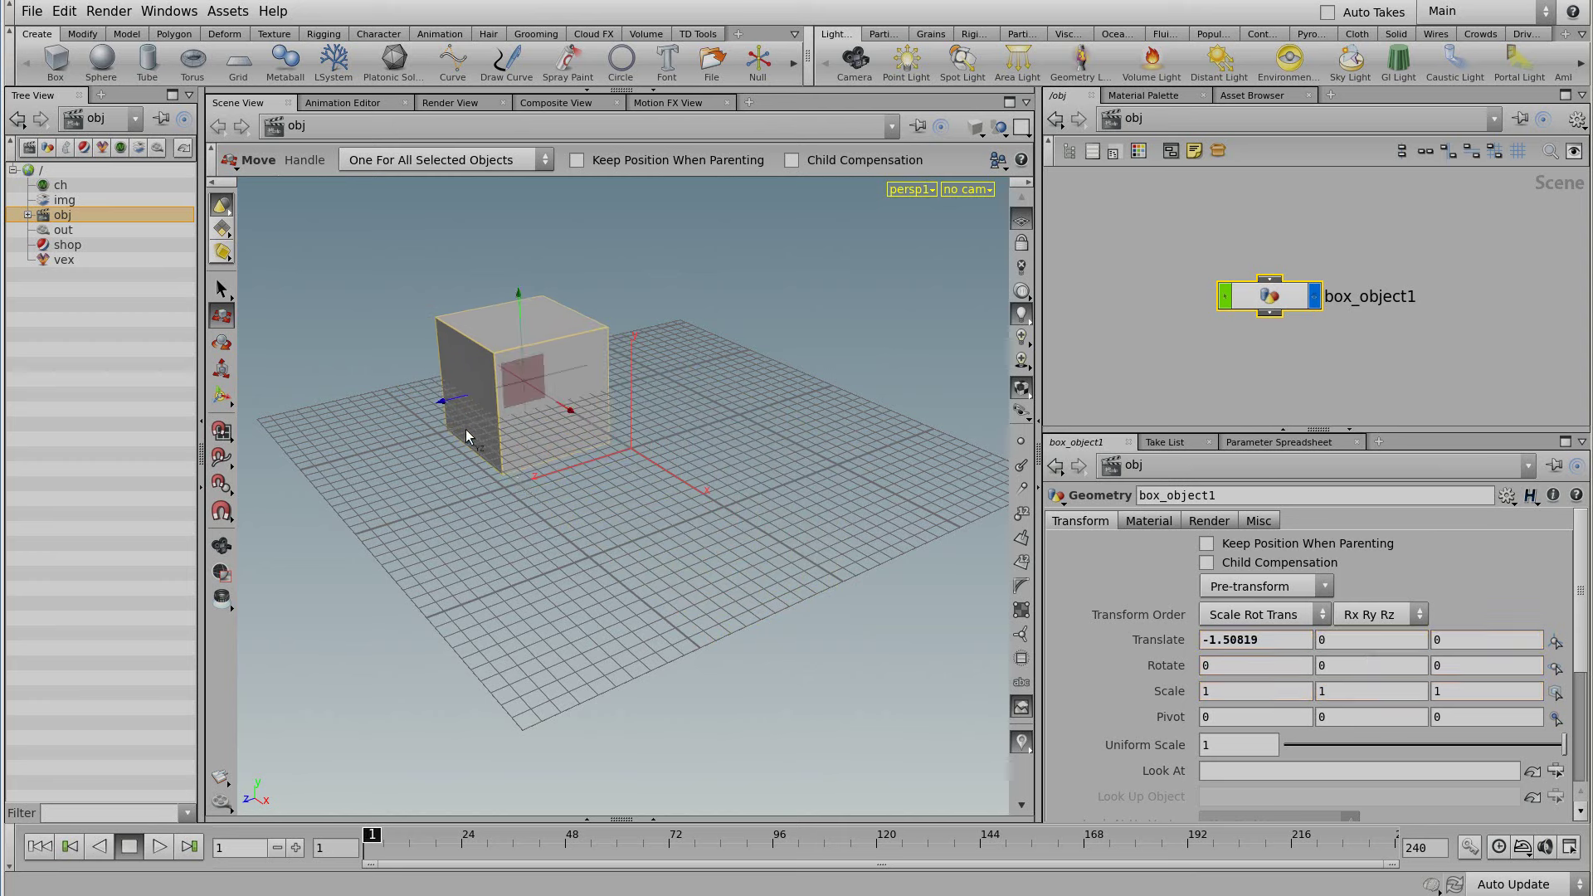
mouse_move(426, 408)
mouse_down()
mouse_move(332, 448)
mouse_move(489, 421)
mouse_up()
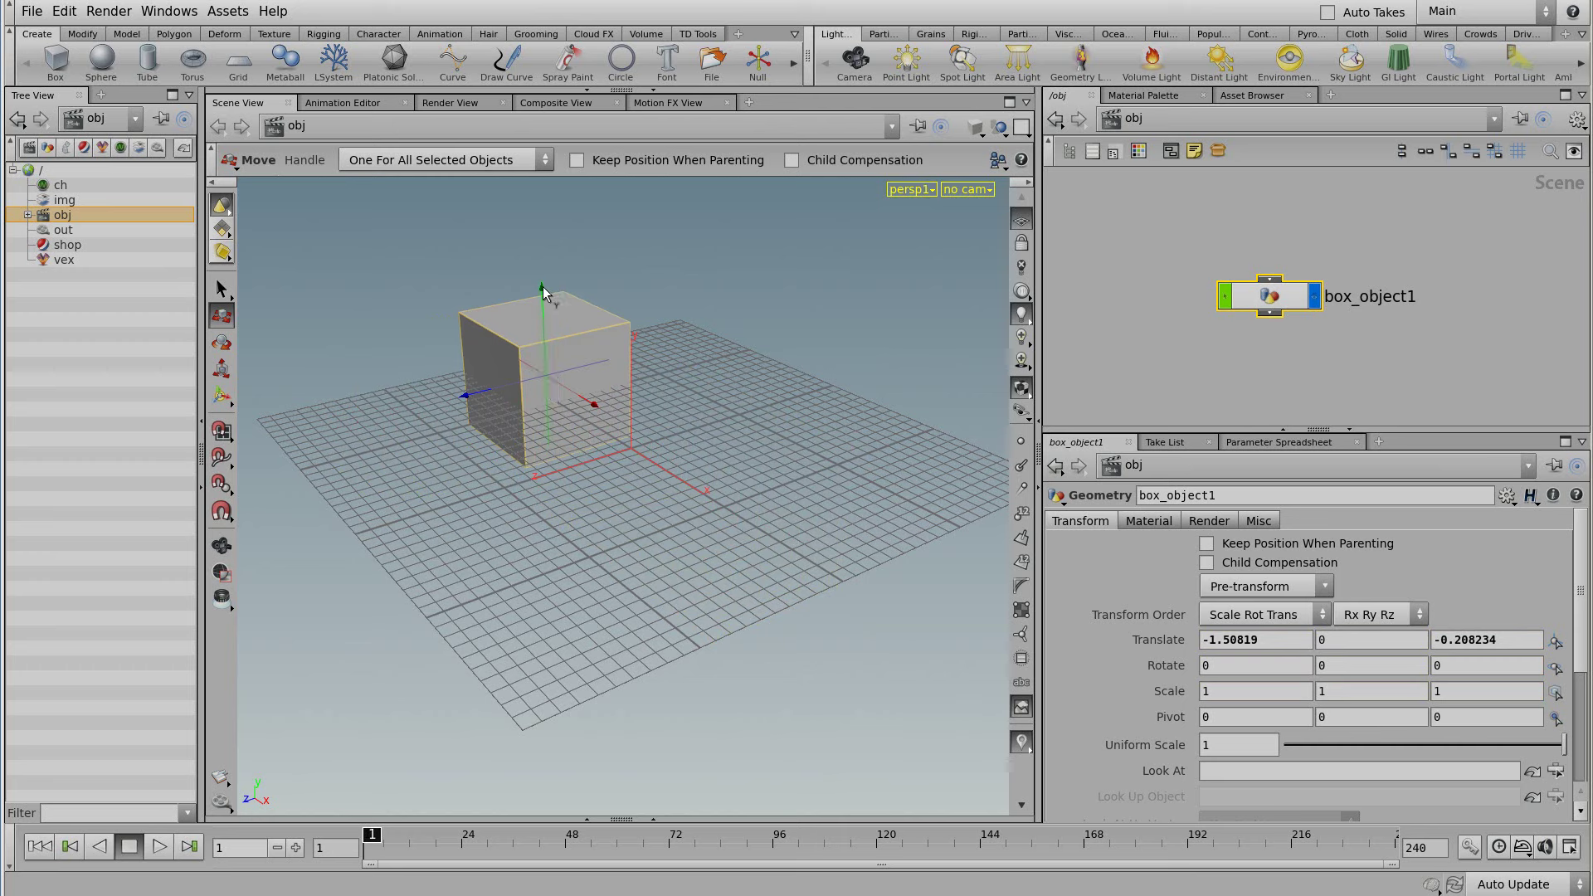
drag(543, 289, 538, 167)
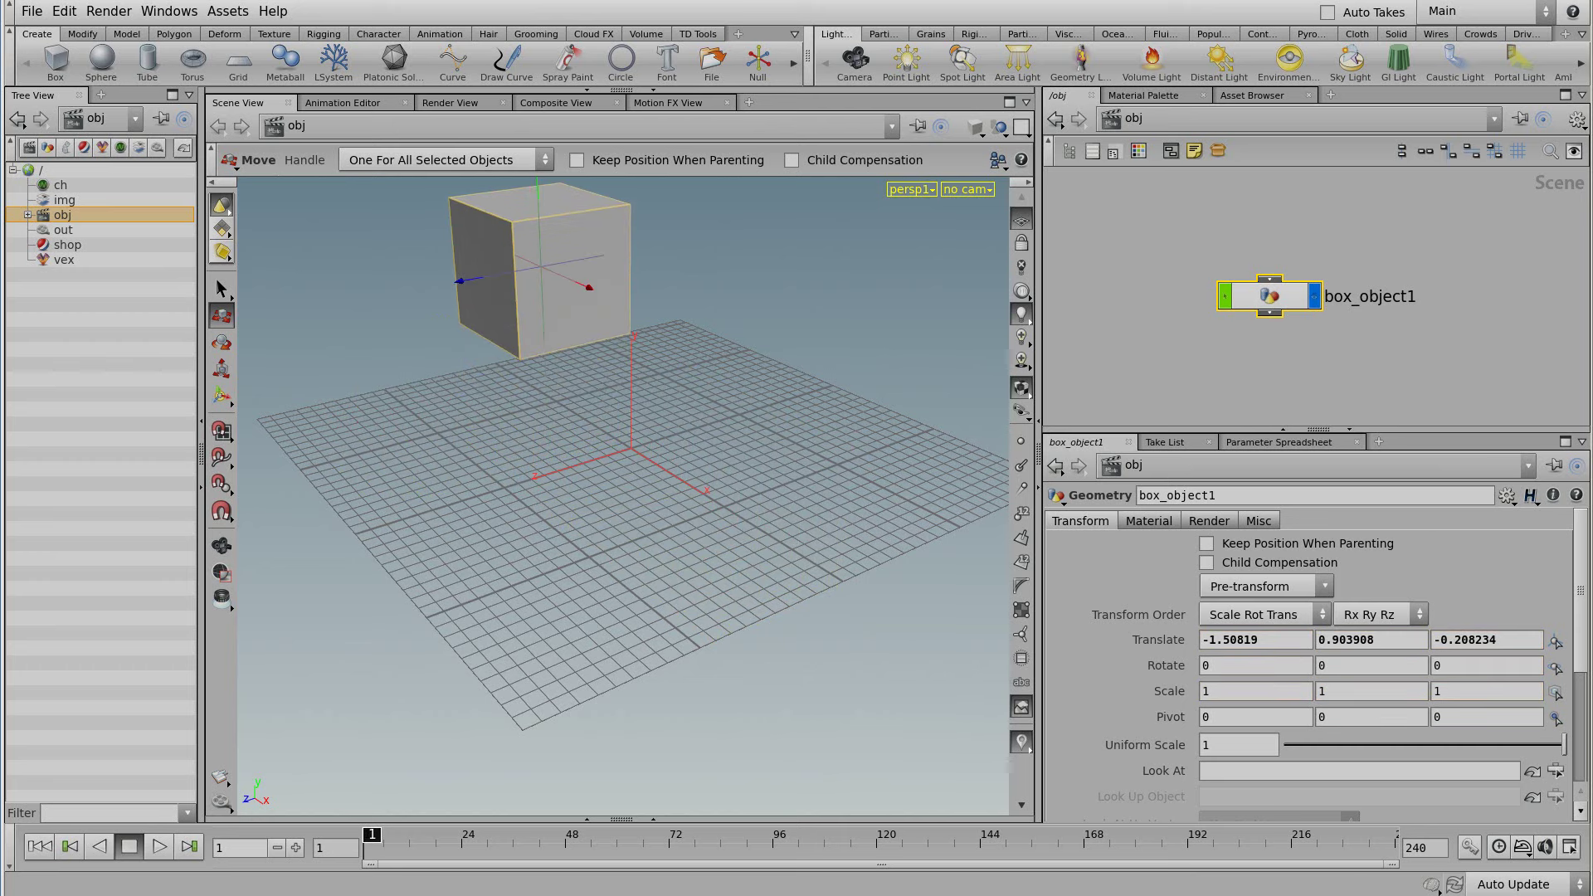
Step: Rotate box_object1 to roughly -75.9, 59.2, -105.6 degrees with the rotate handle
click(222, 342)
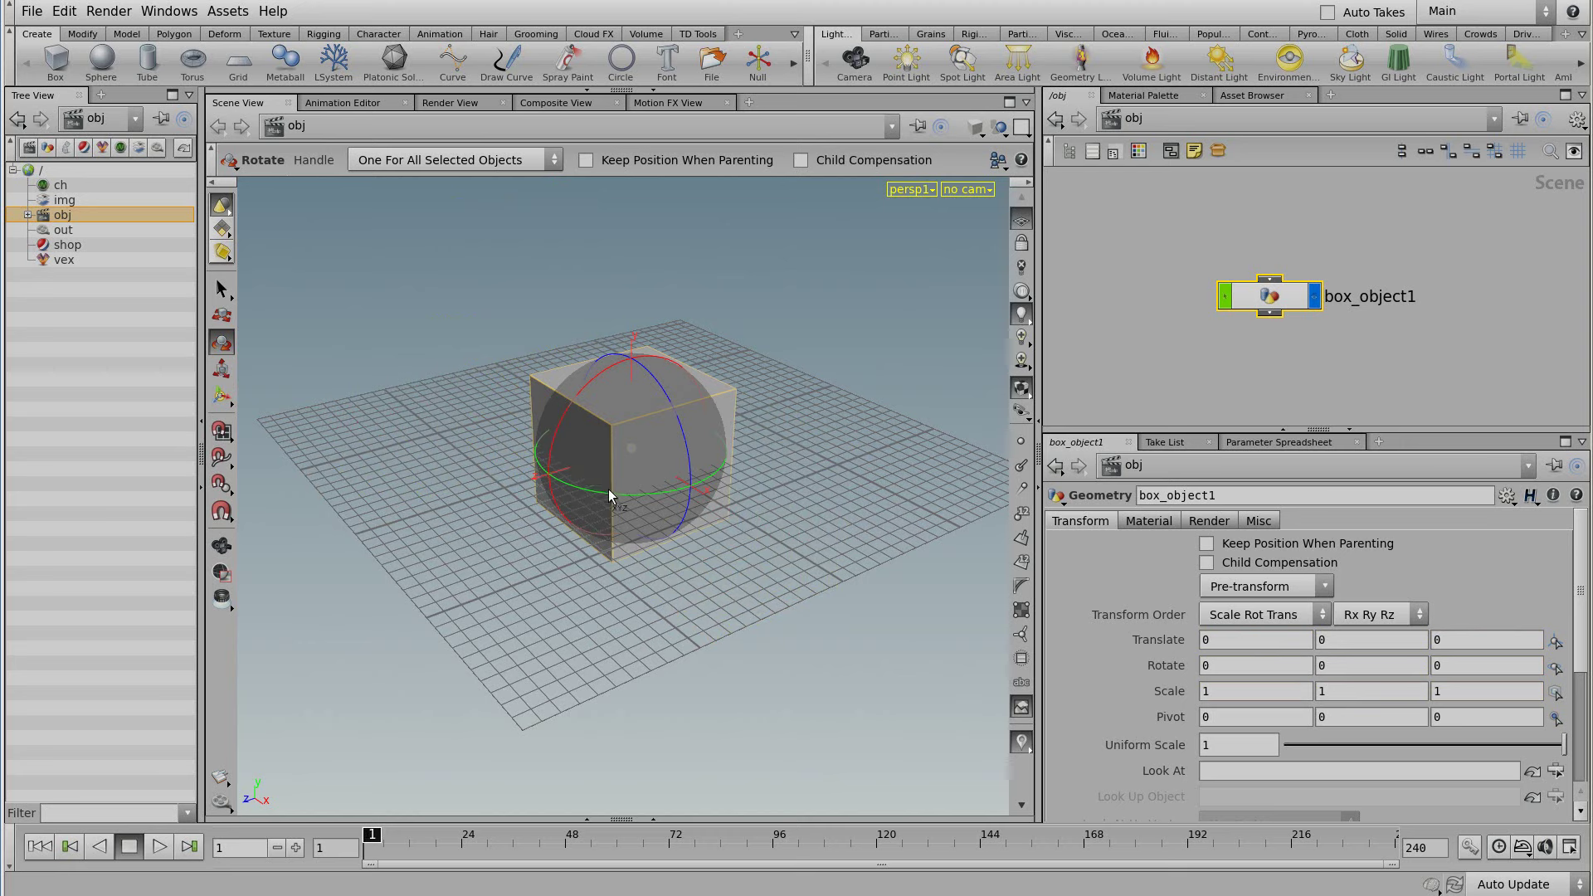
drag(609, 490, 682, 478)
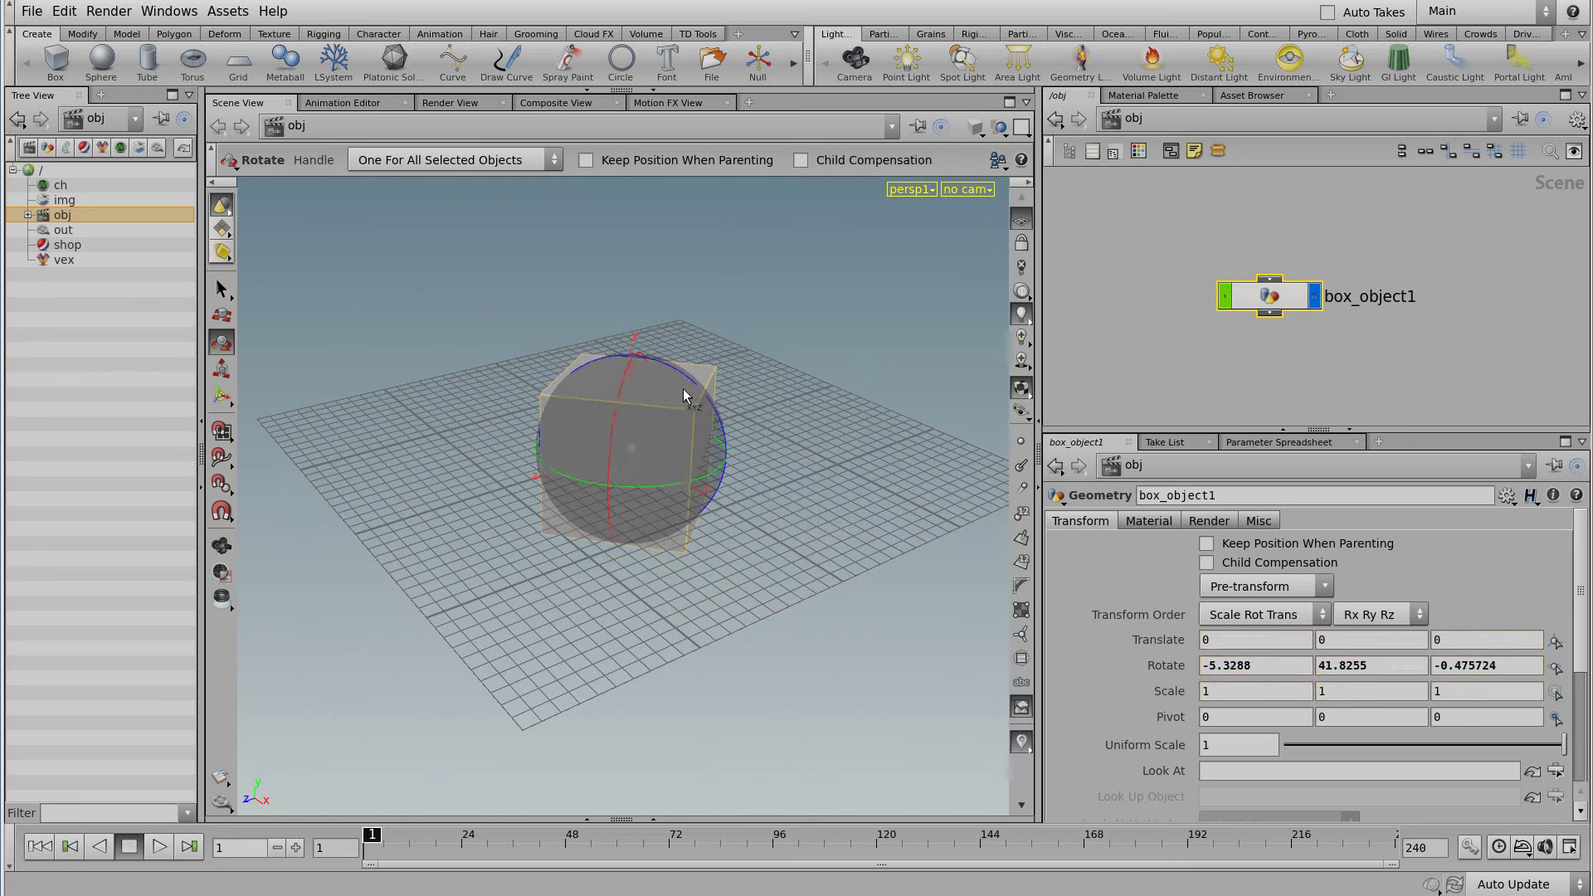
mouse_move(697, 370)
mouse_down()
mouse_move(833, 434)
mouse_move(657, 443)
mouse_up()
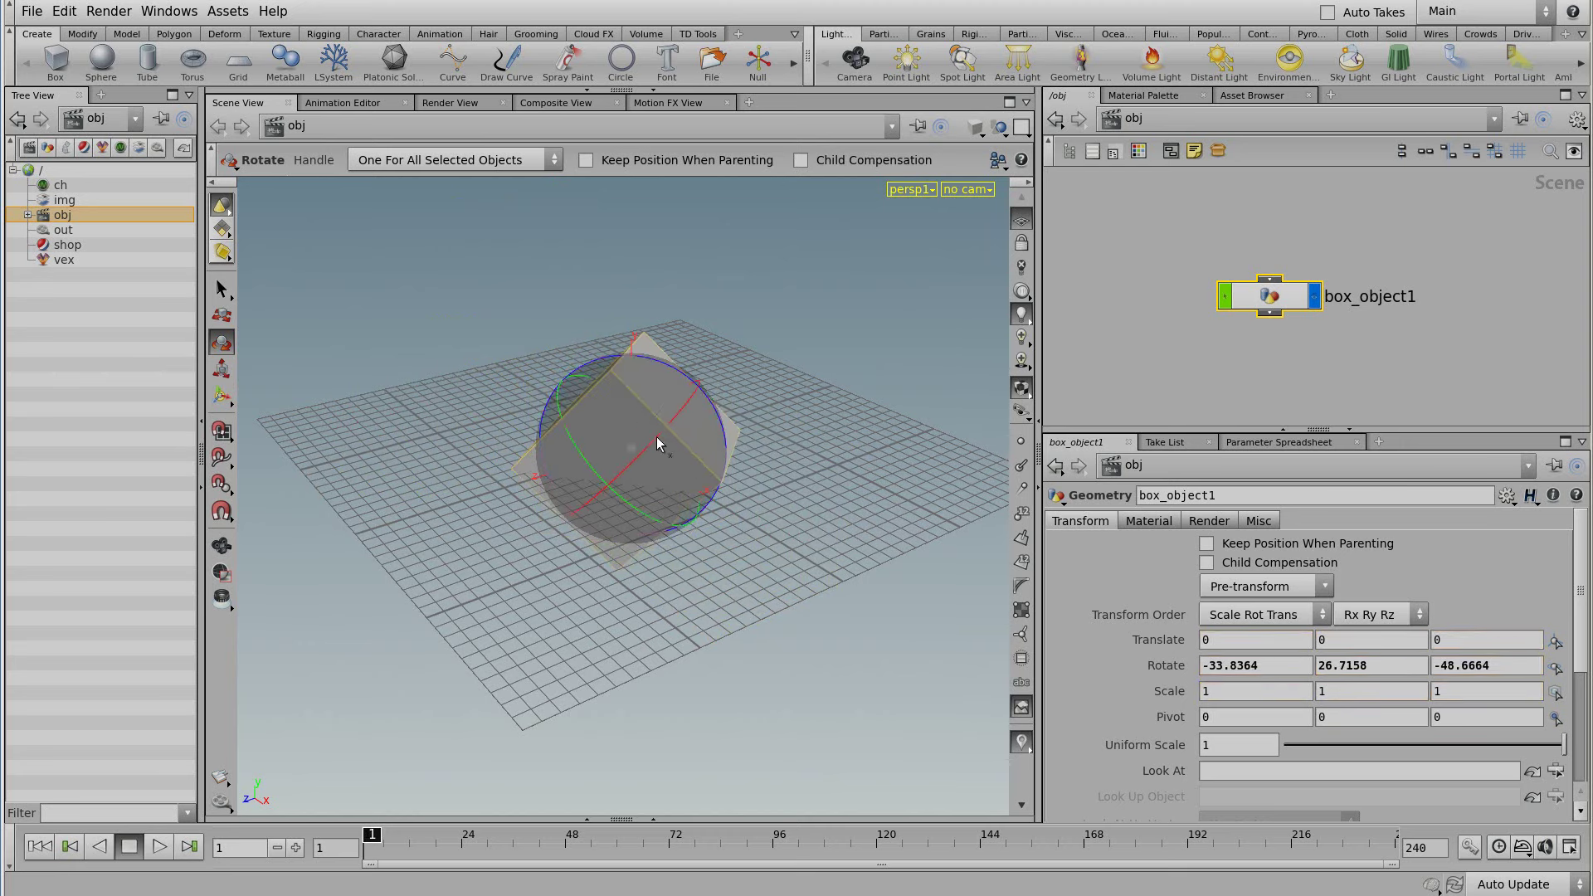
drag(553, 419, 581, 490)
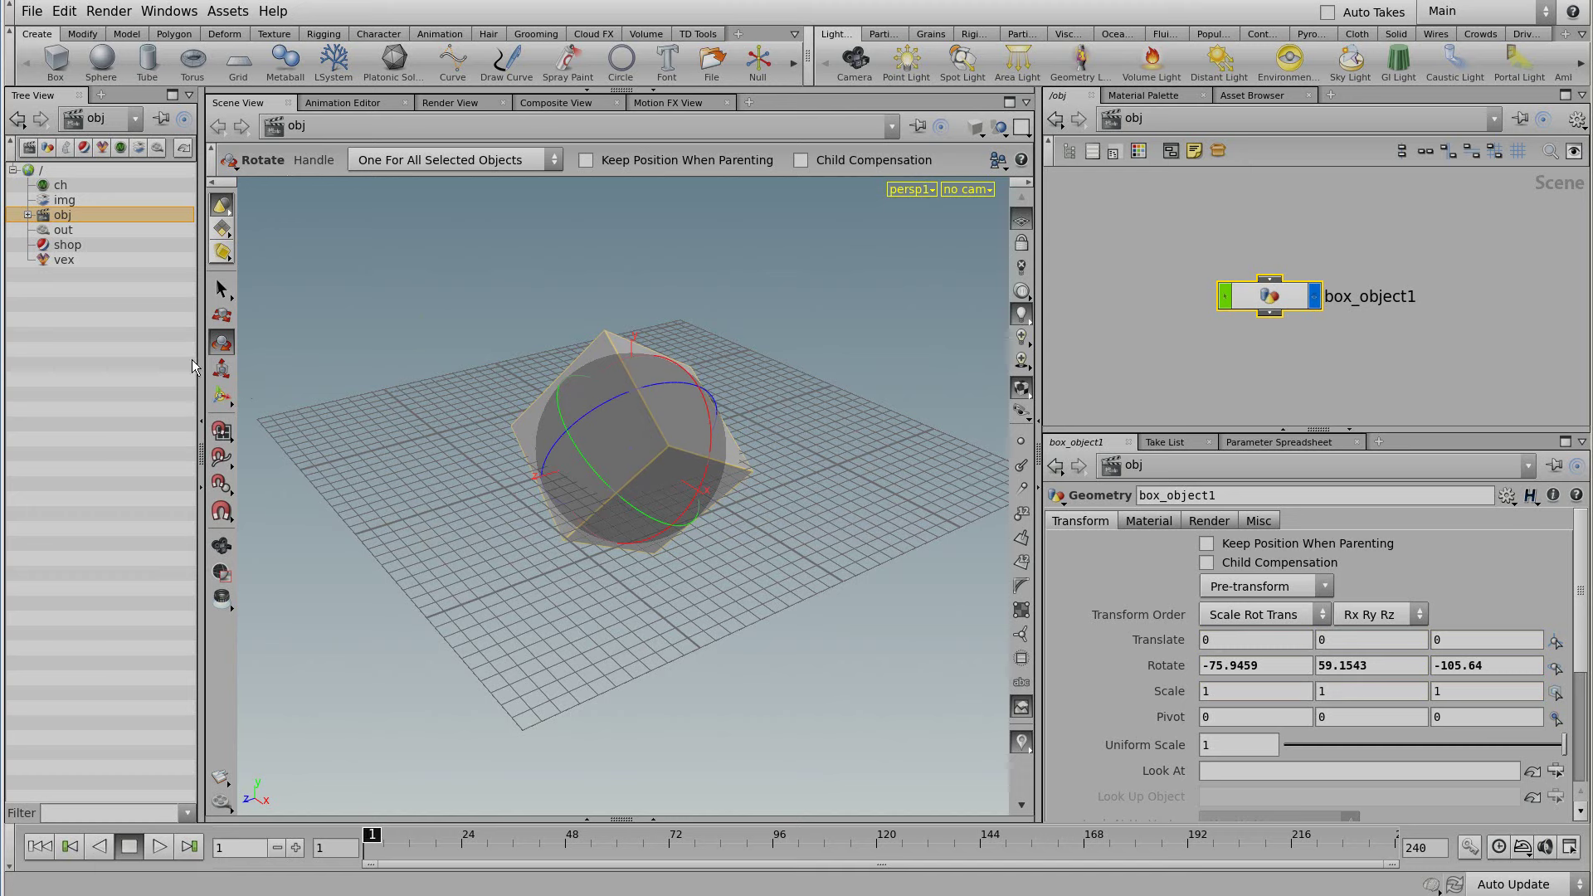
click(221, 369)
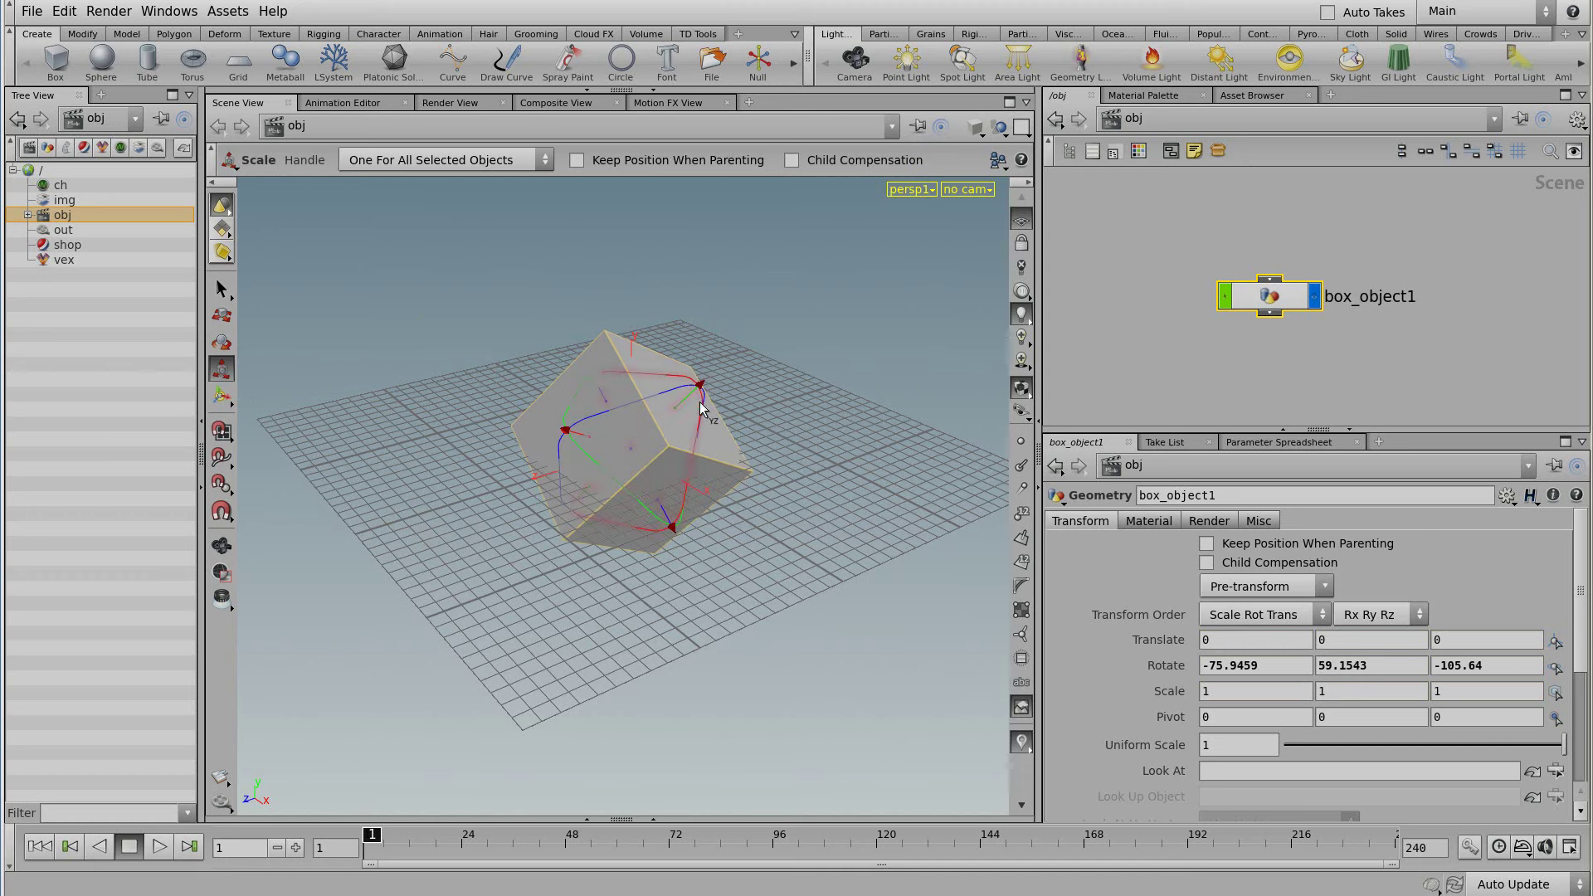
Step: Scale the box up uniformly, then stretch it along the X and Y axes
mouse_move(701, 390)
mouse_down()
mouse_move(756, 330)
mouse_move(738, 366)
mouse_up()
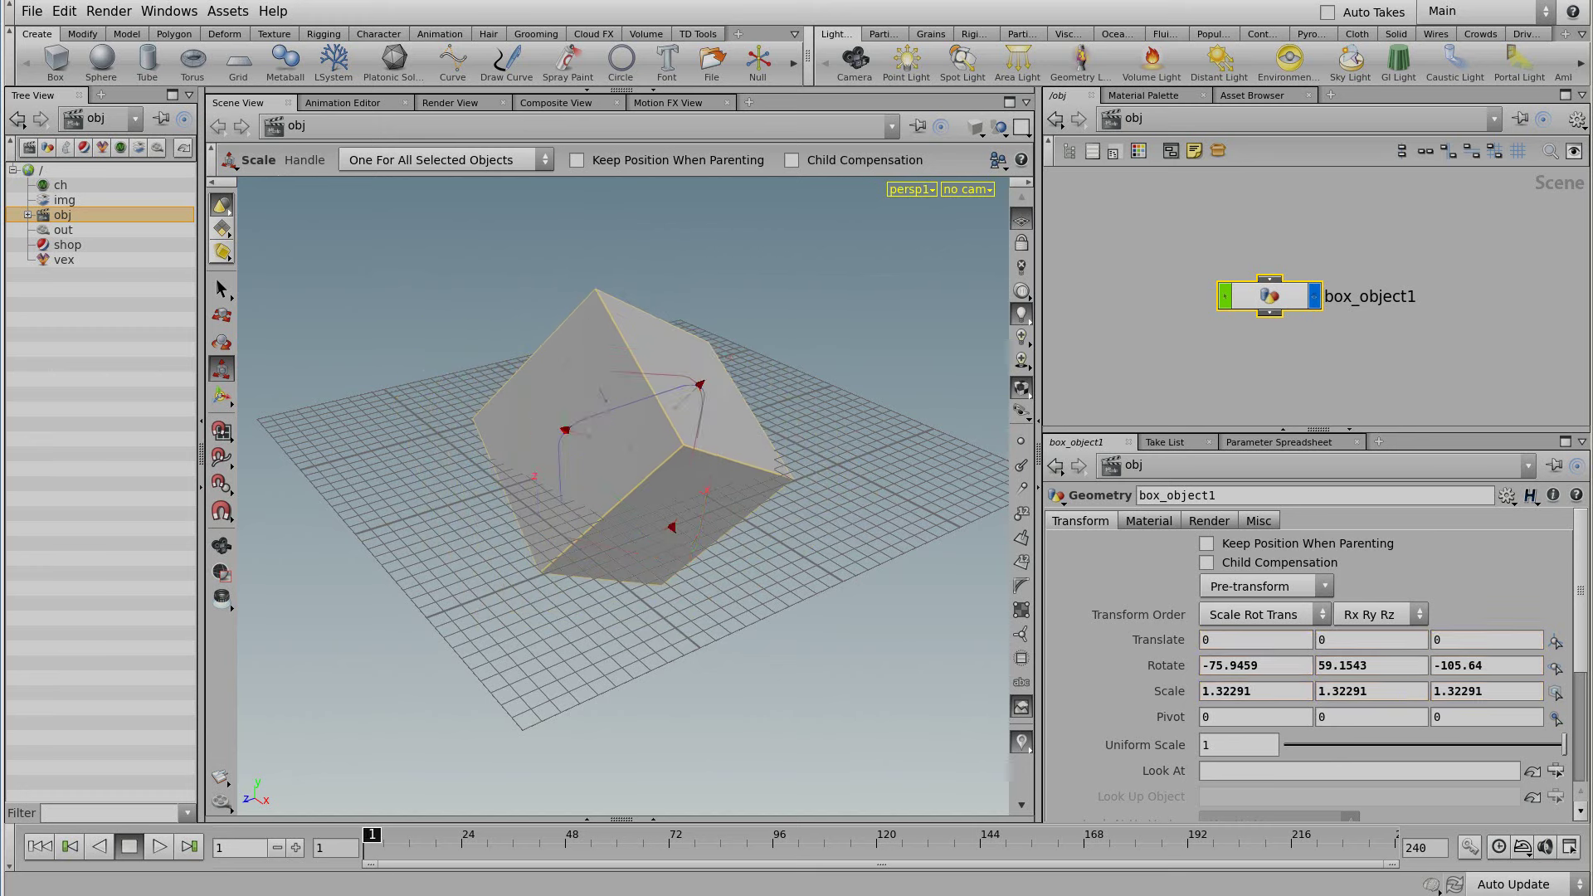
drag(631, 448, 903, 740)
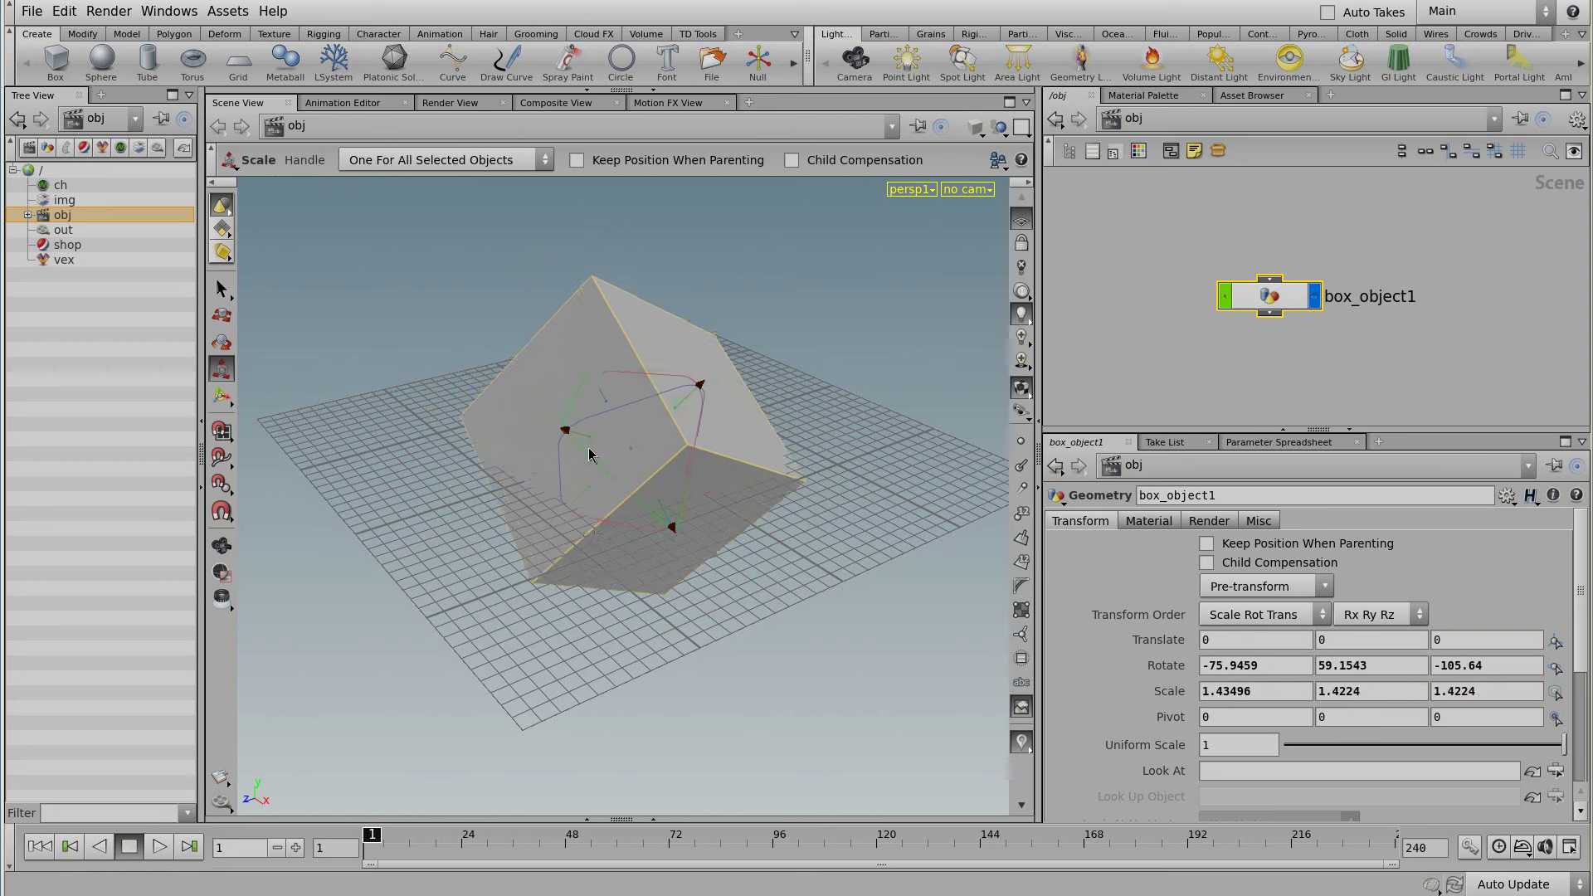
drag(588, 441, 615, 406)
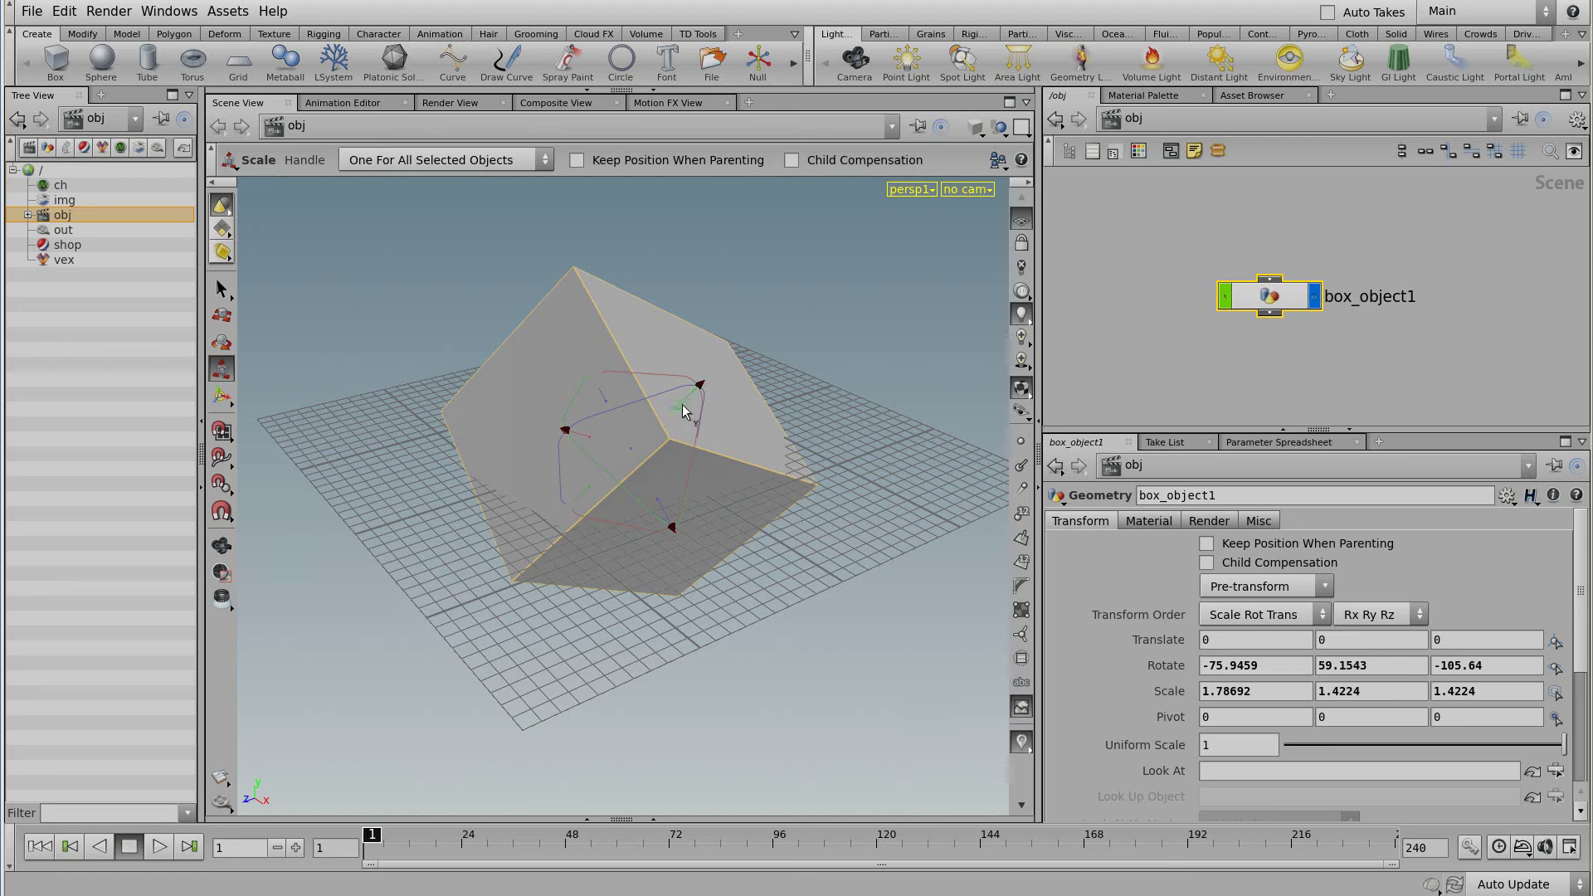
mouse_move(682, 405)
mouse_down()
mouse_move(720, 380)
mouse_move(671, 458)
mouse_up()
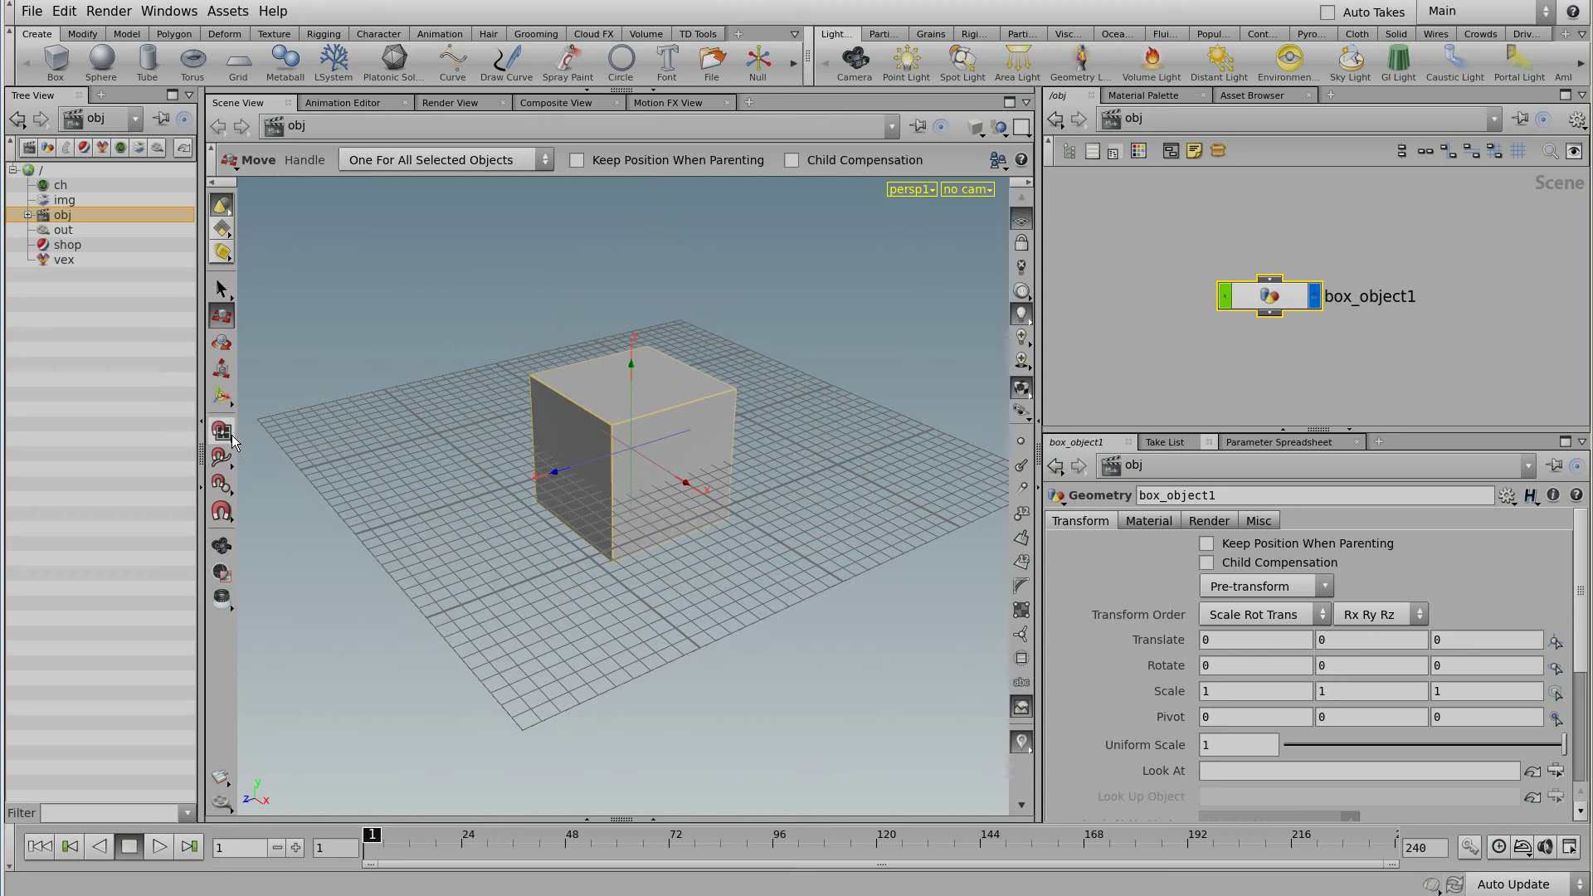
Step: Deselect the cube, zoom in, toggle the reference grid off and on, and activate Delete
click(857, 619)
scroll(857, 619, up, 3)
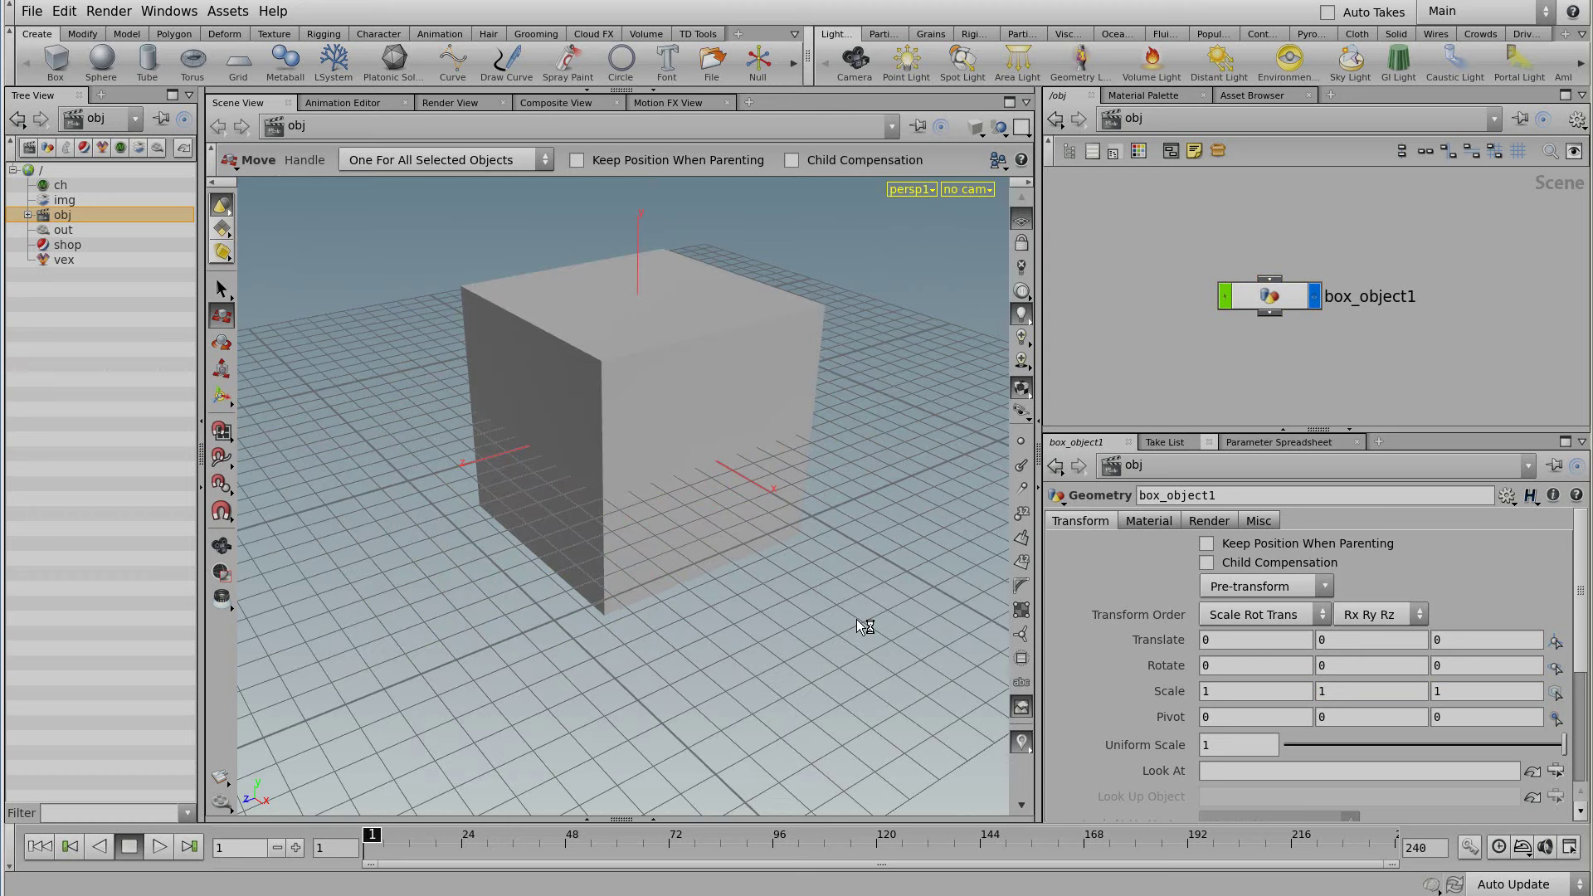
click(1022, 219)
click(1023, 219)
key(Delete)
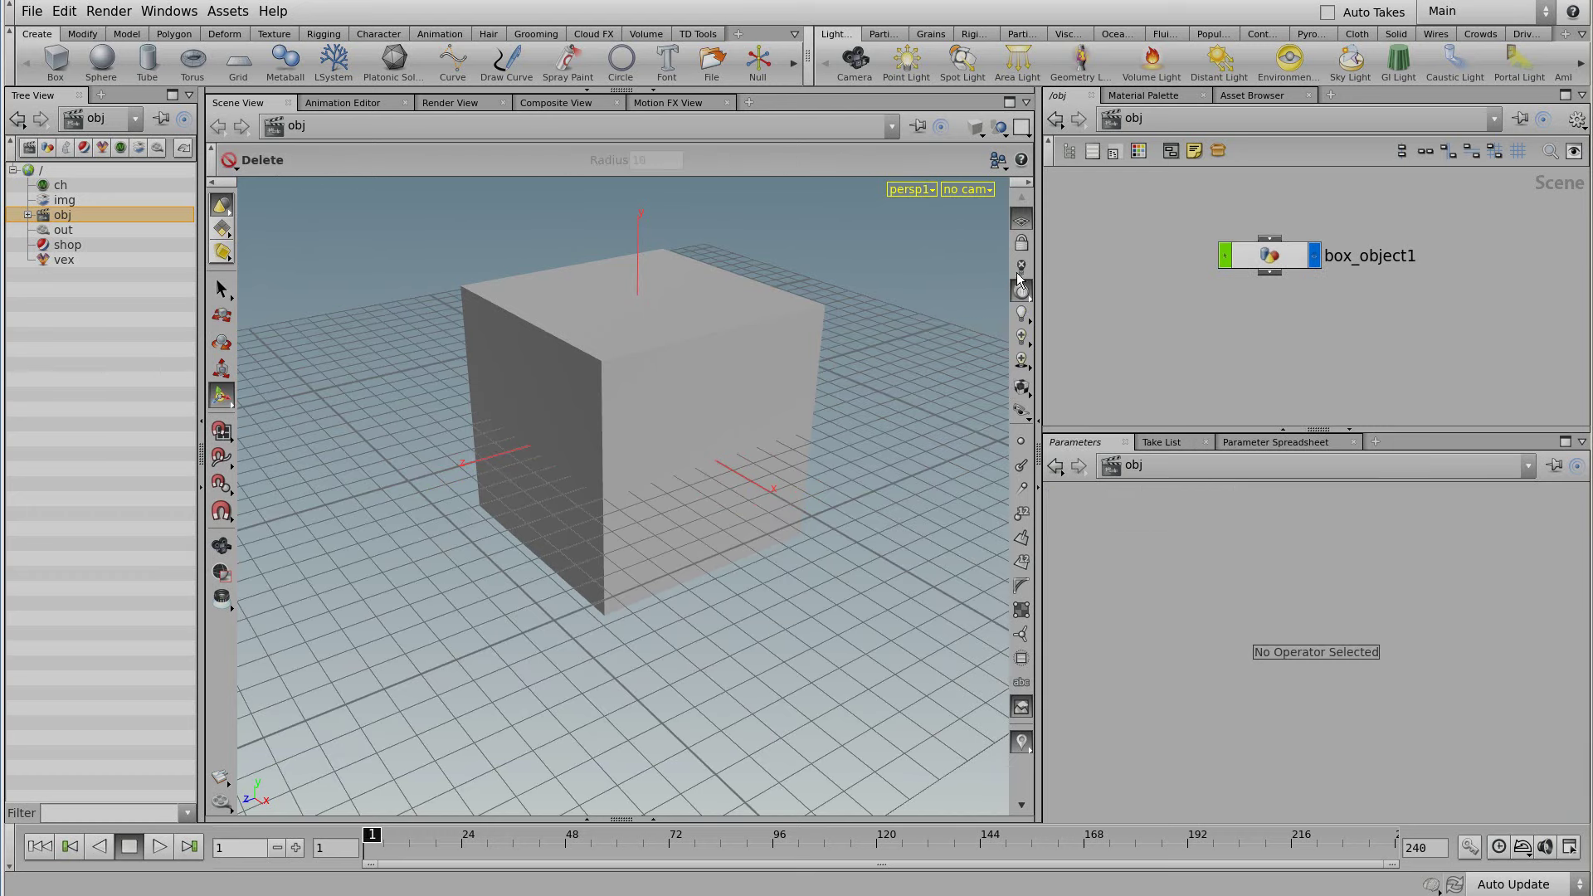
Step: Switch viewport lighting from disabled to Headlight Only, checking the Lighting Components options
click(1022, 269)
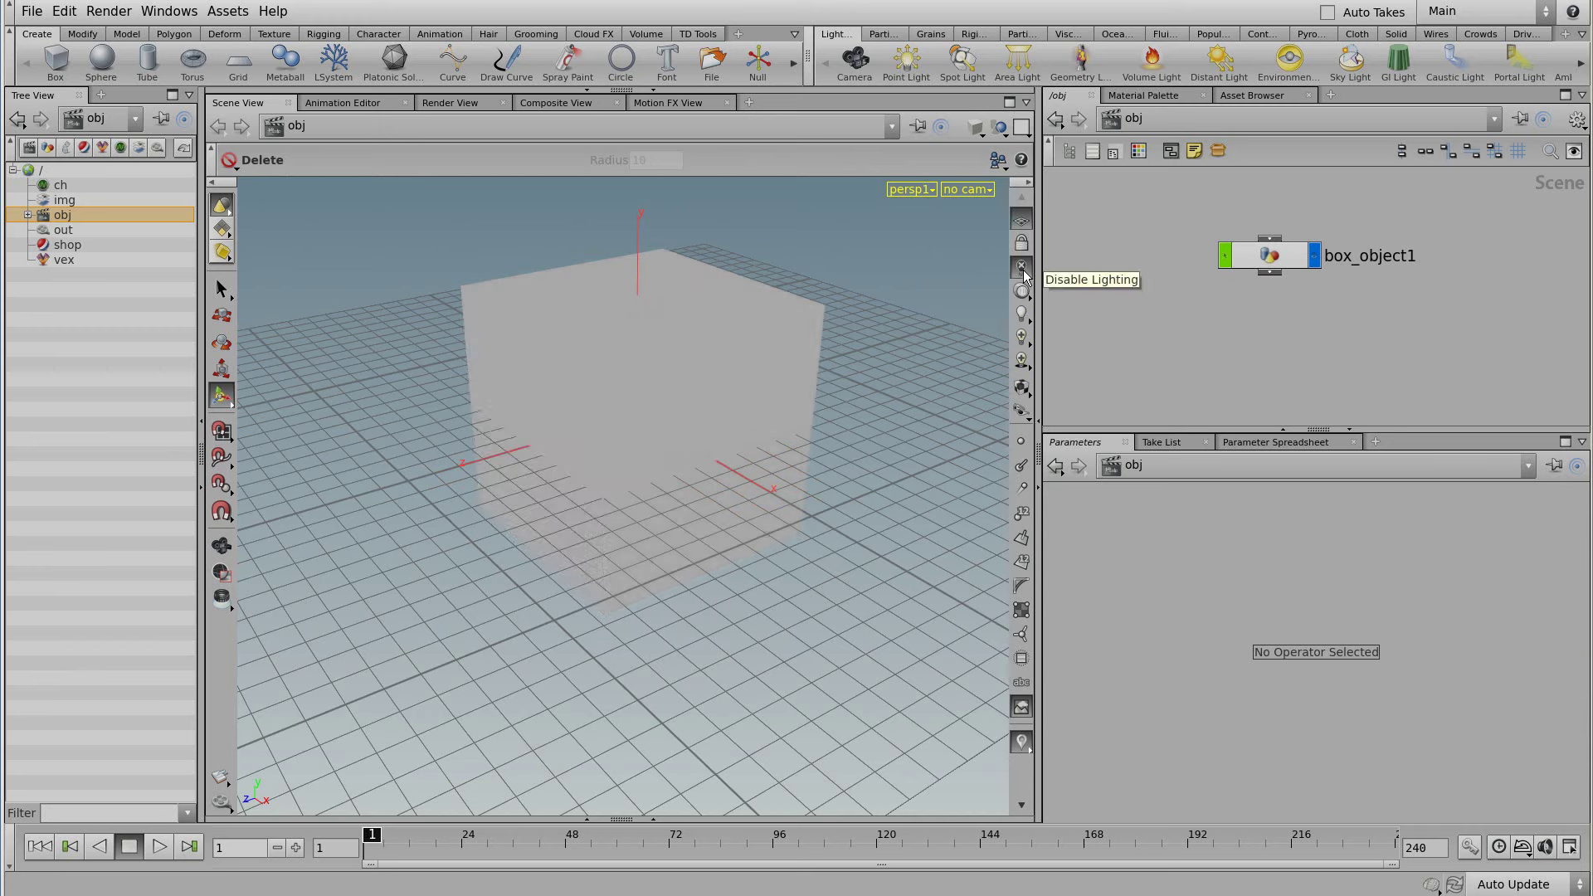
click(1023, 292)
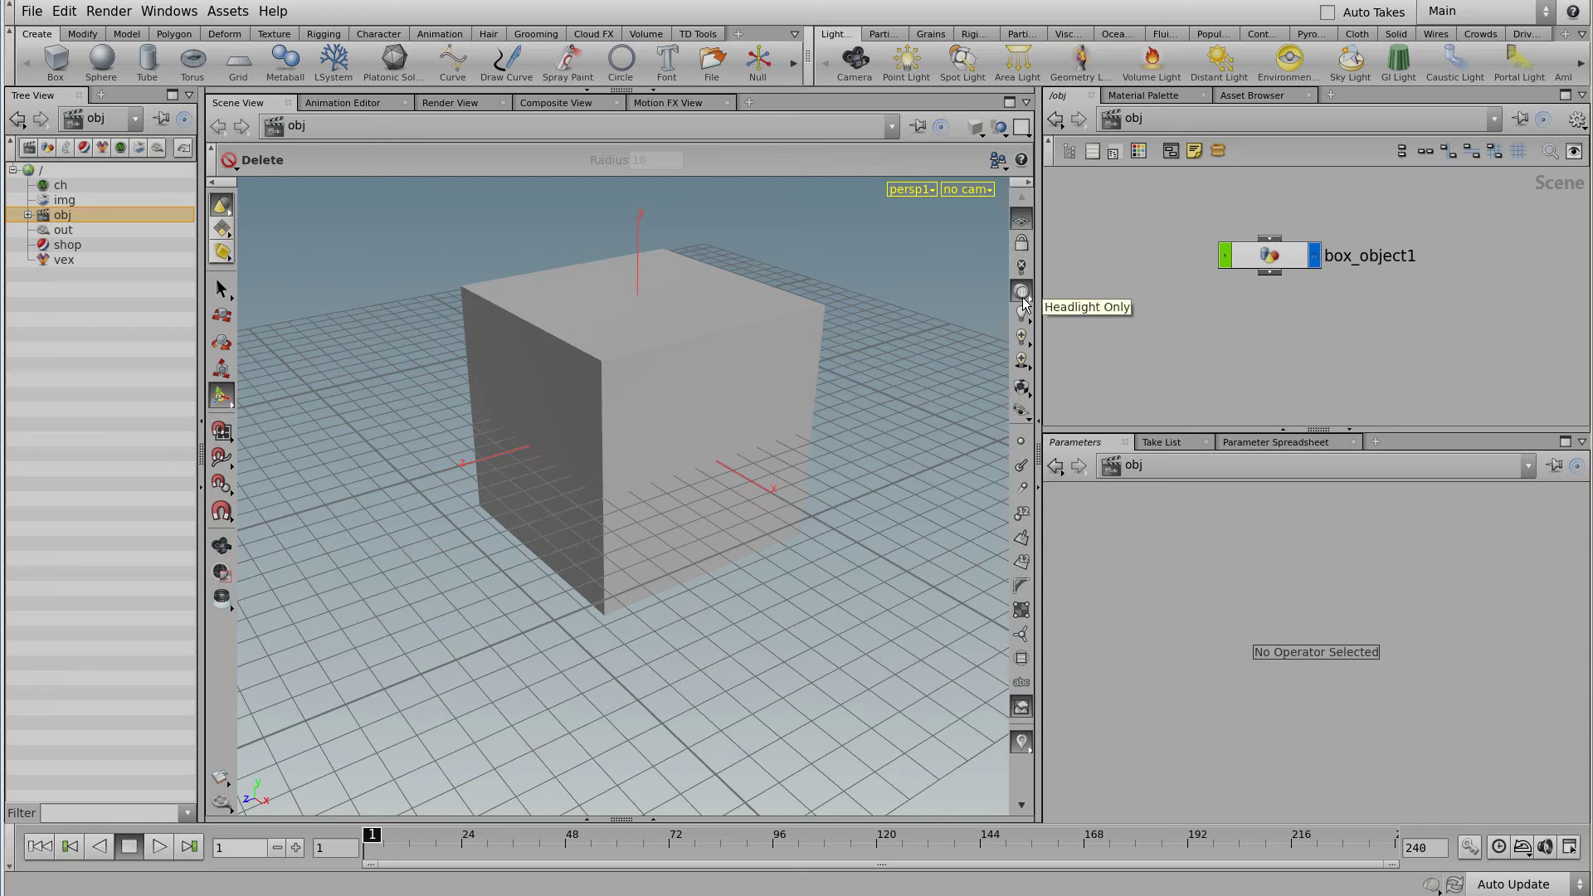
right_click(1023, 299)
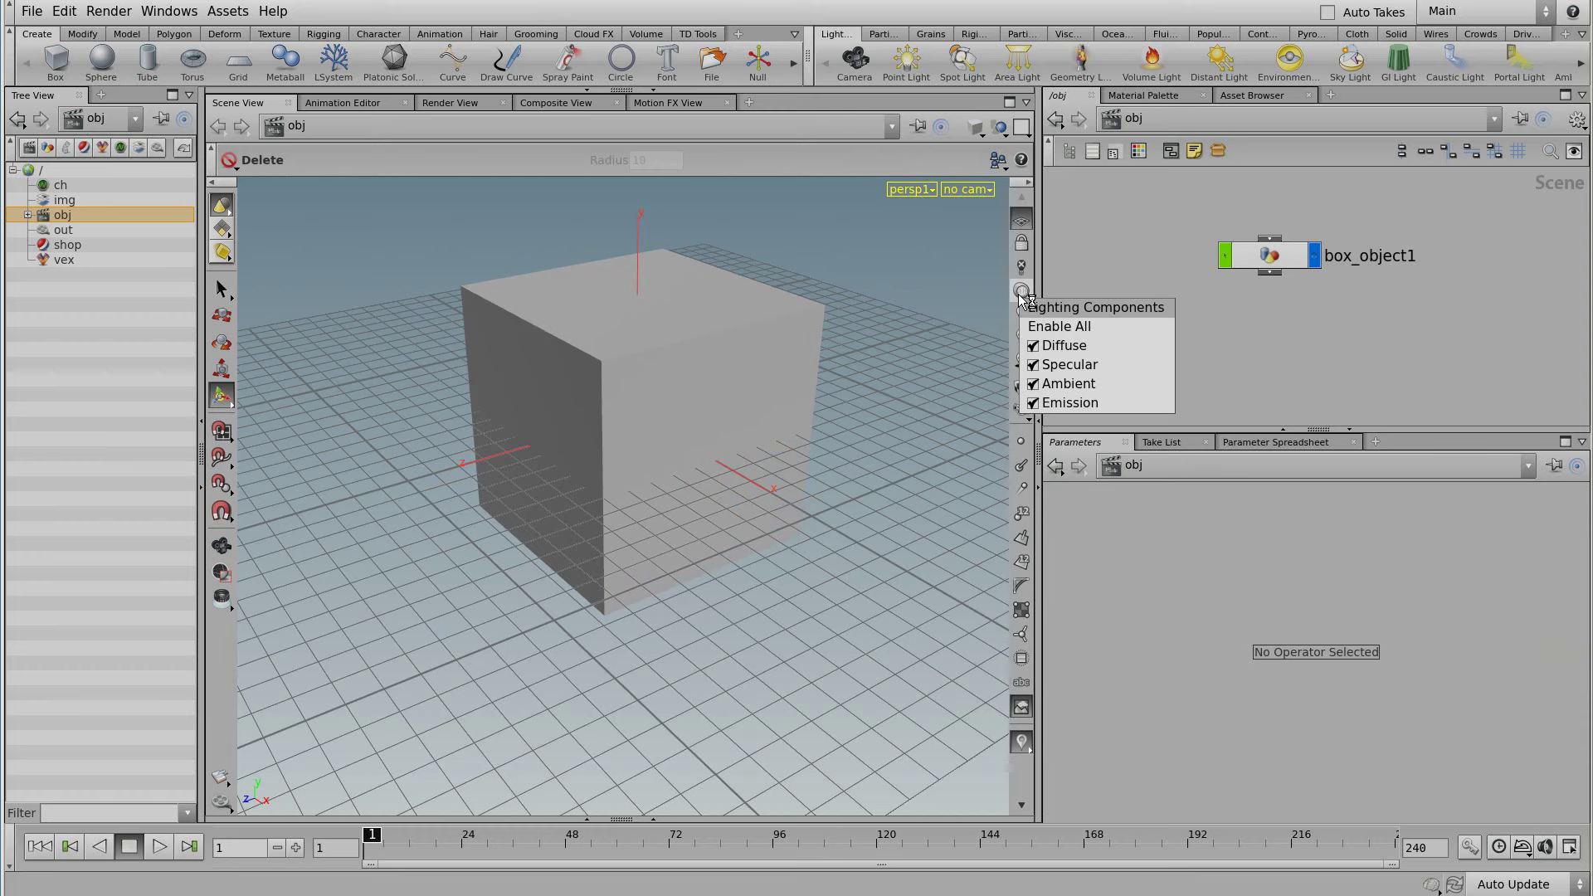
click(973, 305)
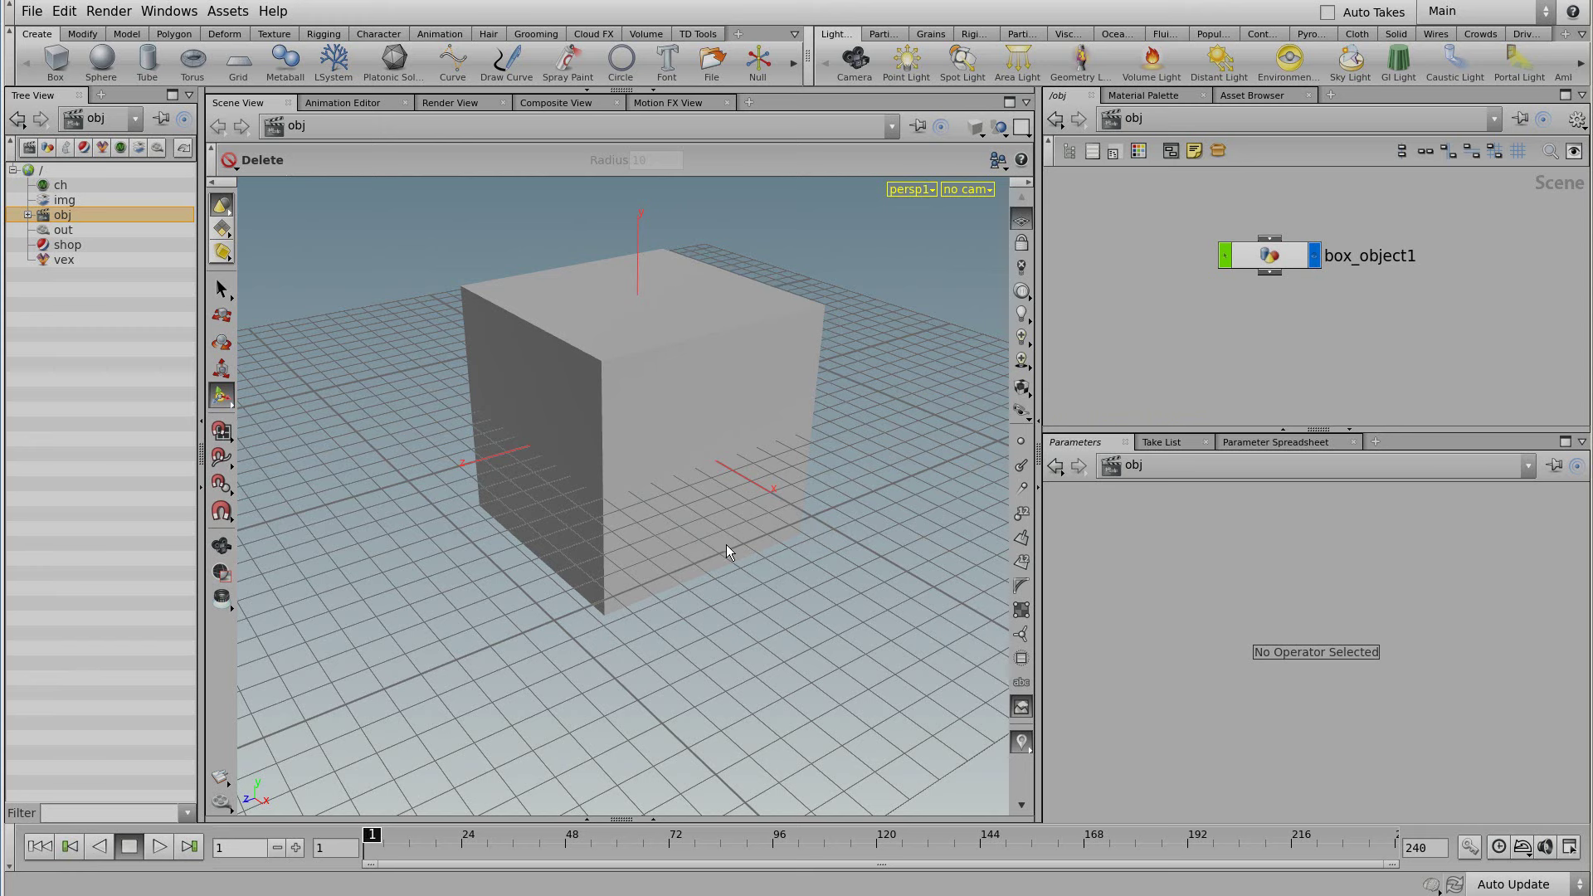
Step: Toggle Display Points and point numbers on the box, then tumble the view
click(1020, 444)
click(1022, 516)
key(Escape)
mouse_move(646, 541)
mouse_down()
mouse_move(878, 520)
mouse_move(655, 541)
mouse_up()
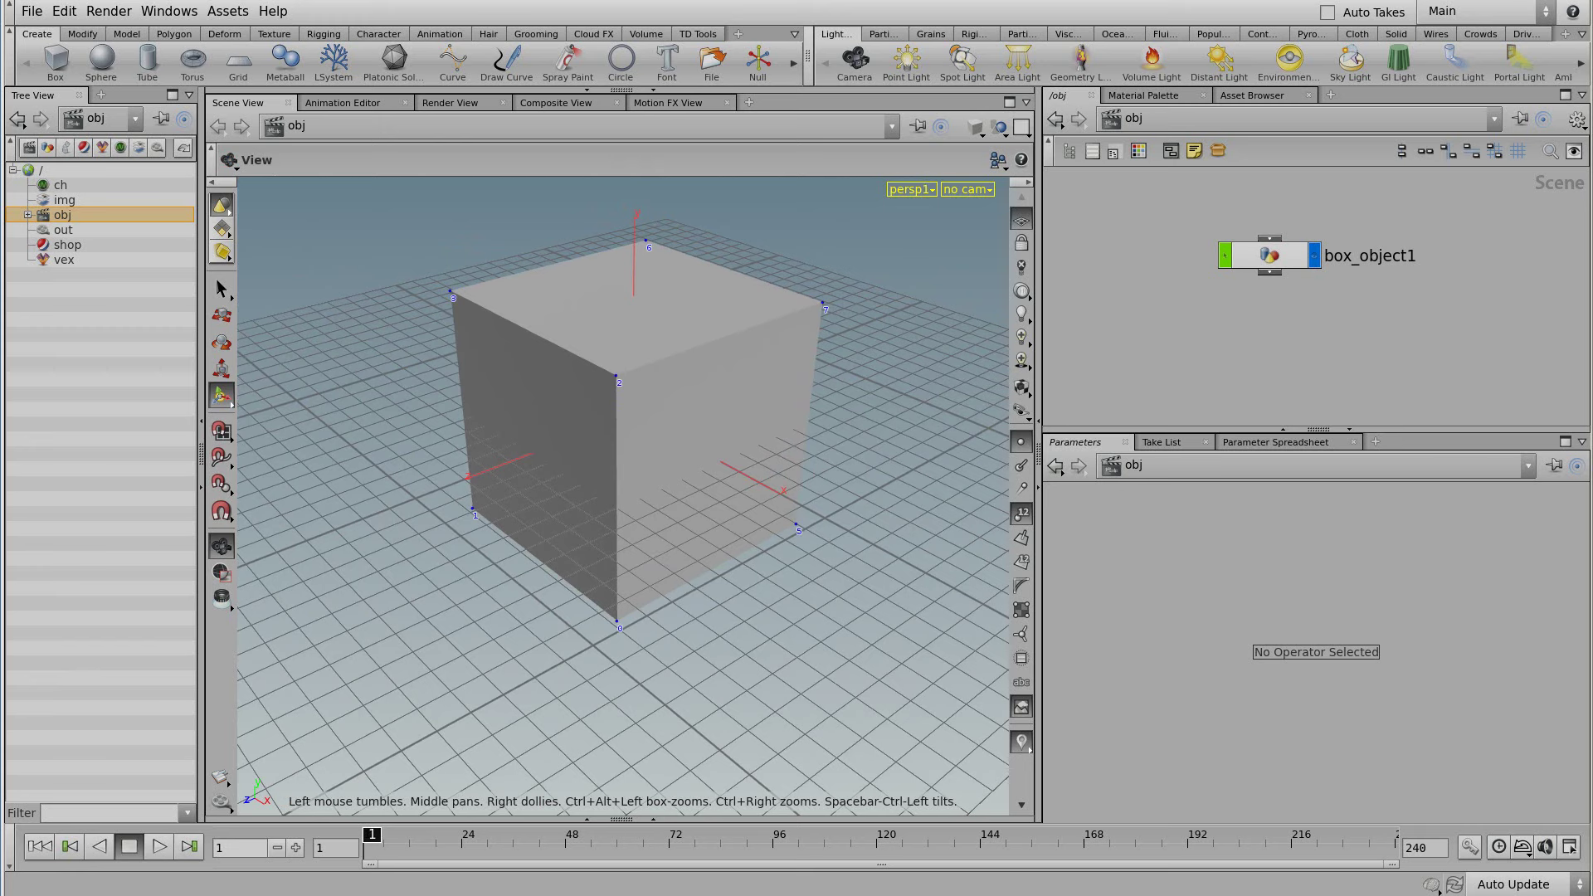
Step: Toggle point numbers and select box_object1 in the viewport
click(1030, 566)
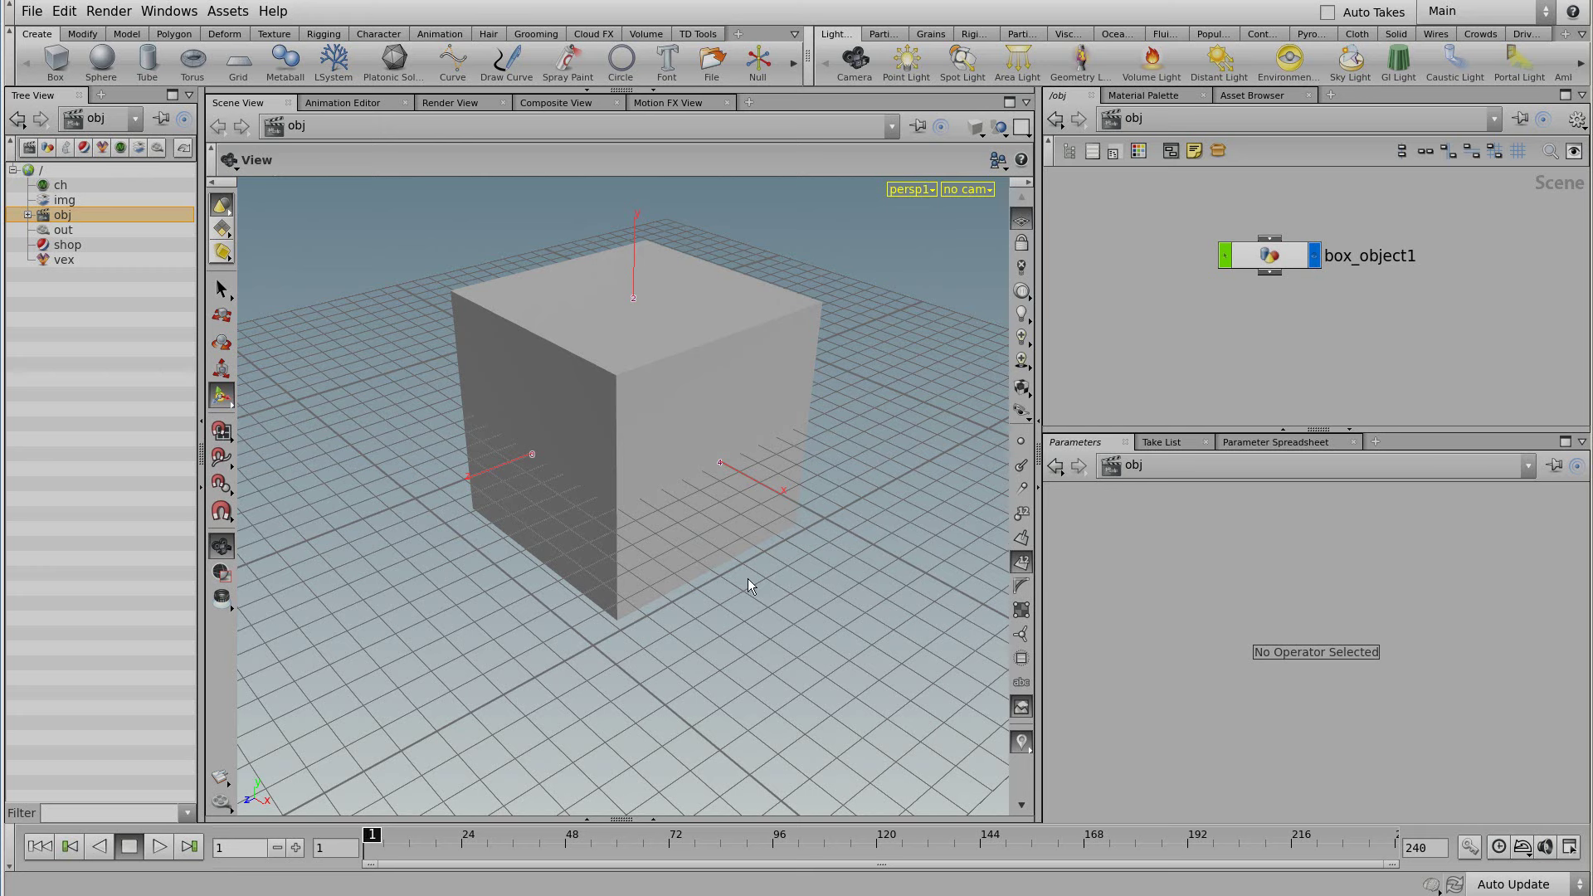
key(s)
click(747, 514)
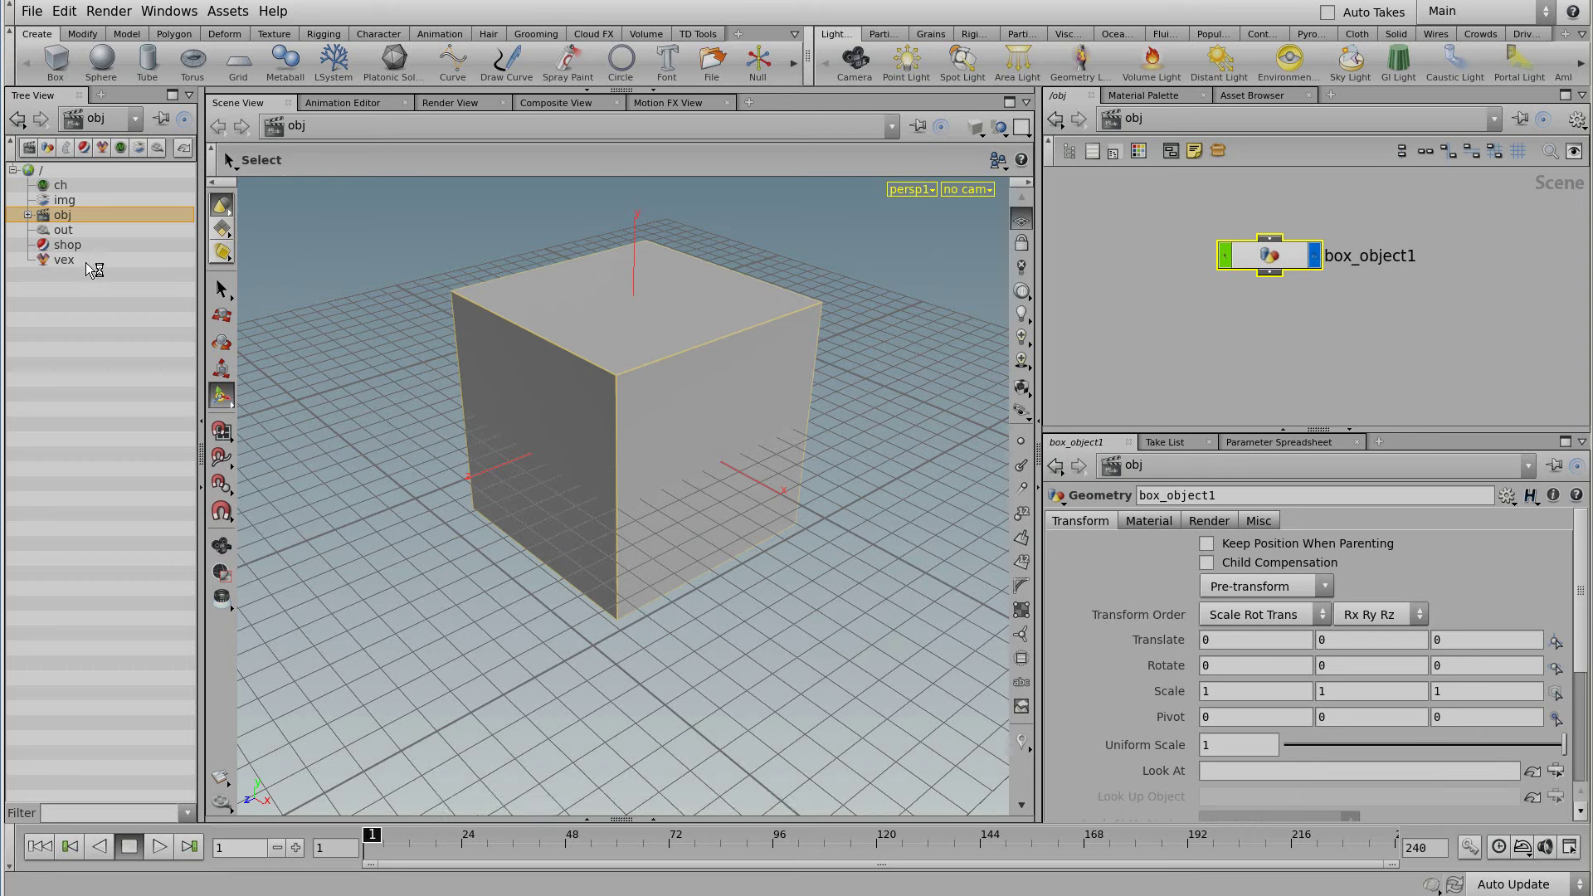
Step: Expand obj and box_object1 in the Tree View, visit box1, then return to box_object1
click(27, 215)
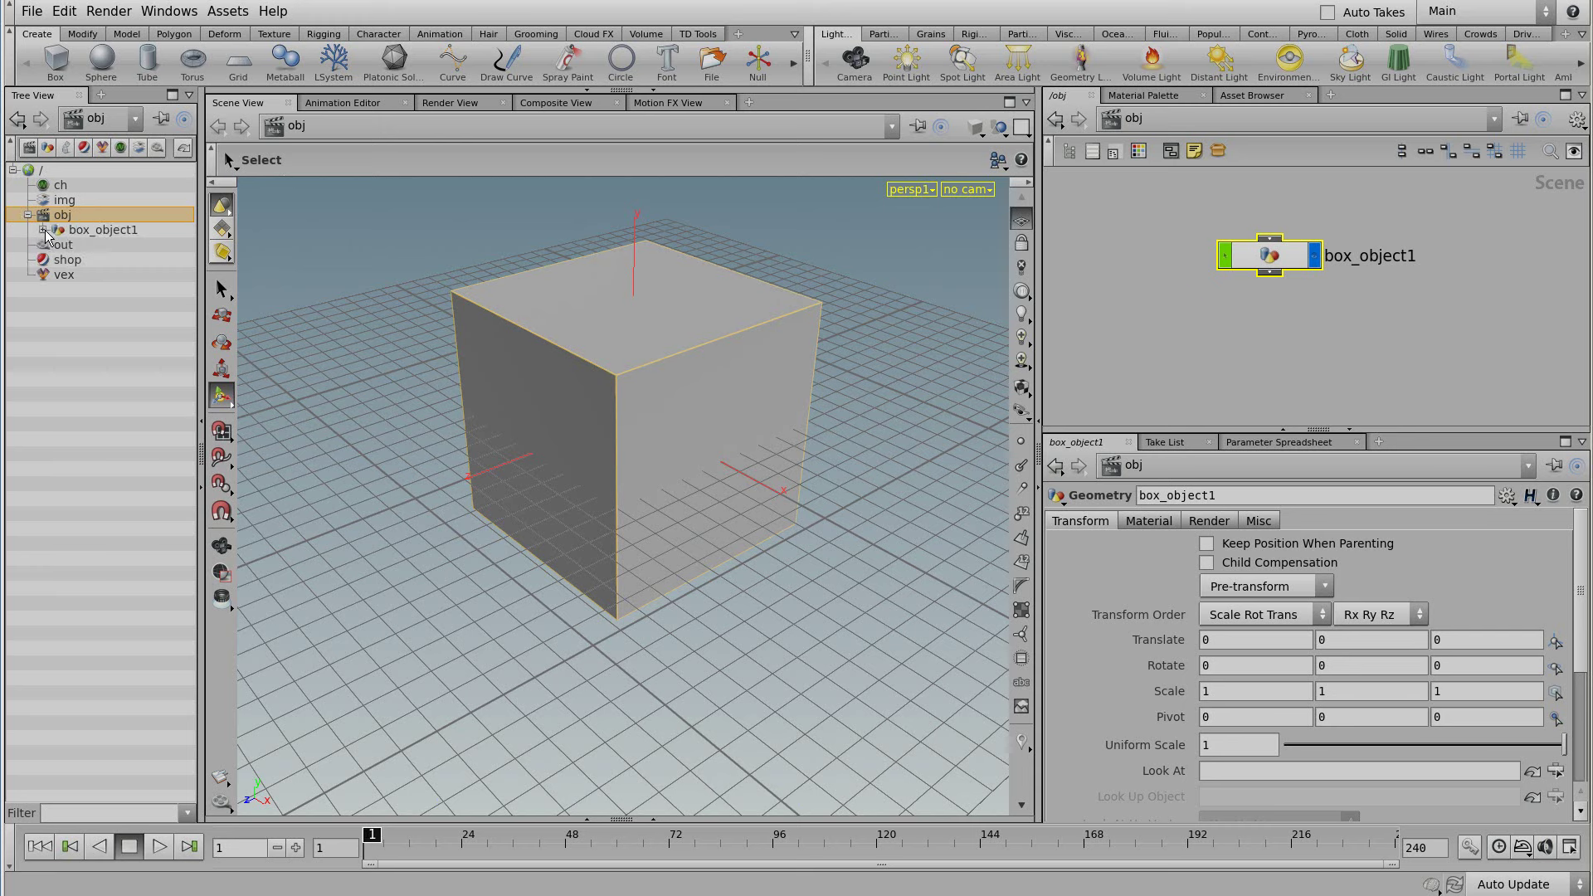
click(44, 230)
click(93, 232)
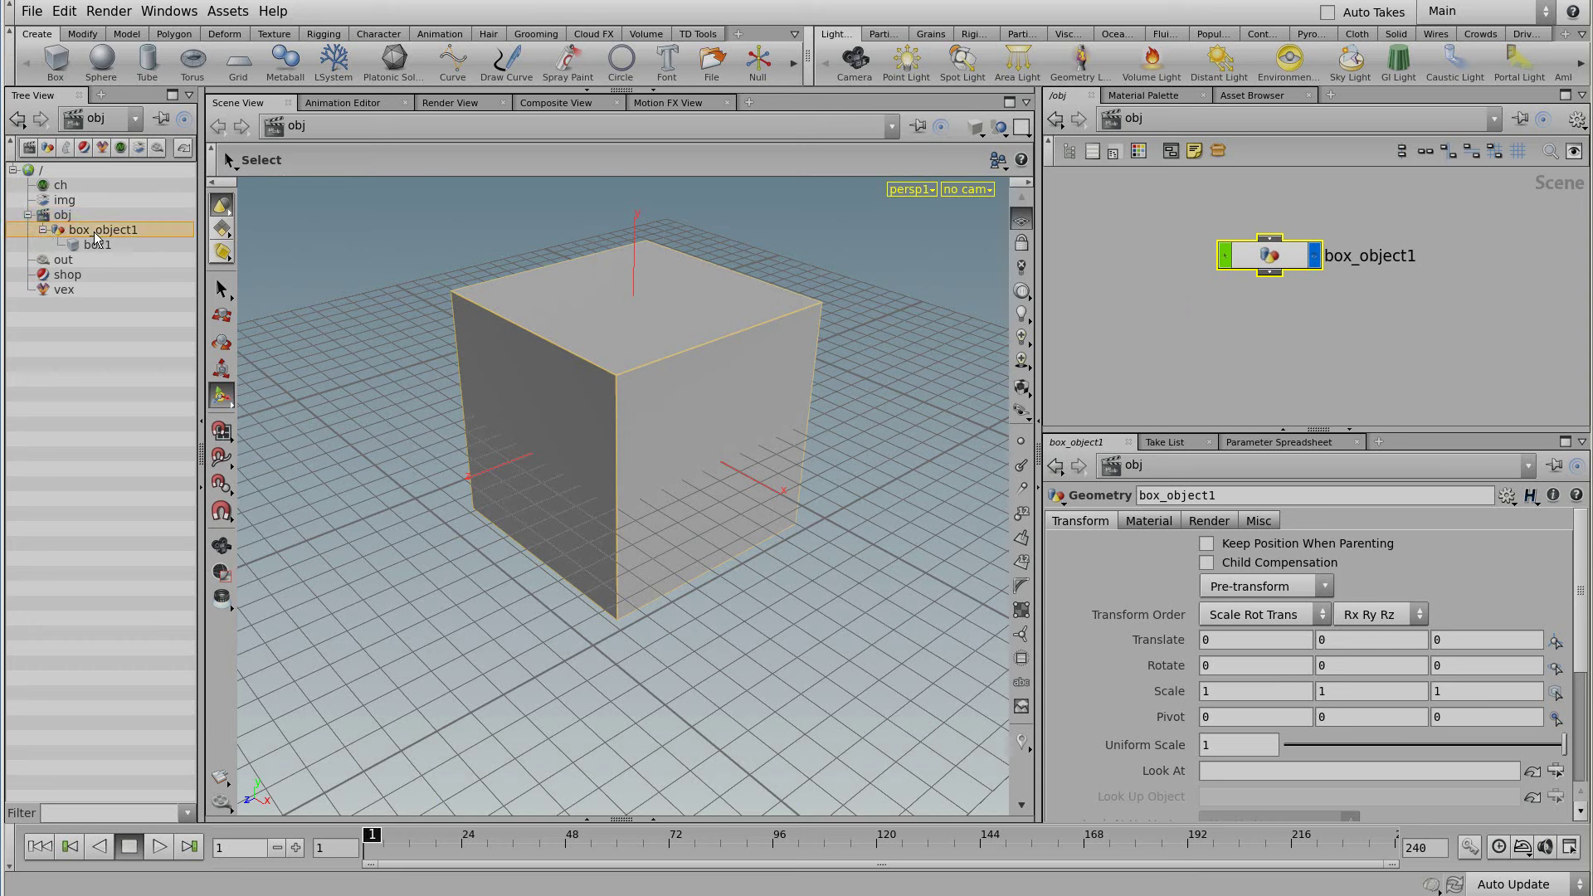
click(97, 246)
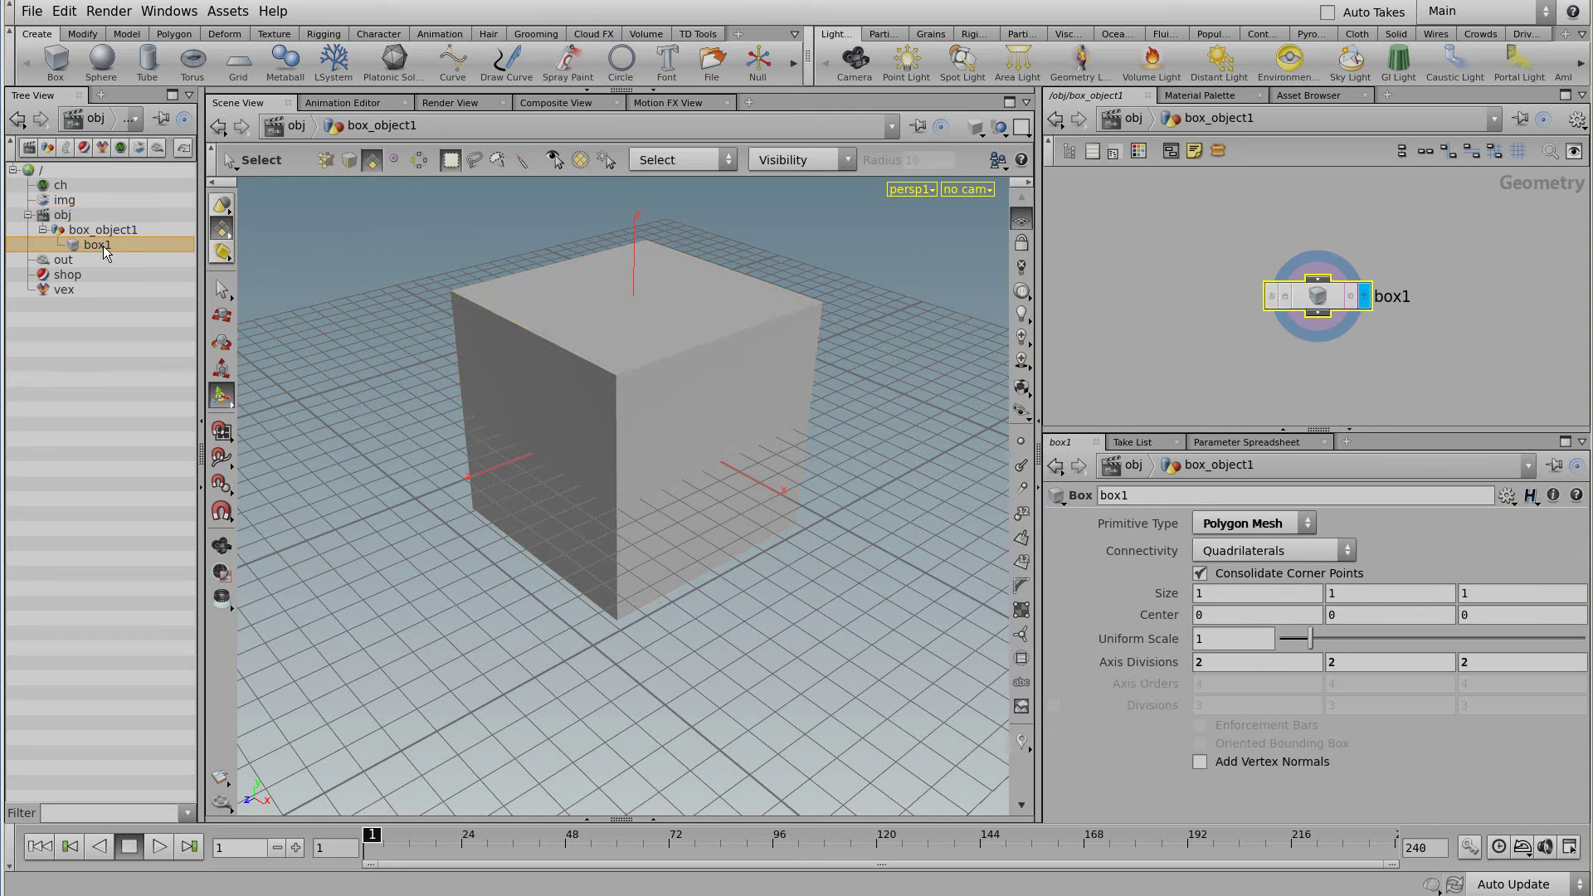
click(99, 231)
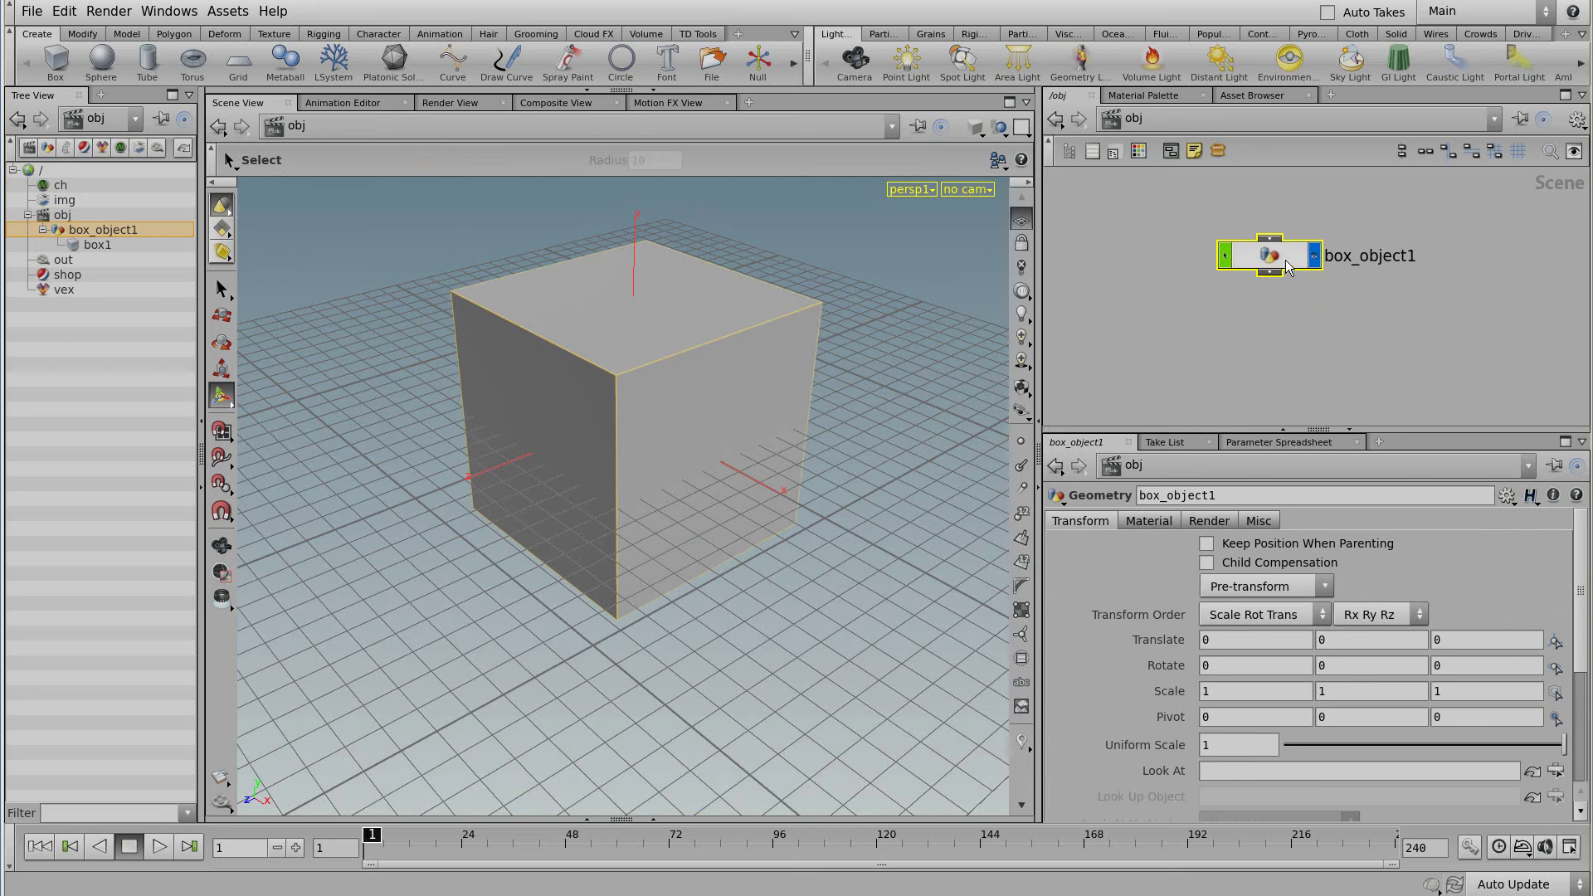
Step: Frame box_object1 in the network, toggle its display flag off and on, and dive into box1
mouse_move(1289, 294)
mouse_down()
mouse_move(1356, 312)
mouse_move(1313, 331)
mouse_up()
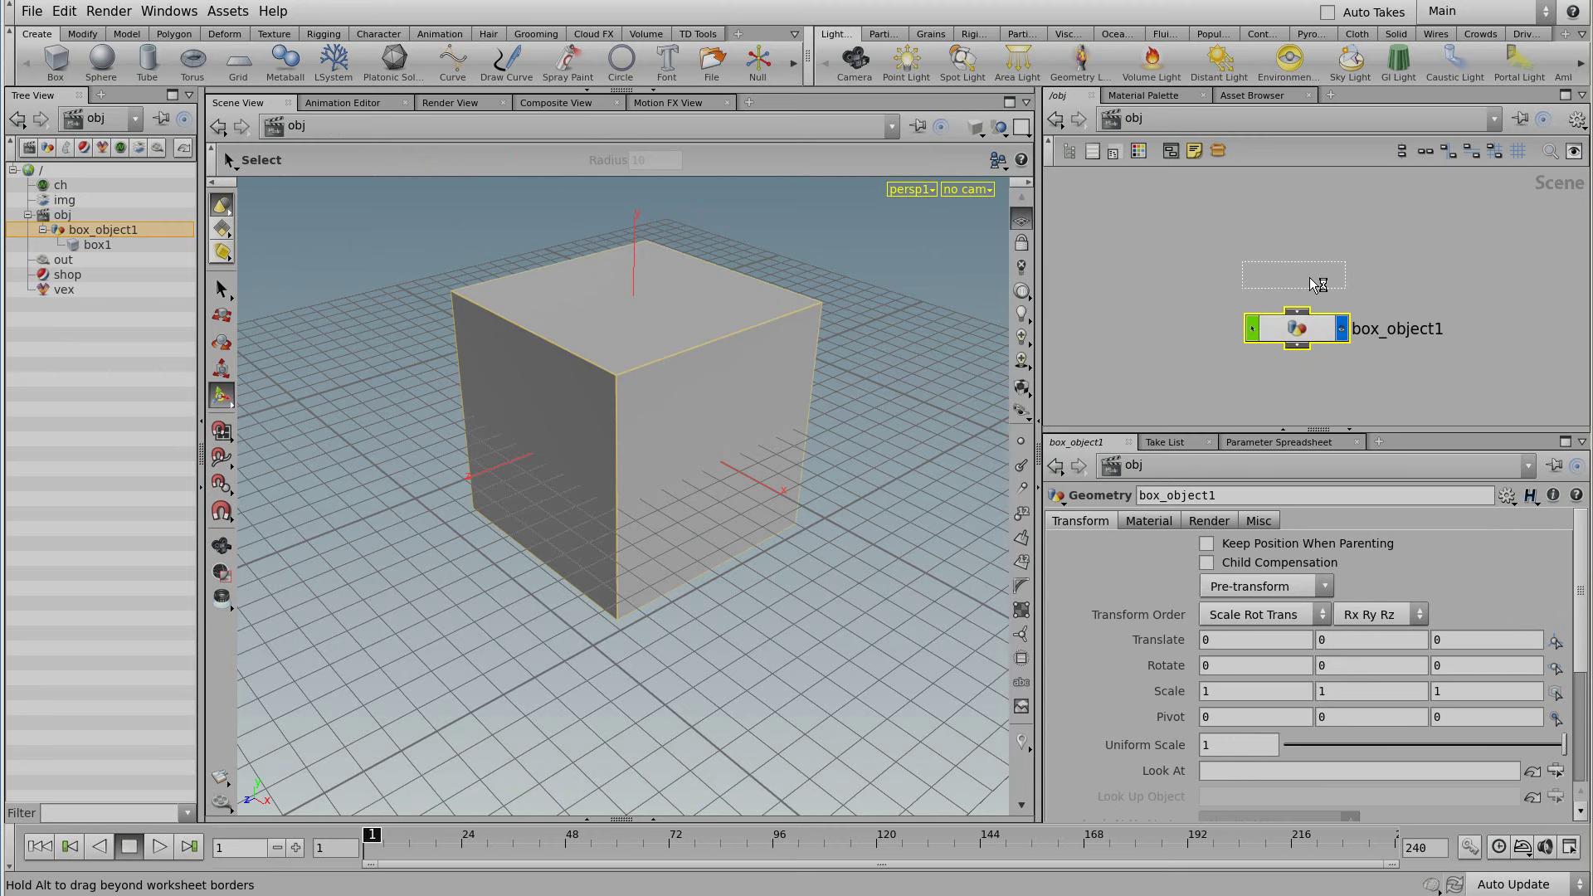
key(h)
scroll(1319, 284, down, 3)
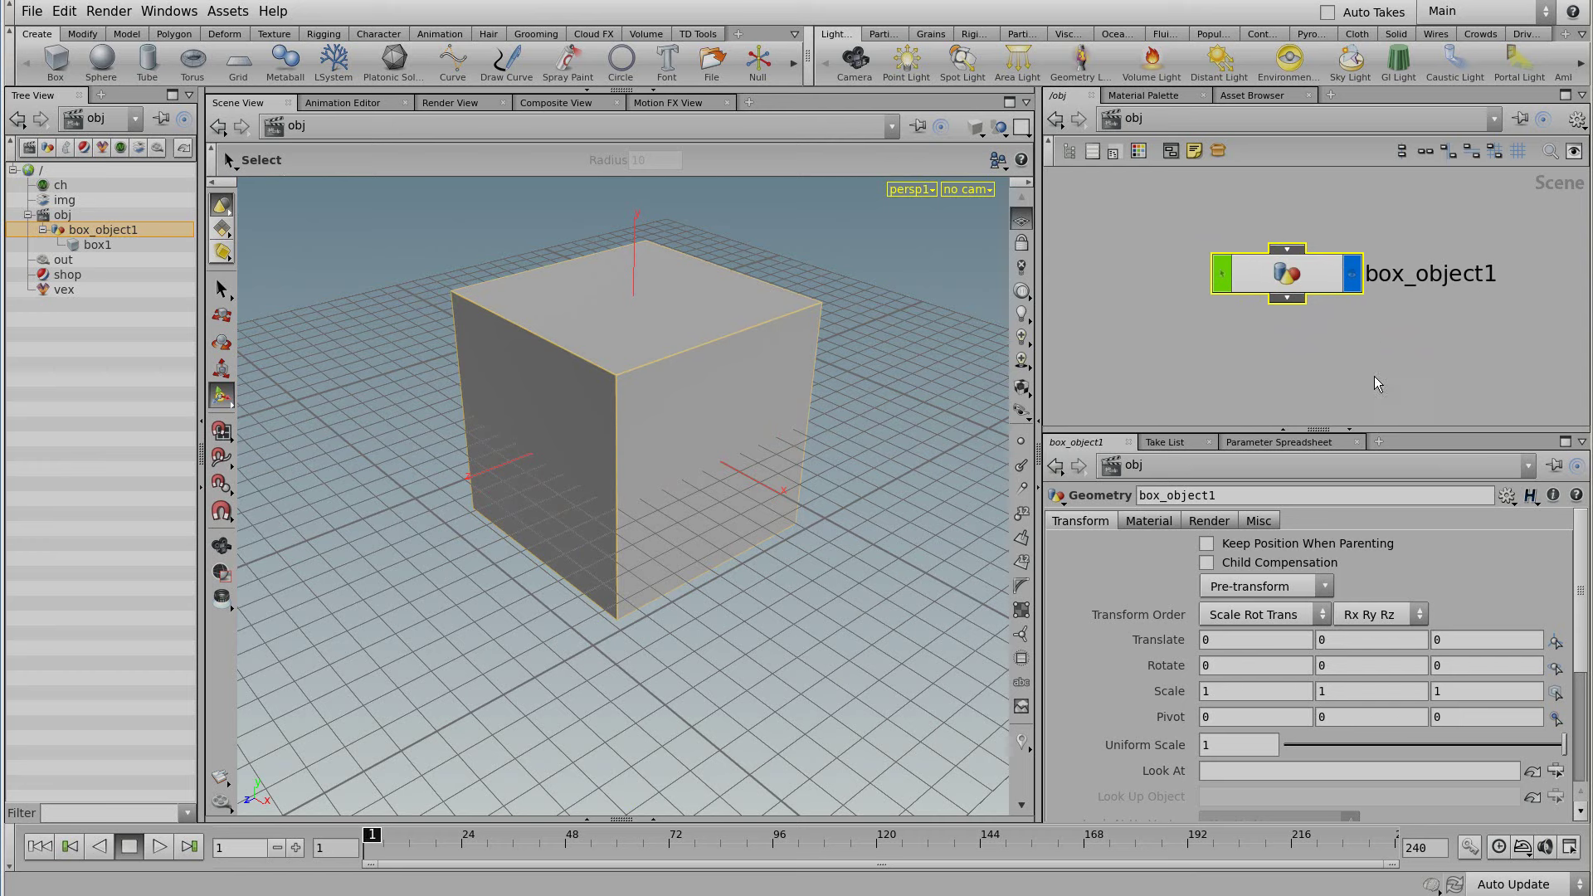
click(1353, 276)
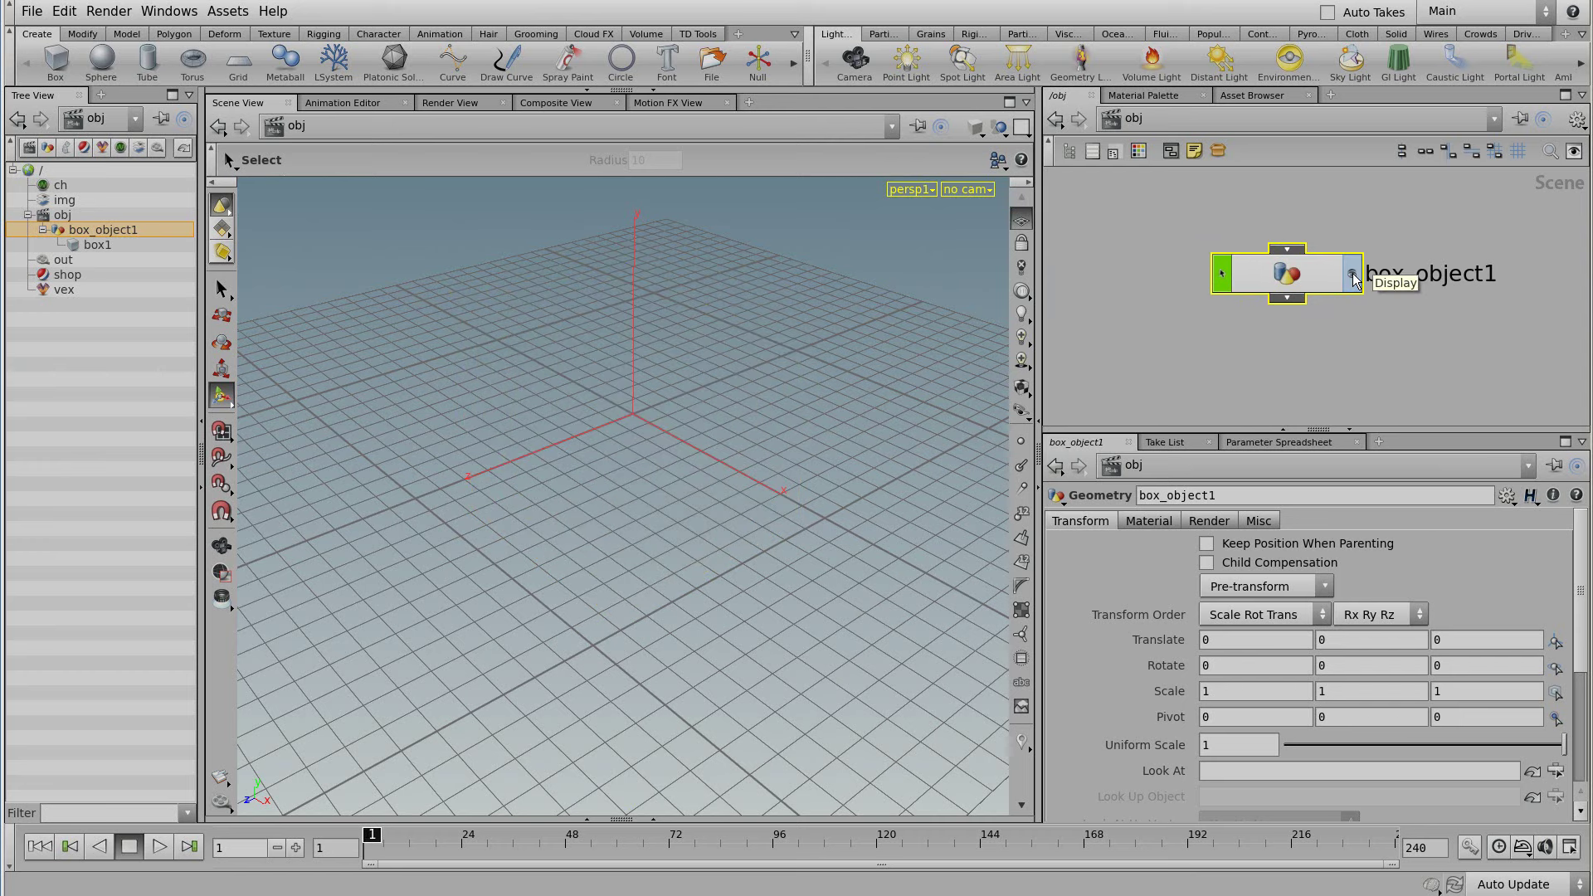
click(1352, 278)
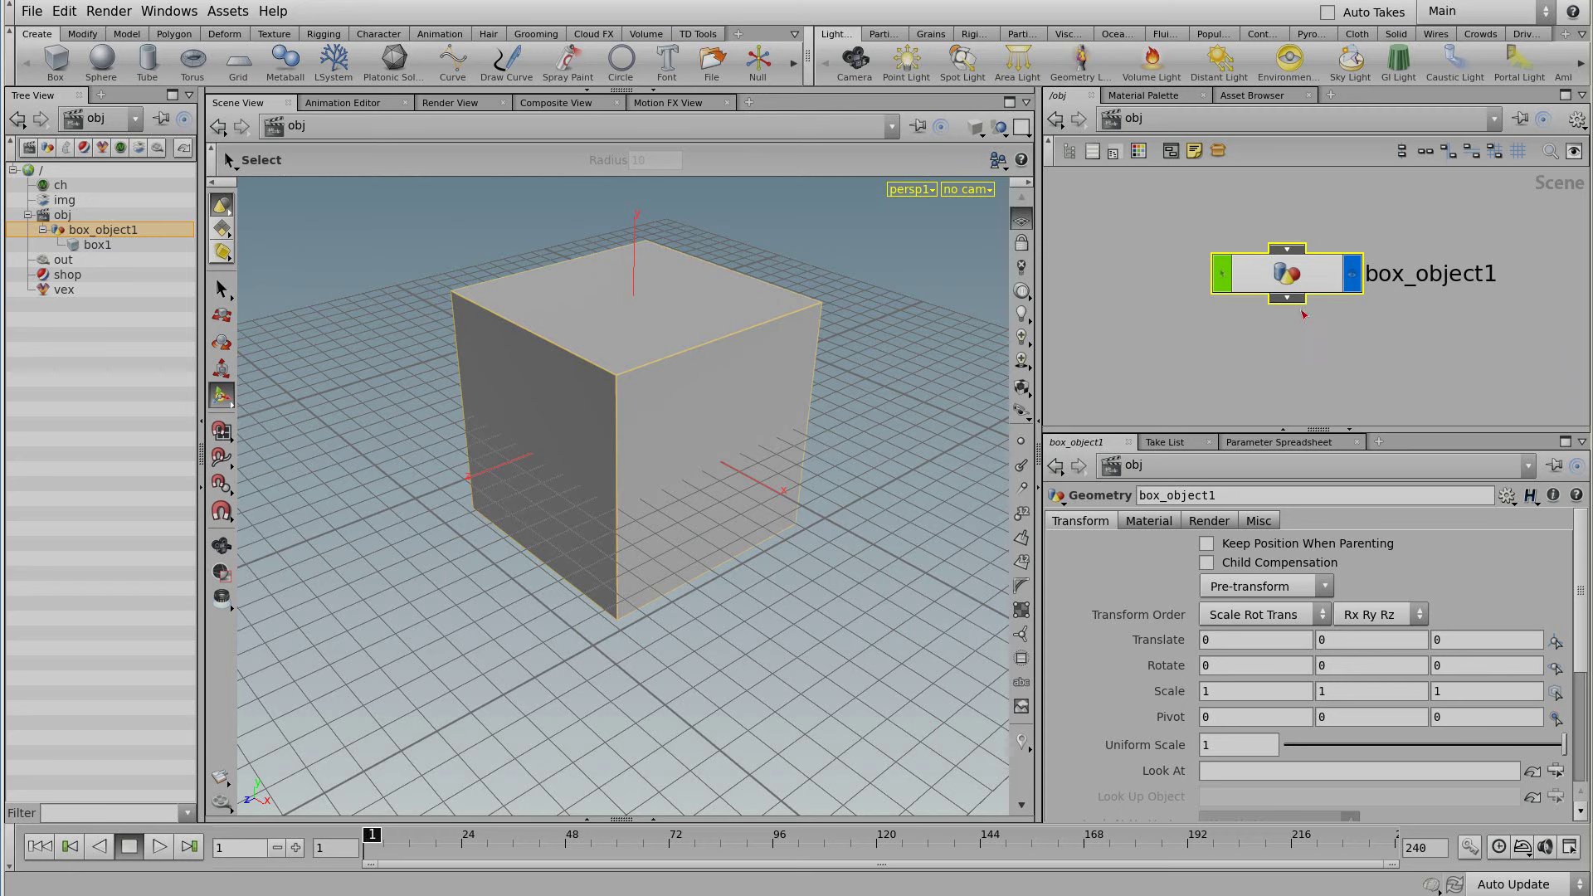
double_click(1296, 280)
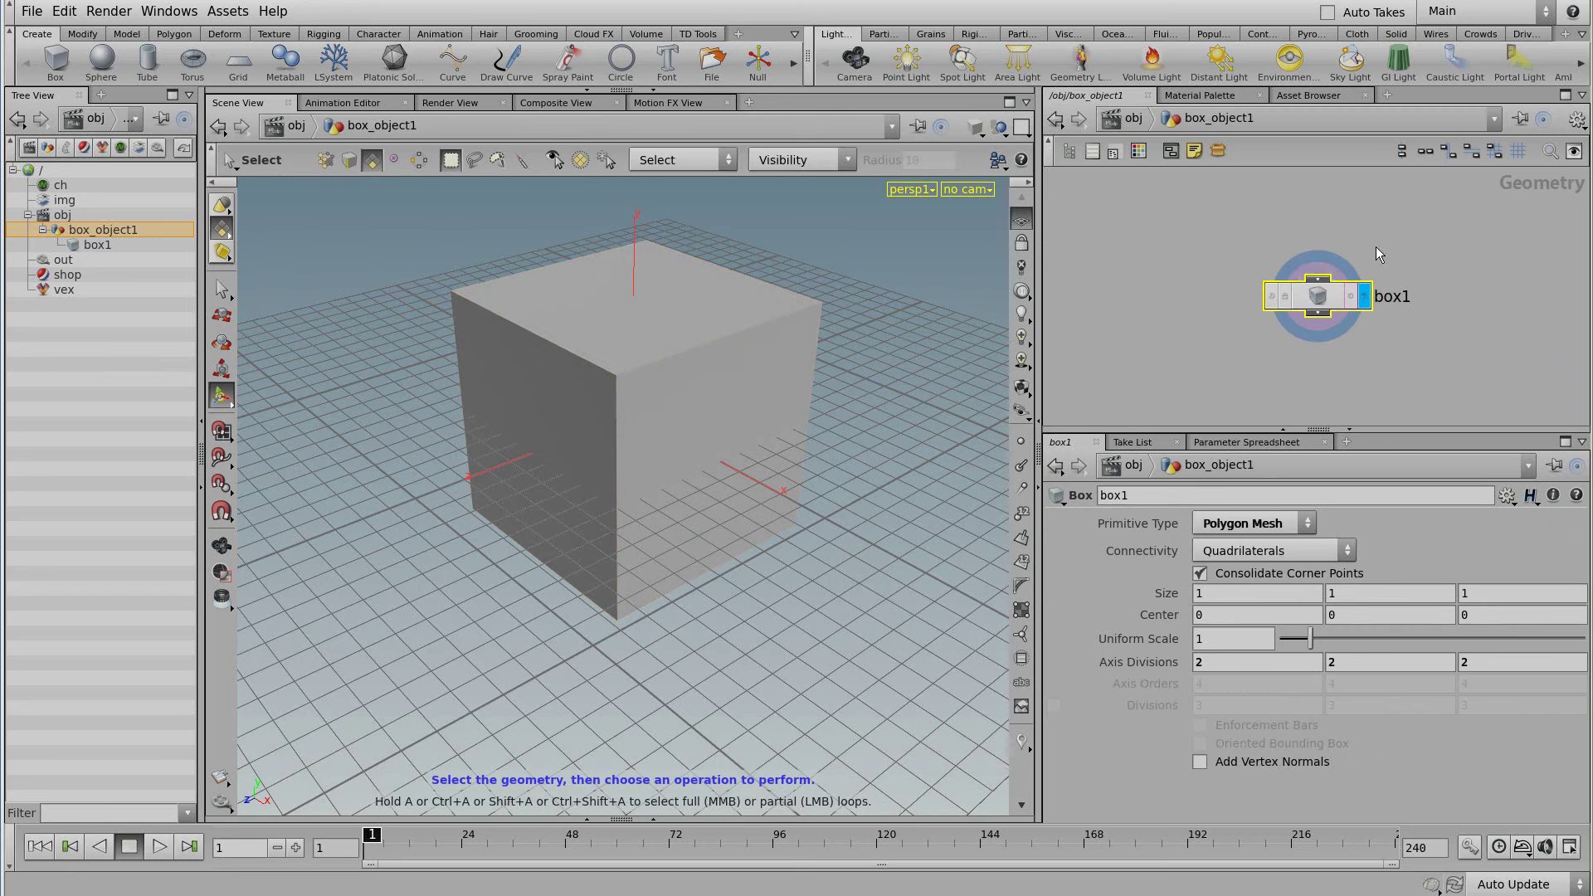
Step: Select box1 and ladder-adjust Size X, Uniform Scale (0.9, then 0.5) and Center Y 0.6
click(113, 247)
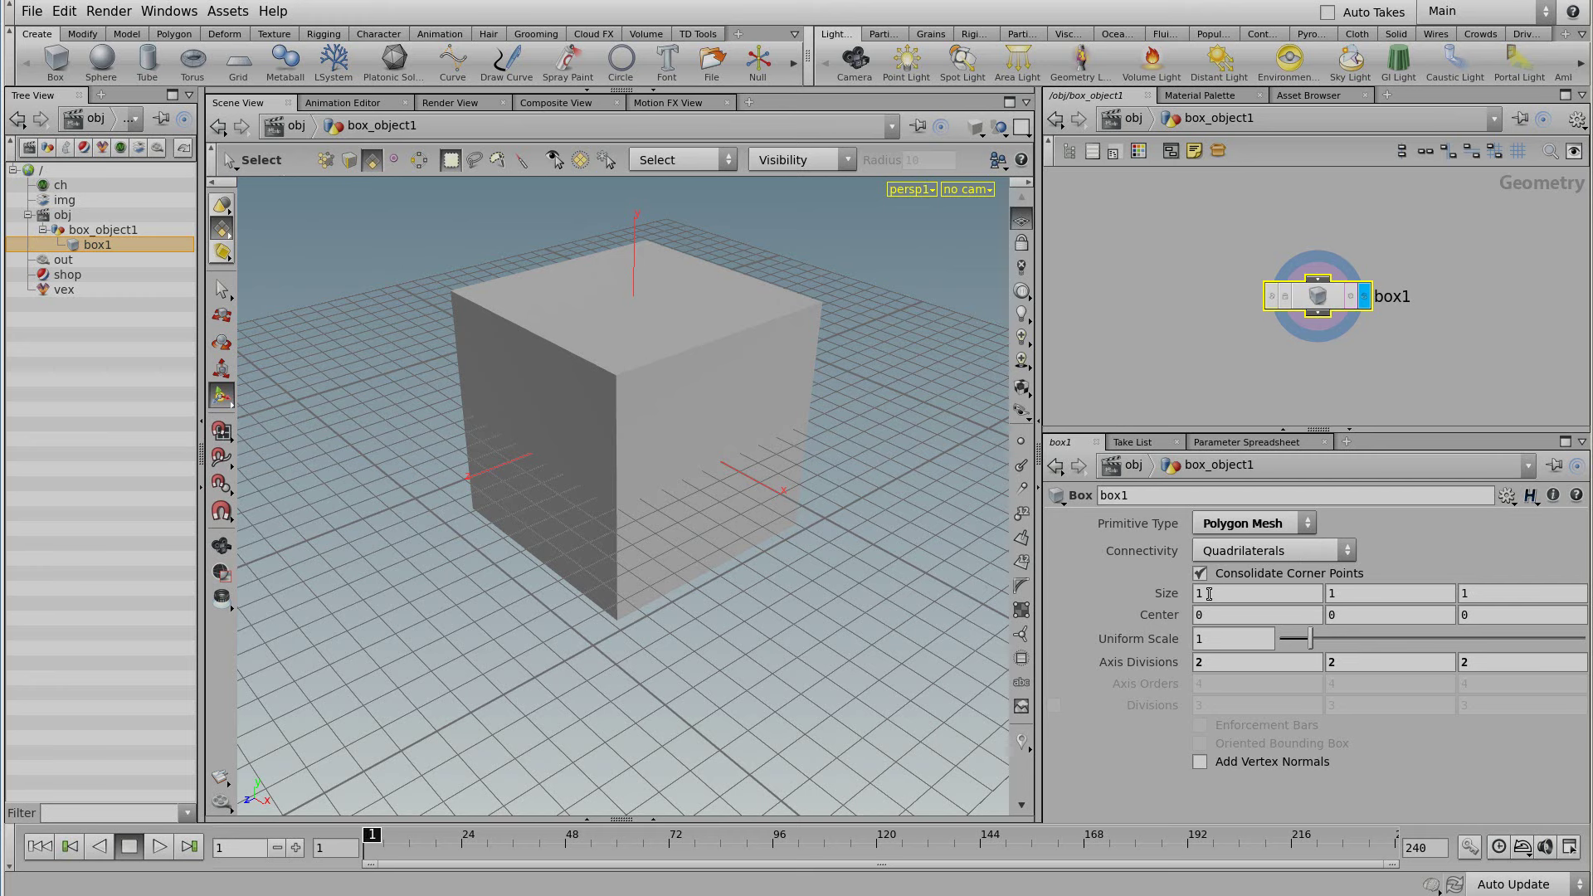
mouse_move(1209, 594)
middle_down()
mouse_move(1436, 574)
mouse_move(1412, 580)
middle_up()
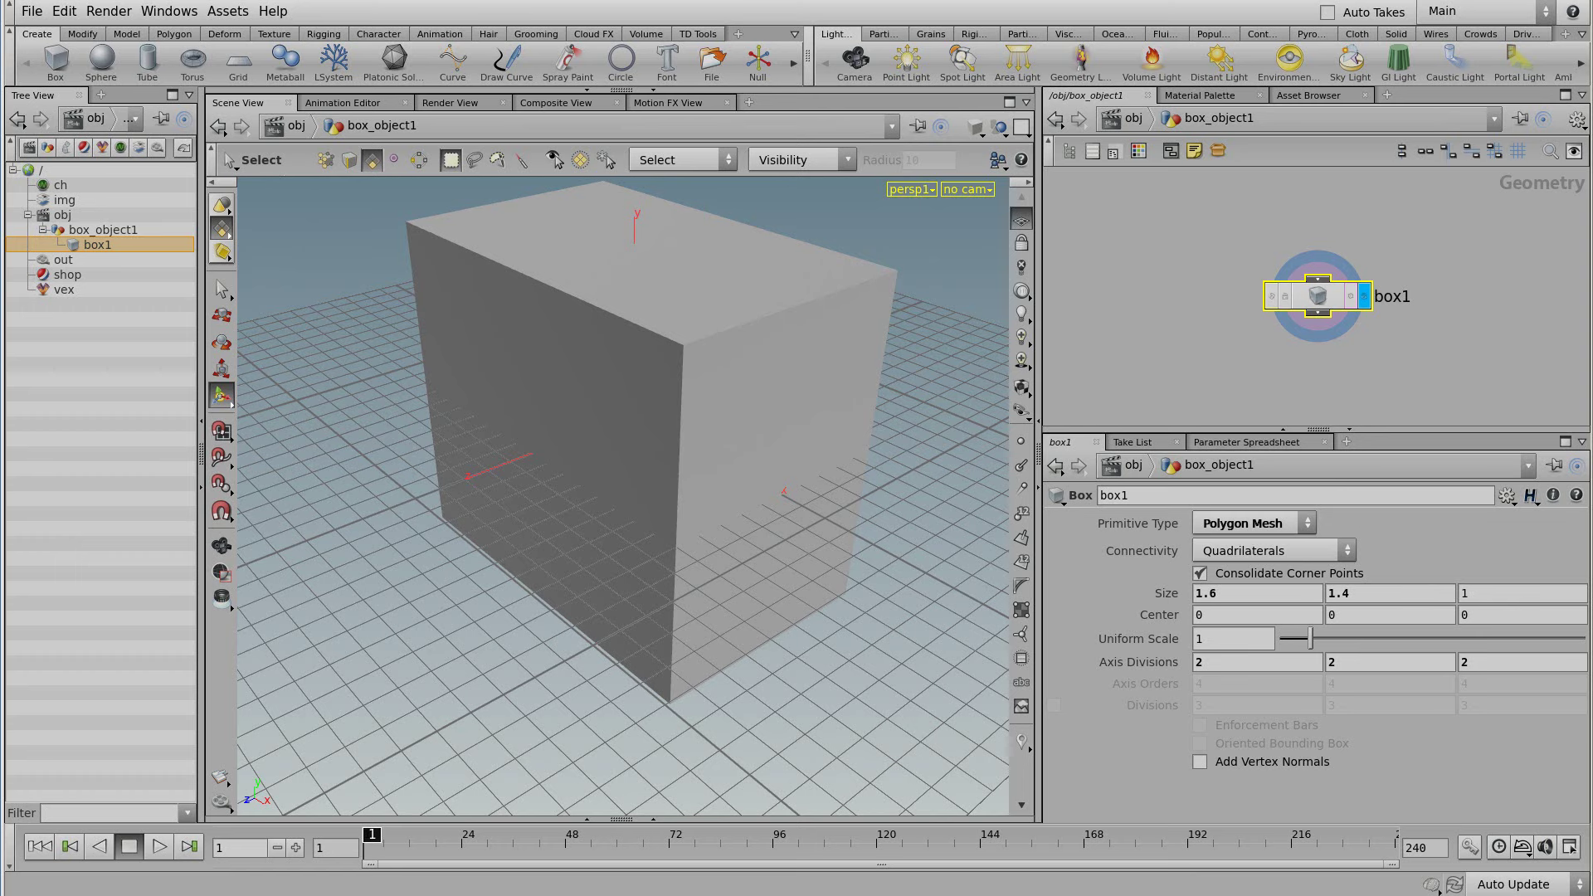
drag(1310, 638, 1300, 638)
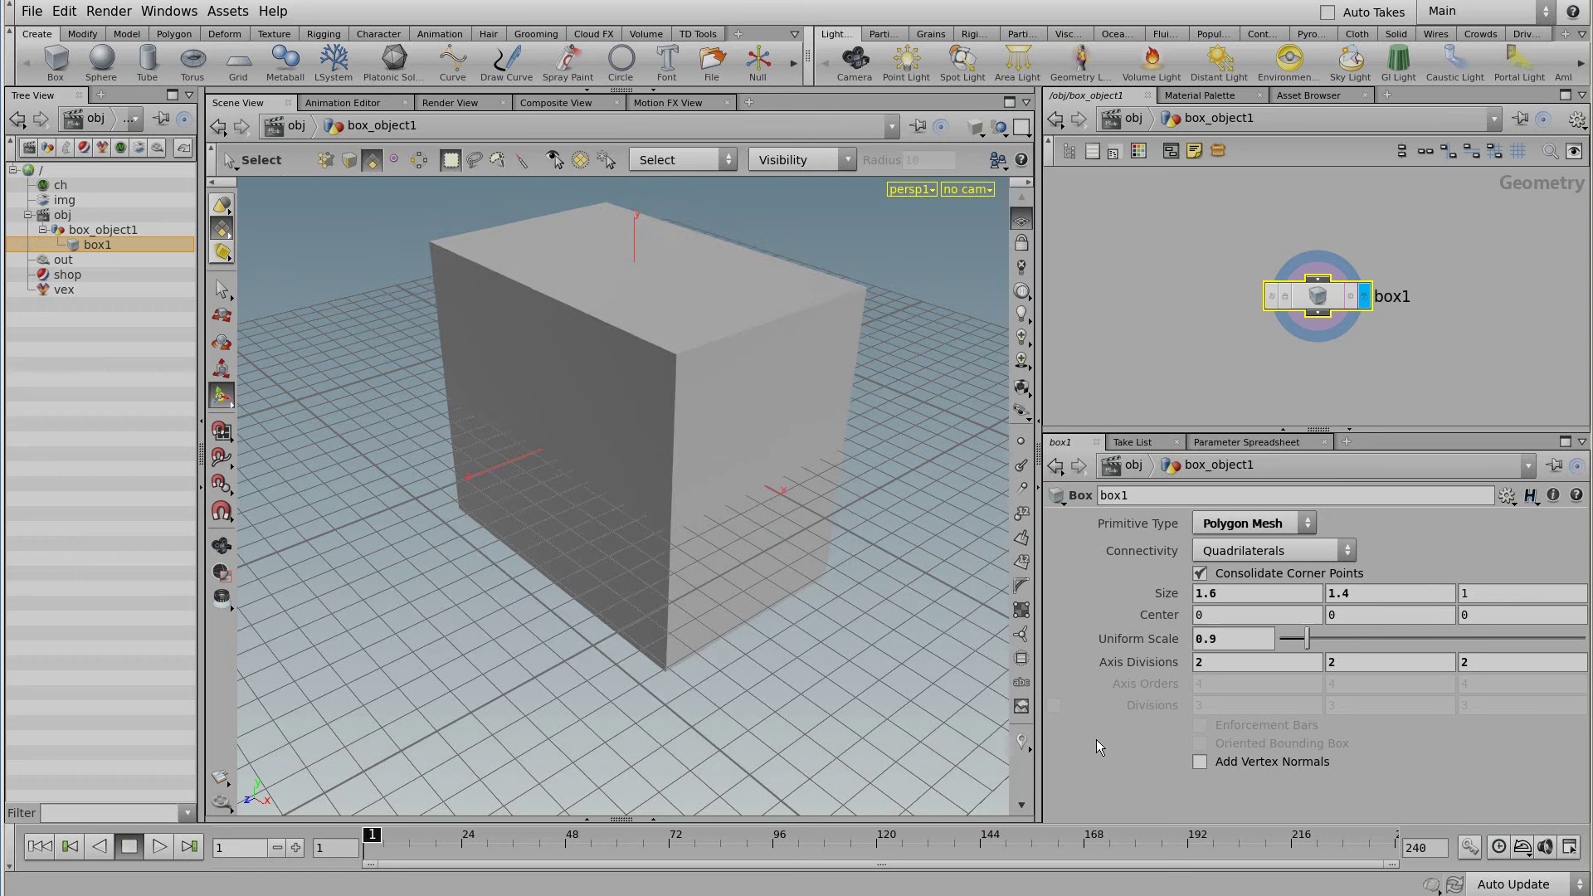
middle_click(1223, 640)
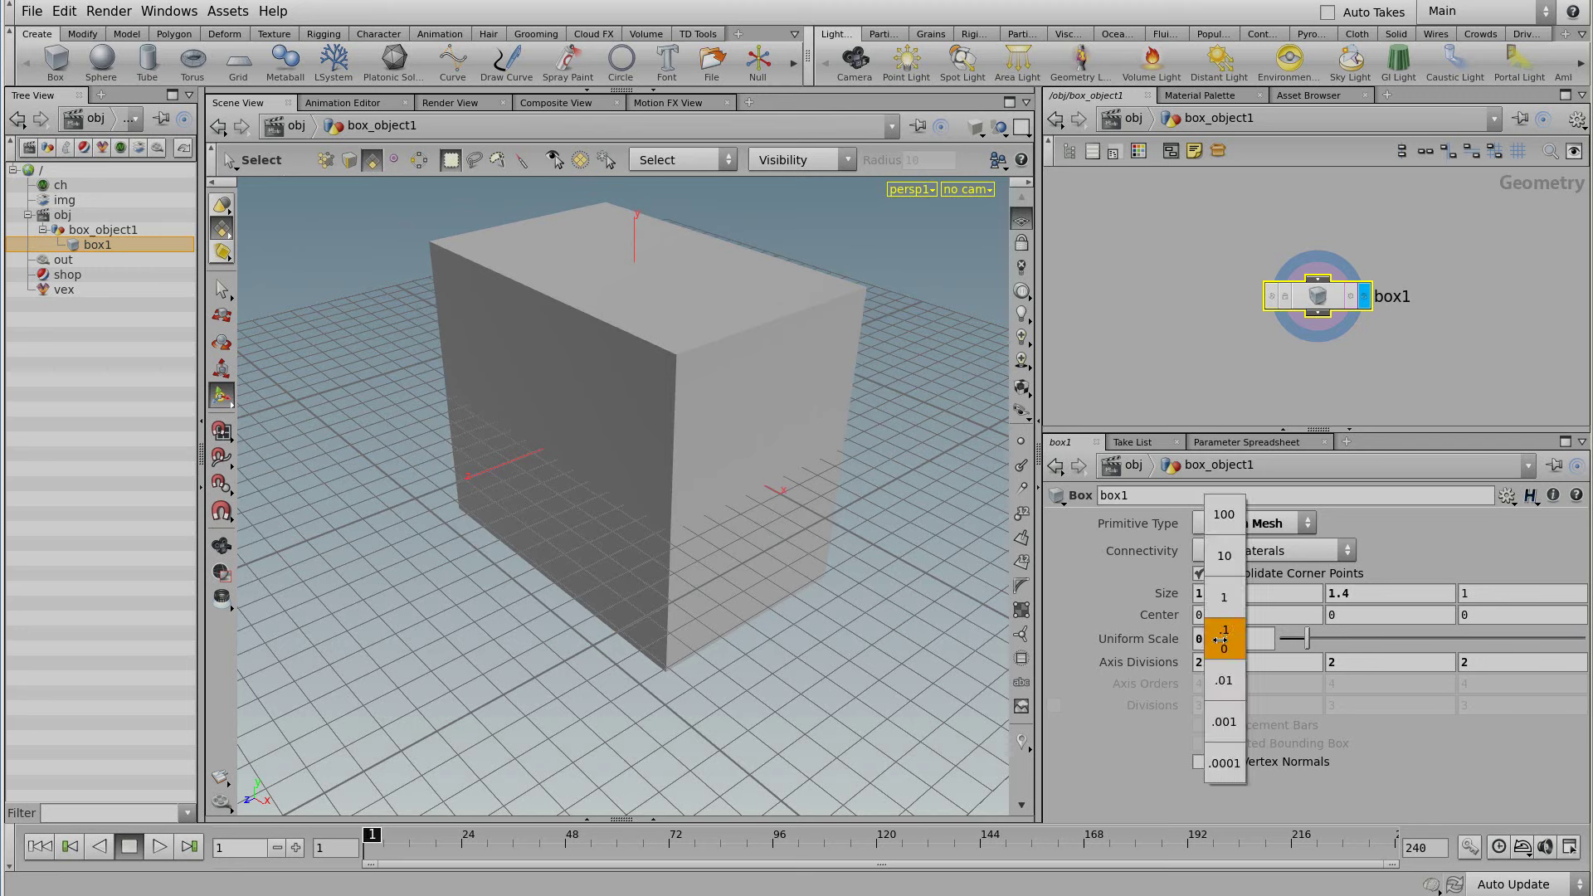
middle_drag(1225, 640, 1148, 664)
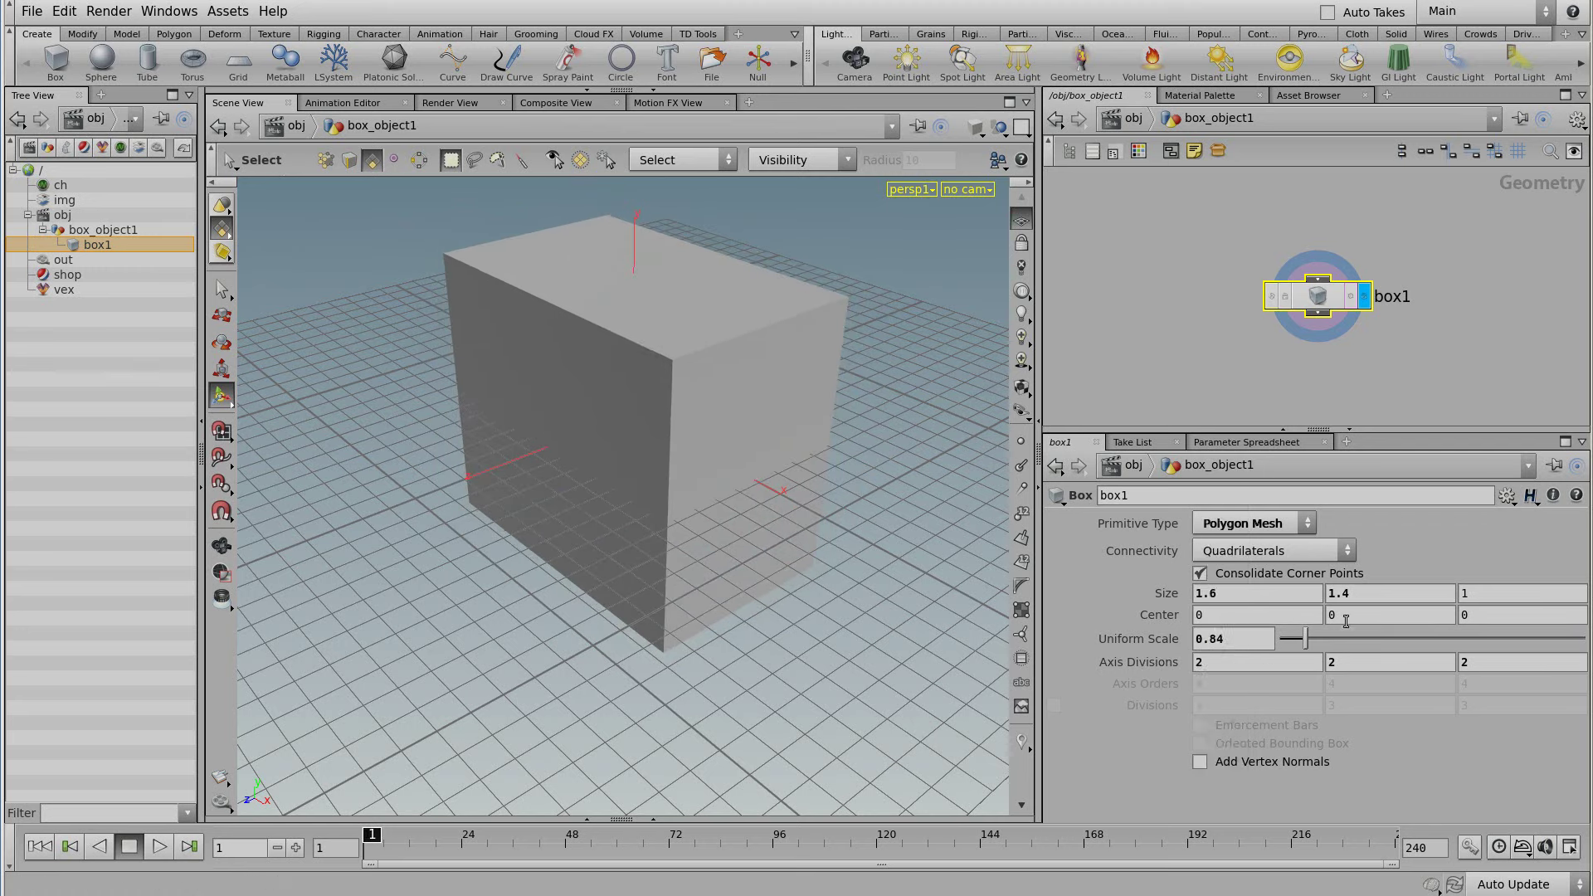
mouse_move(1350, 618)
middle_down()
mouse_move(1437, 616)
mouse_move(1347, 668)
middle_up()
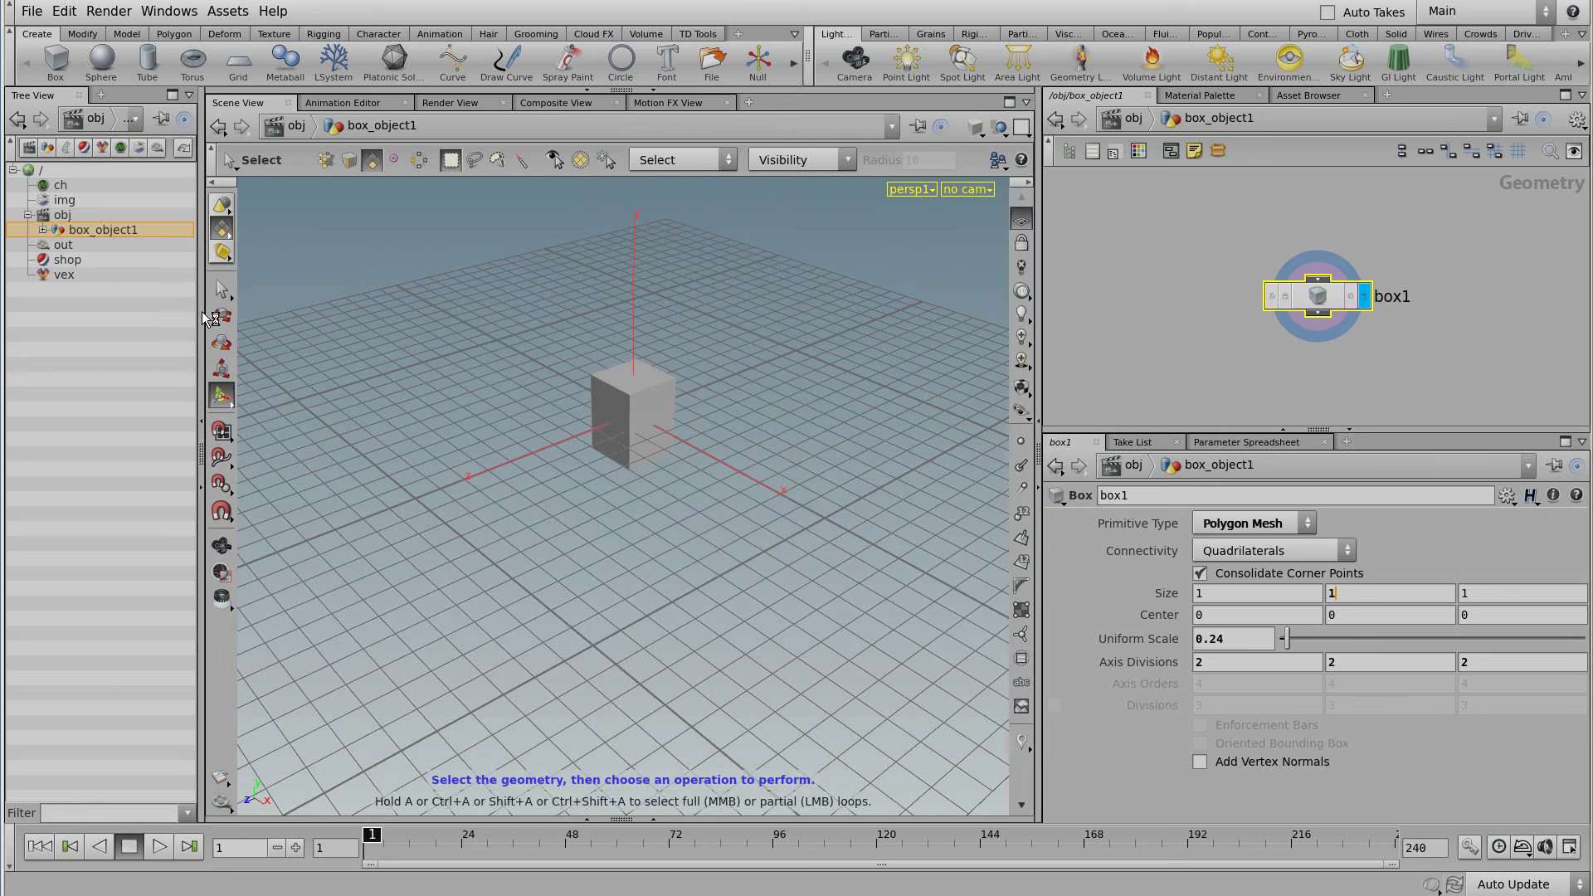
Step: Select box_object1 in the Tree View to show its transform parameters
click(41, 230)
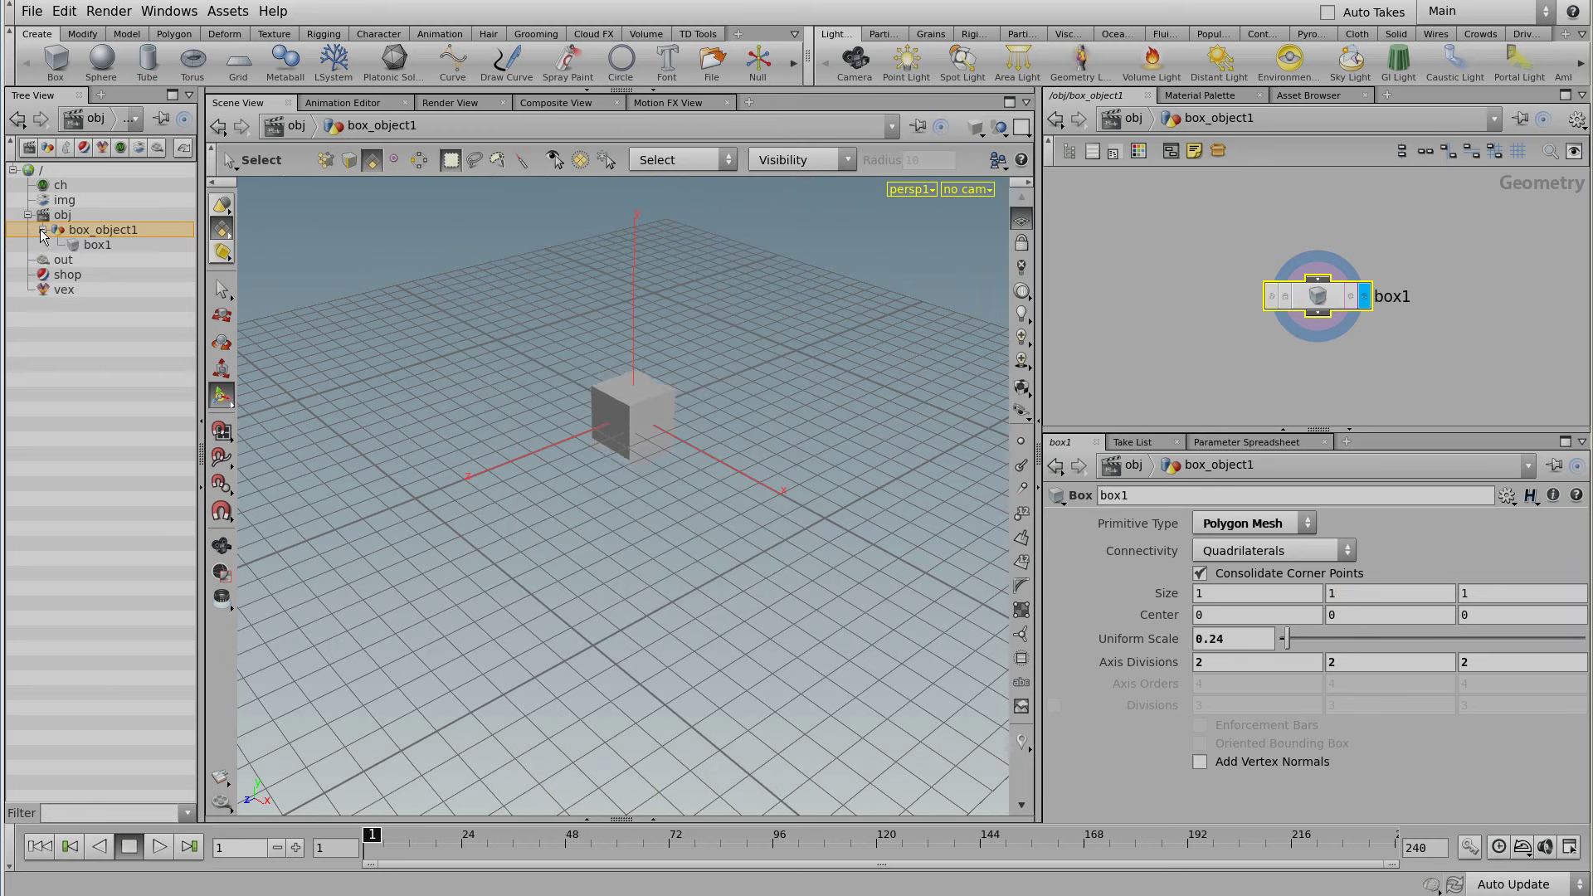
double_click(101, 229)
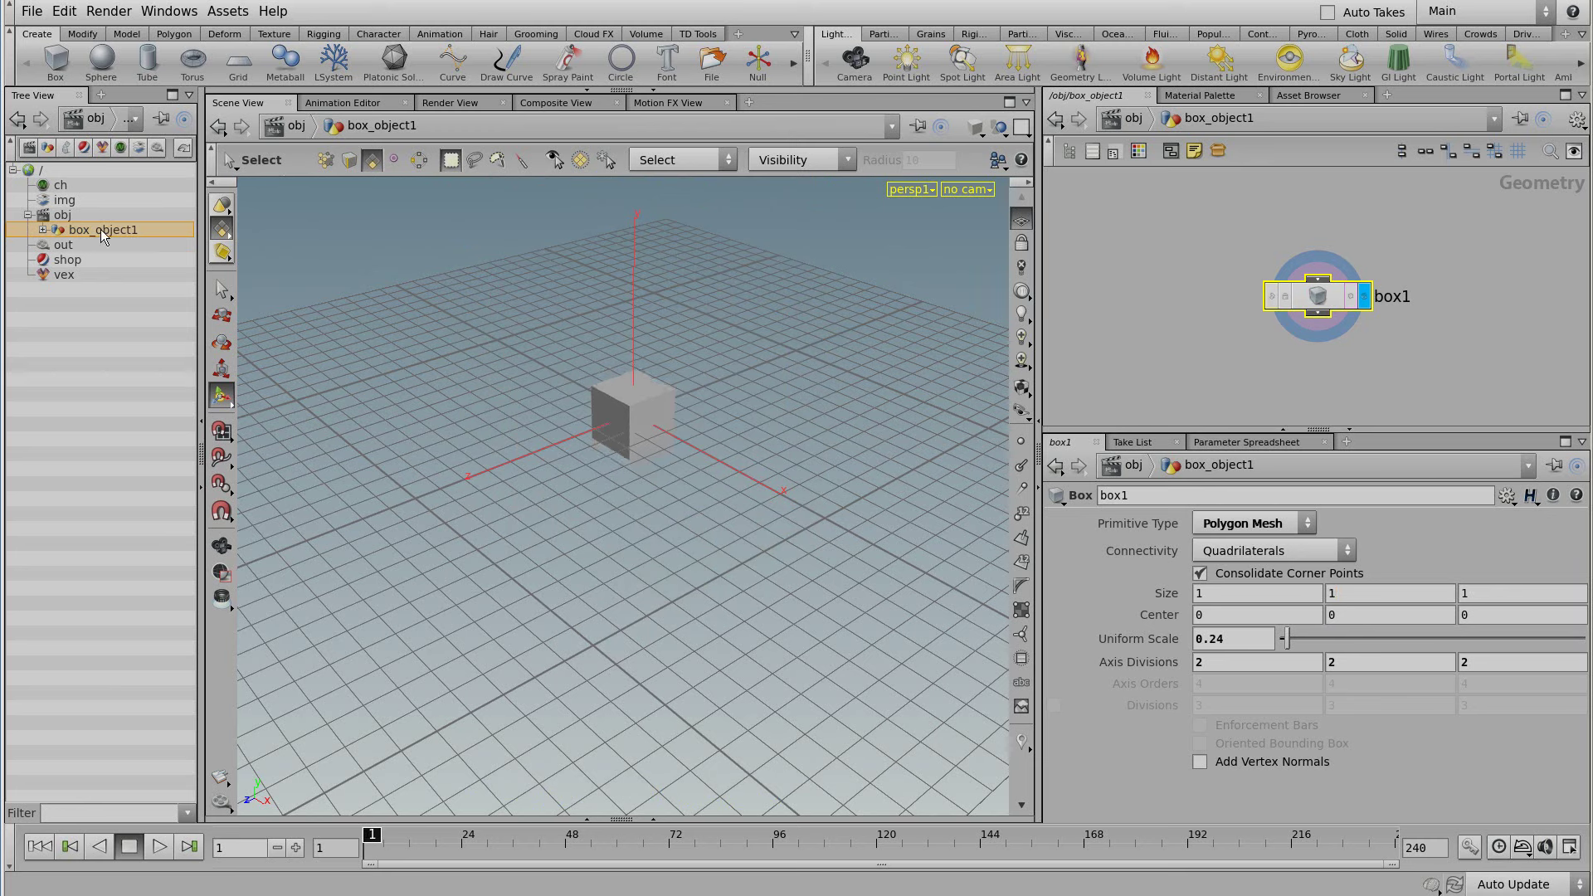
double_click(142, 230)
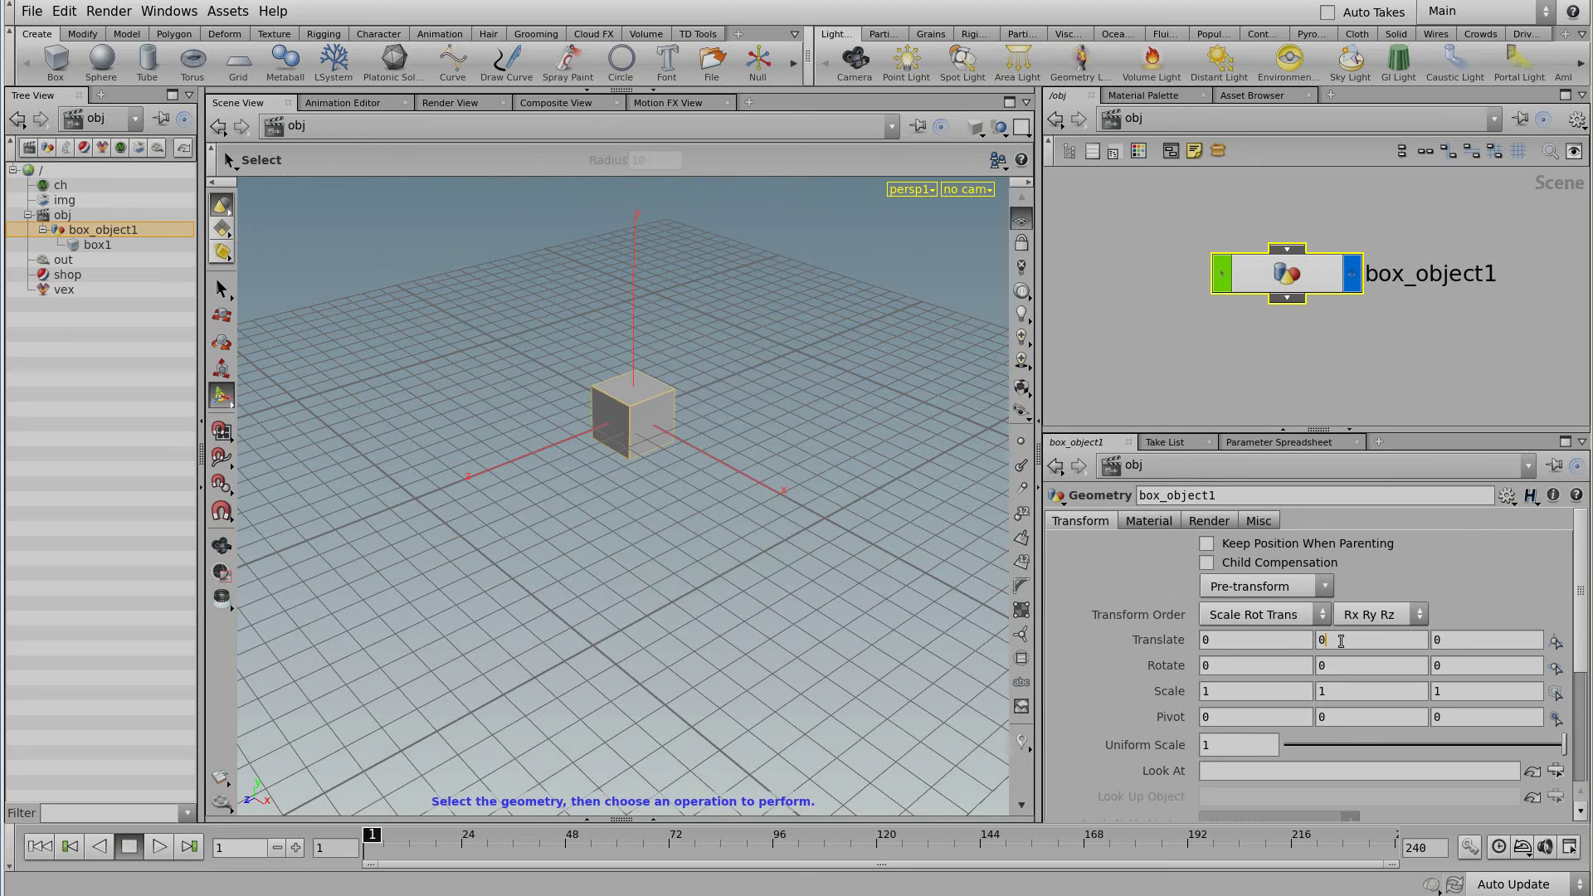
Step: Ladder-drag box_object1's Translate Y up and Rotate Y by about 10, with a trial X rotation
middle_drag(1348, 640, 1434, 640)
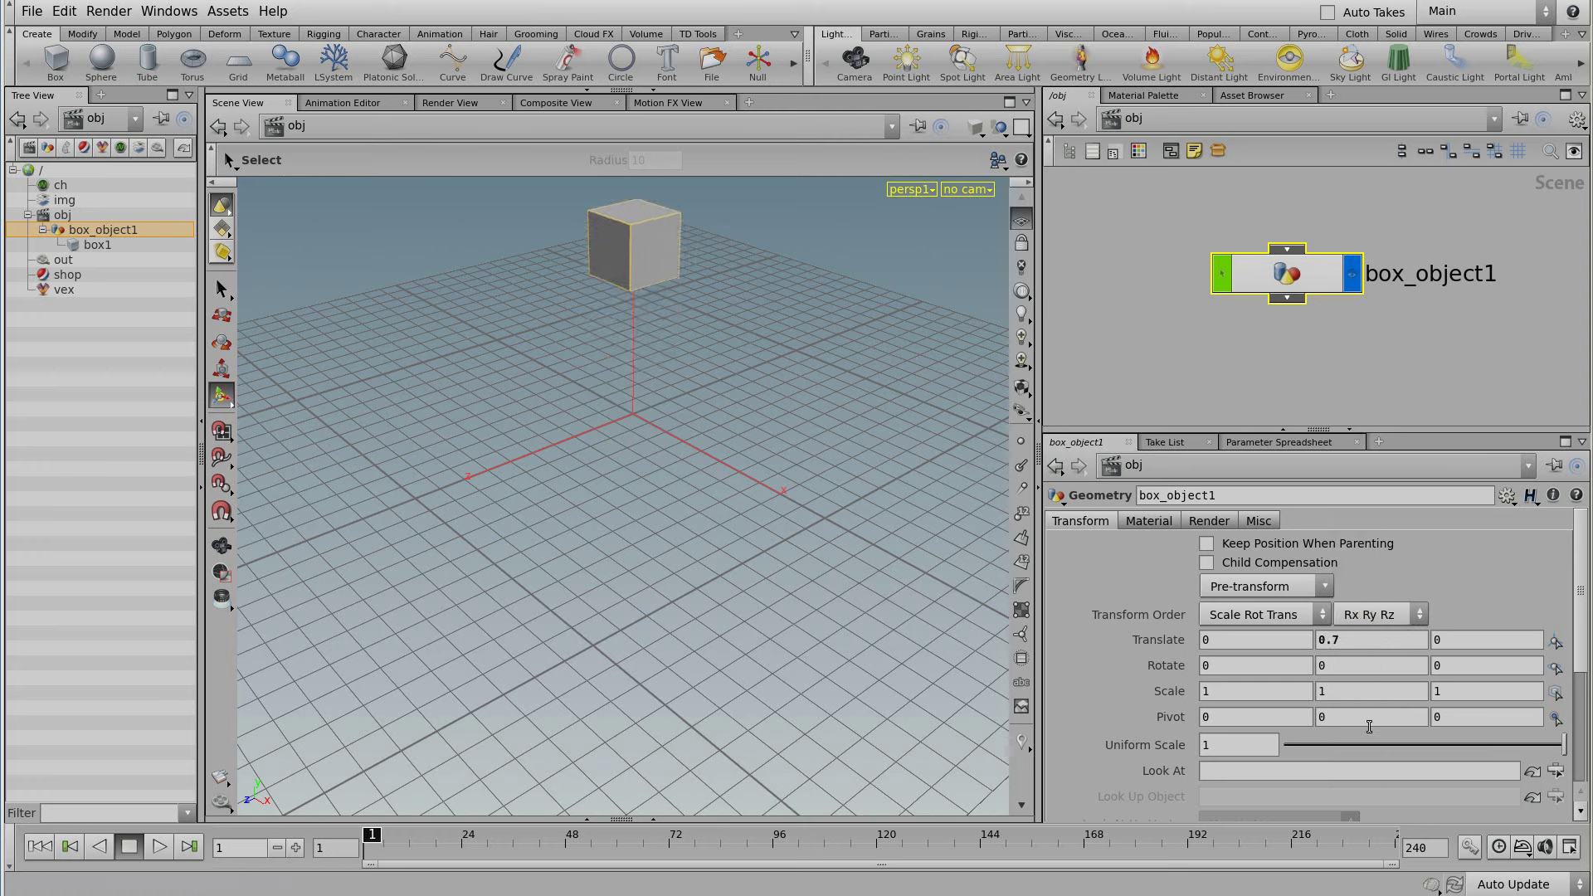
mouse_move(1335, 665)
middle_down()
mouse_move(1435, 664)
mouse_move(1280, 641)
middle_up()
middle_drag(1345, 666, 1345, 574)
mouse_move(1339, 667)
middle_down()
mouse_move(1348, 586)
mouse_move(1082, 749)
middle_up()
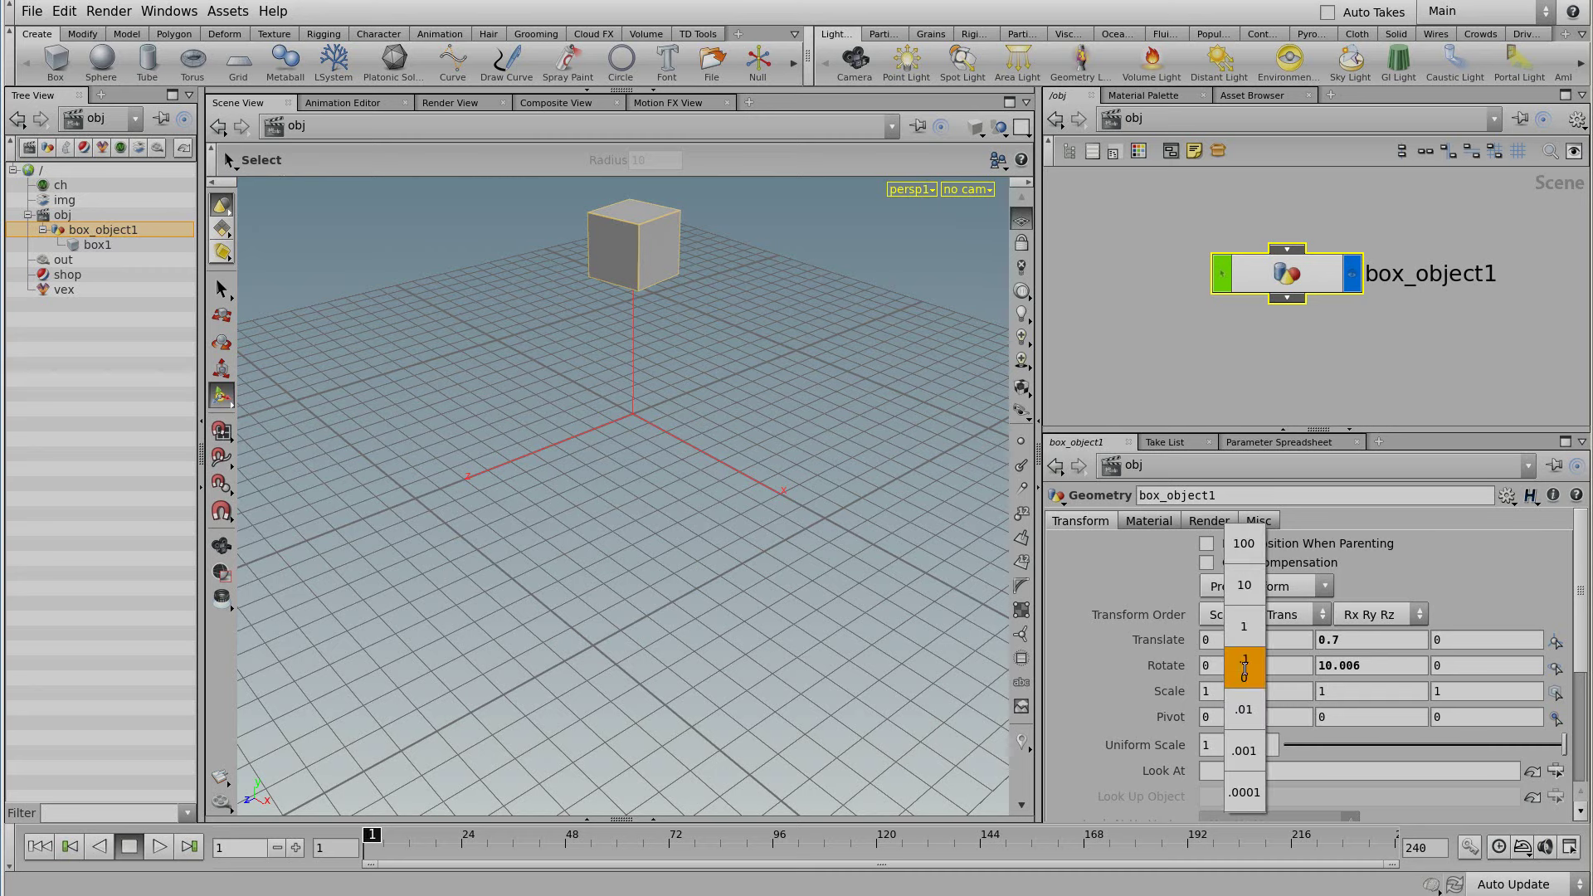
middle_drag(1245, 666, 1260, 596)
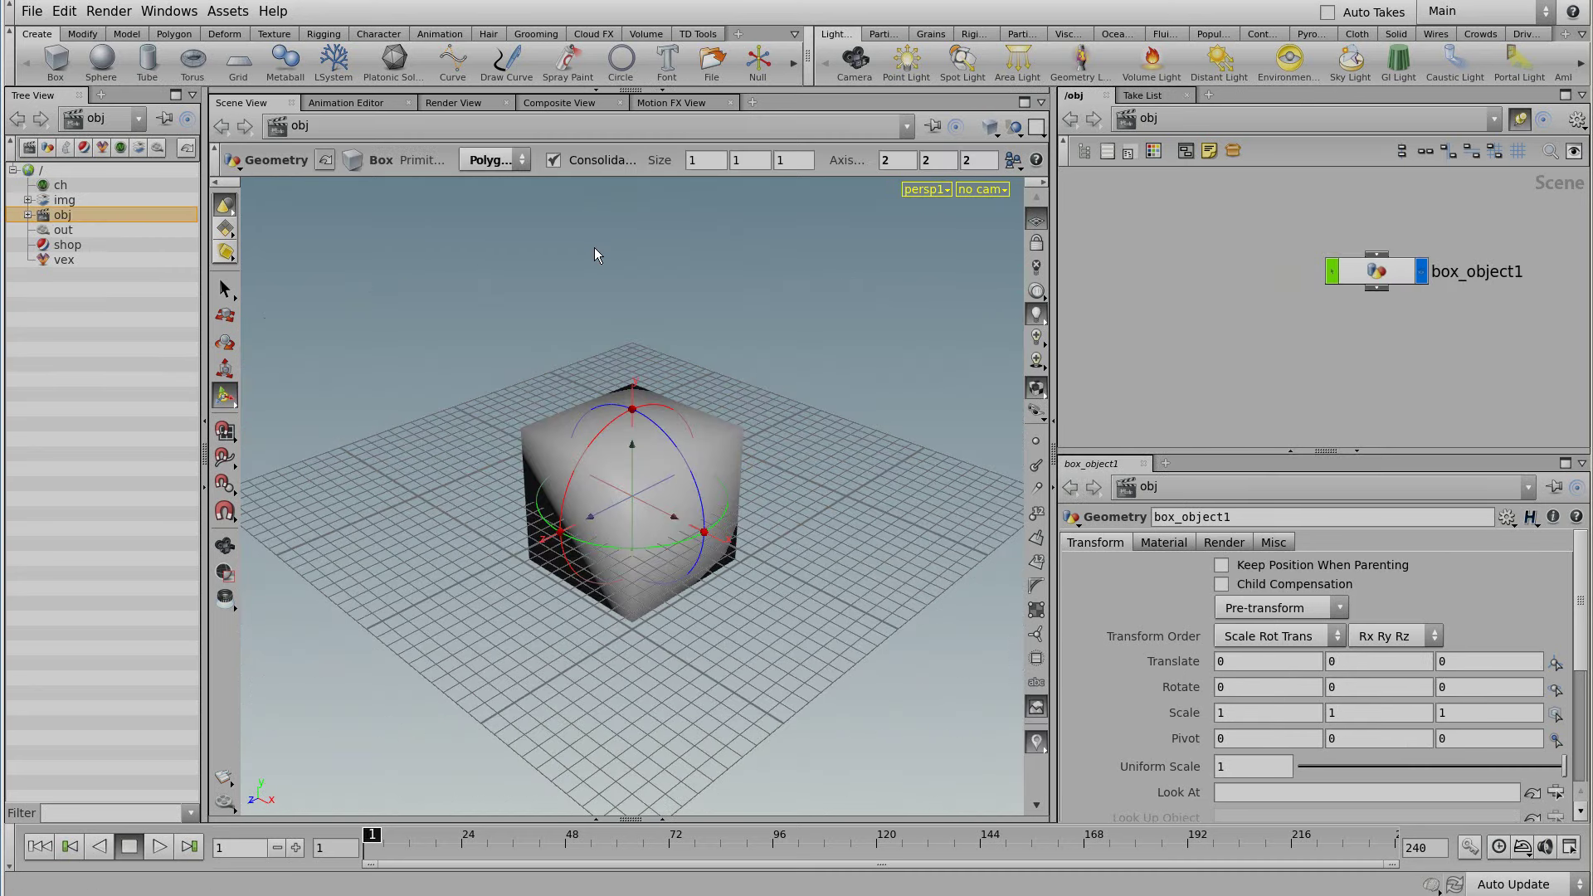
click(184, 15)
mouse_move(187, 33)
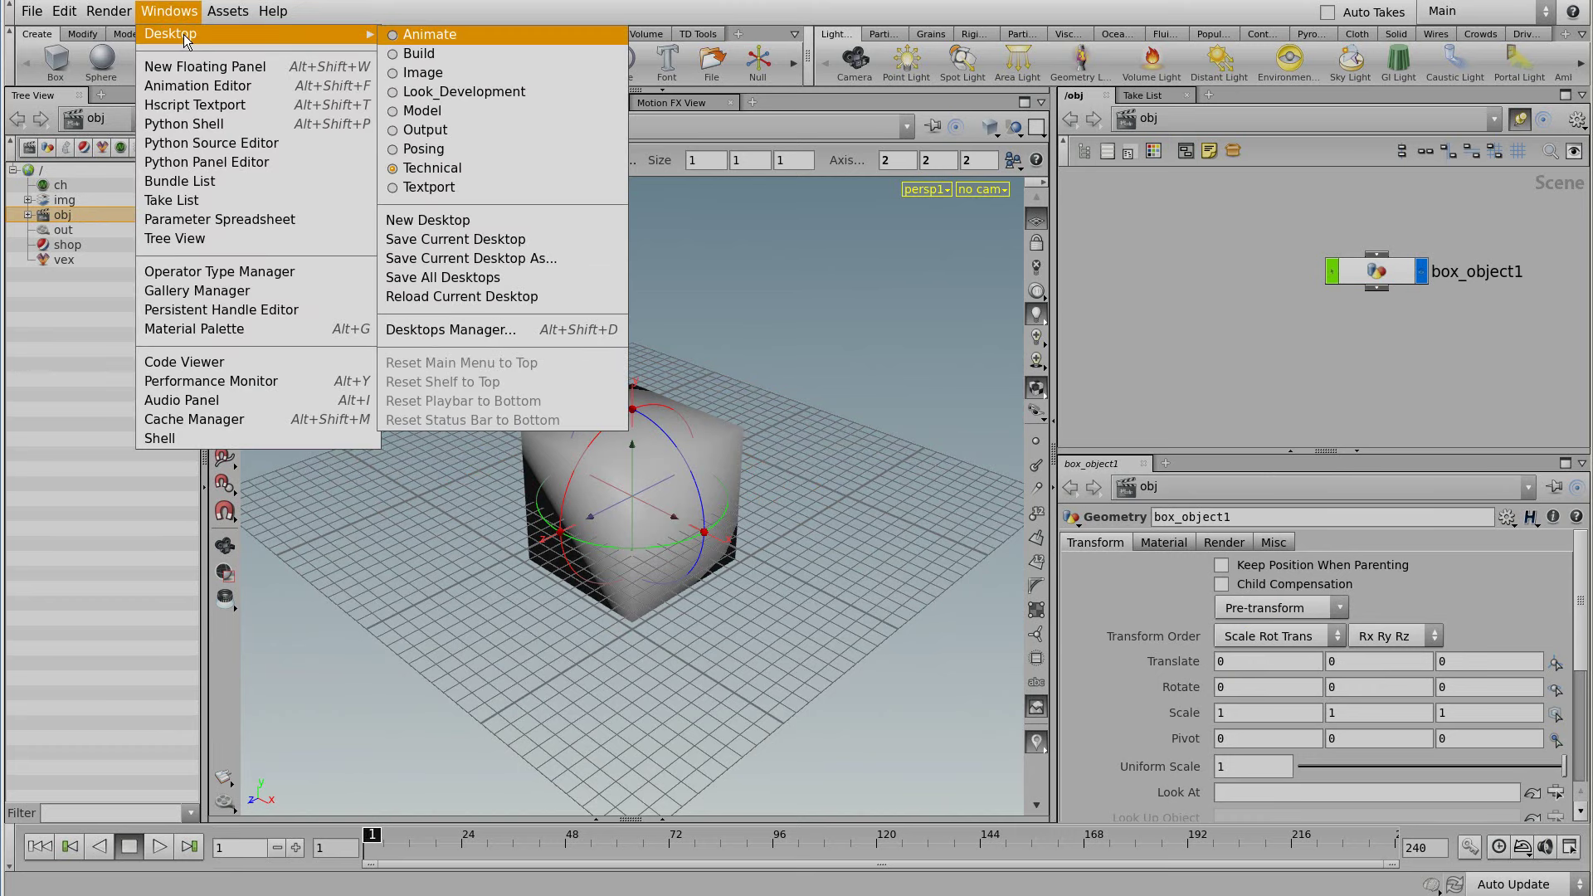
click(411, 52)
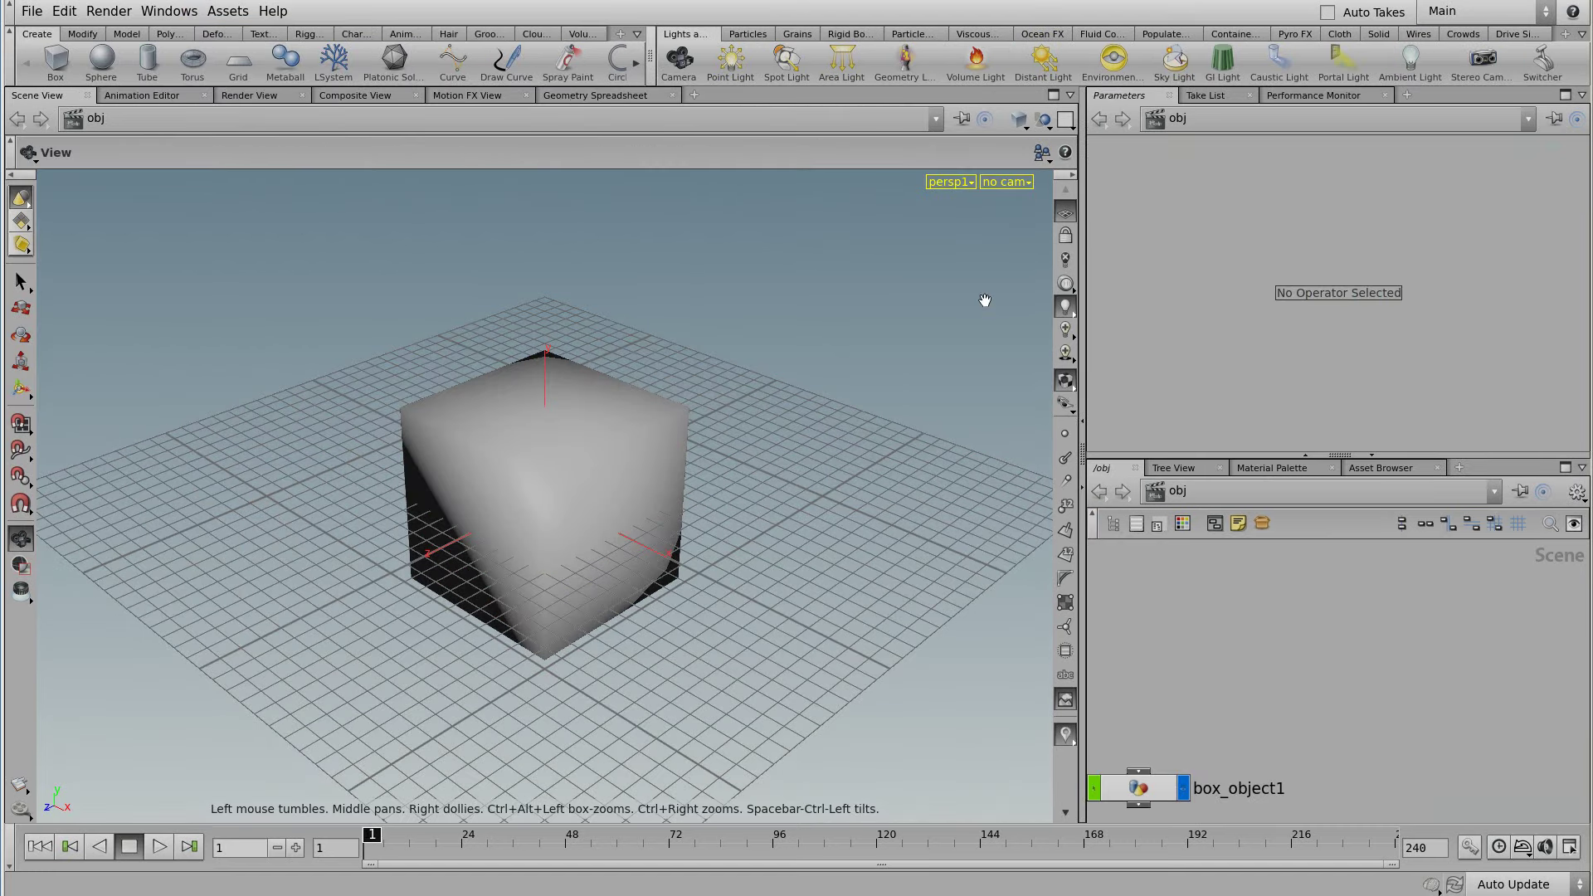
click(179, 15)
mouse_move(174, 34)
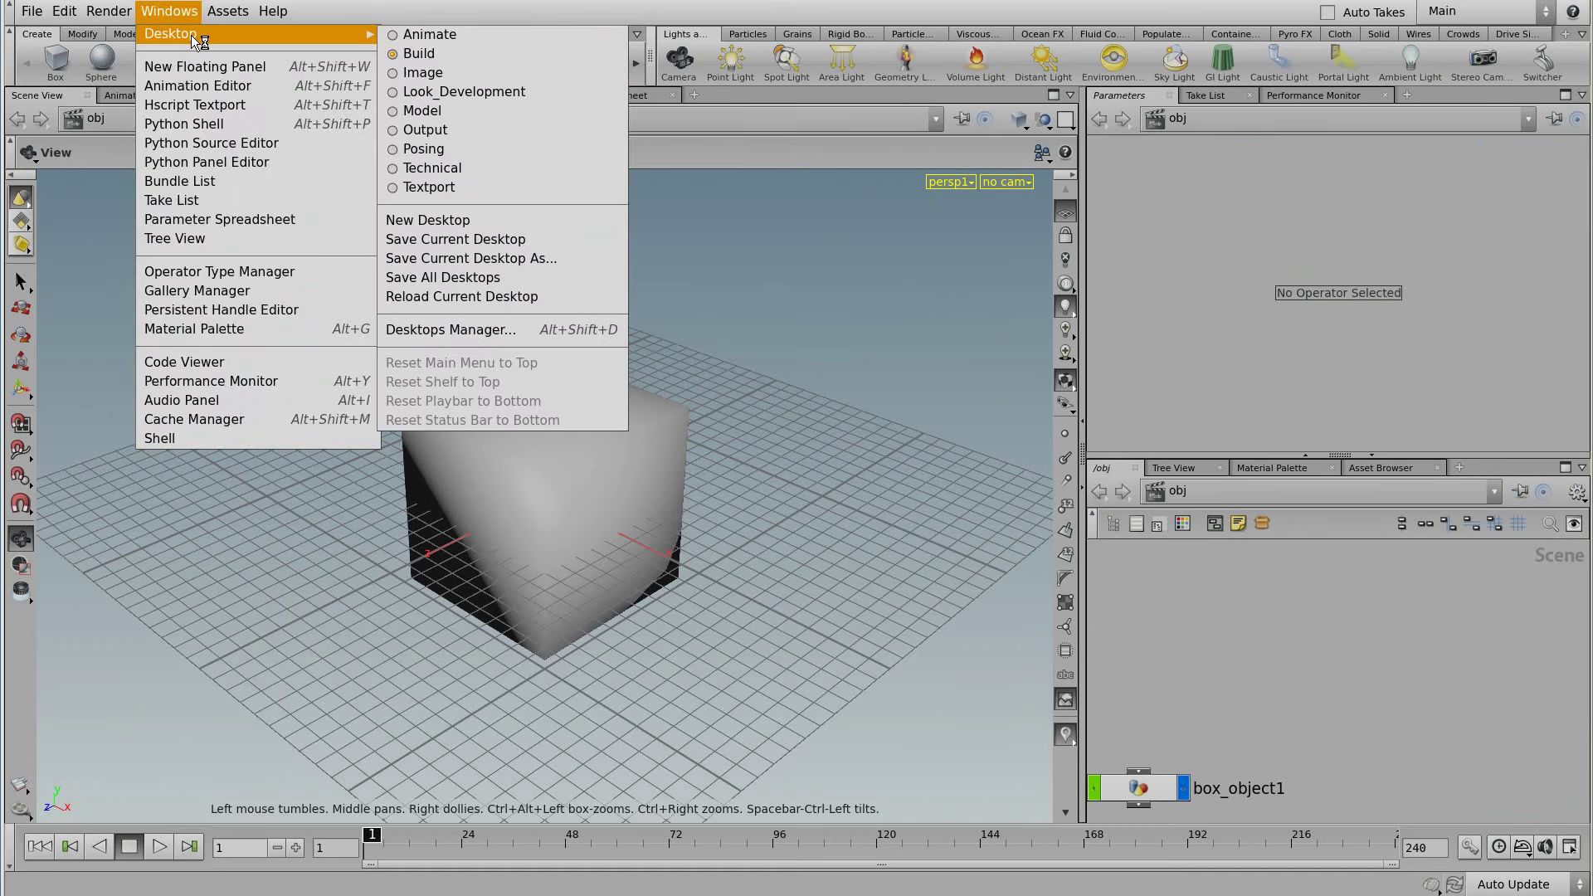
click(428, 37)
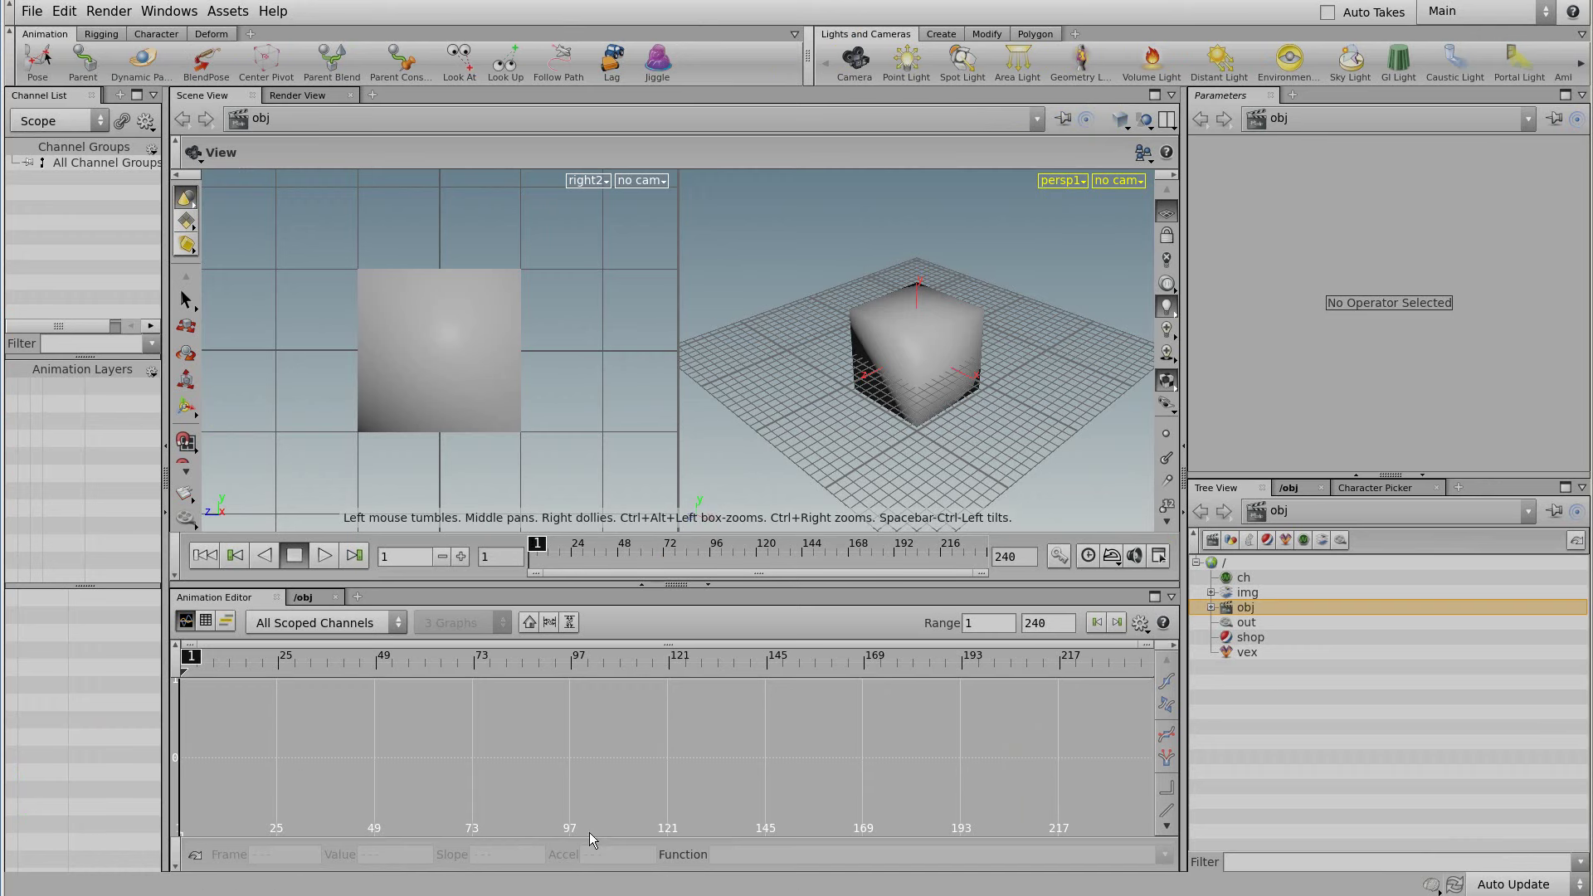
click(177, 13)
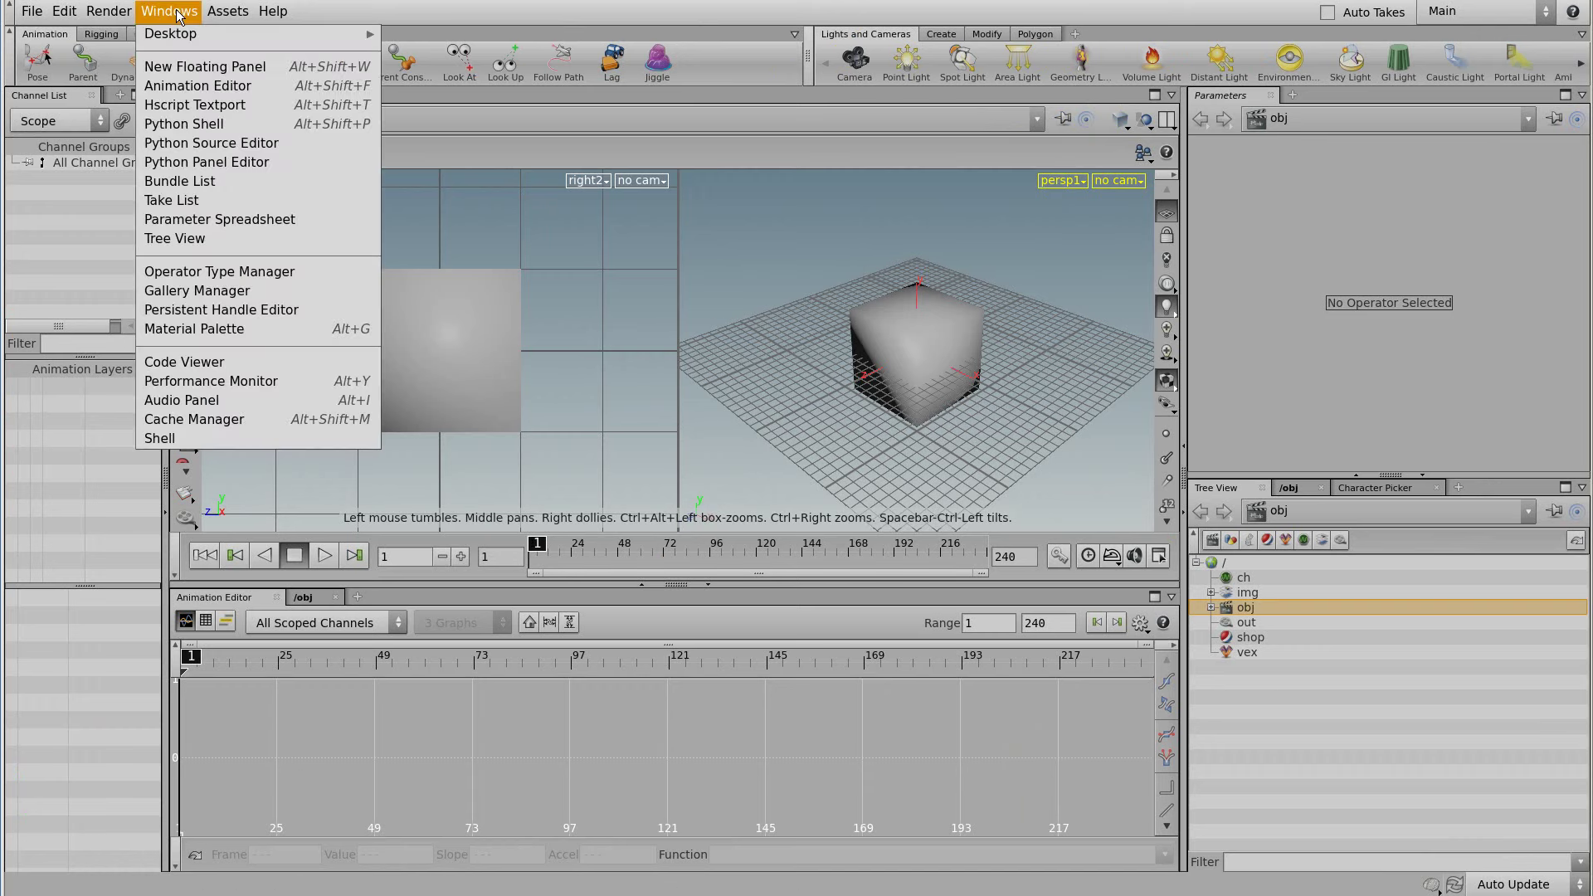
mouse_move(255, 33)
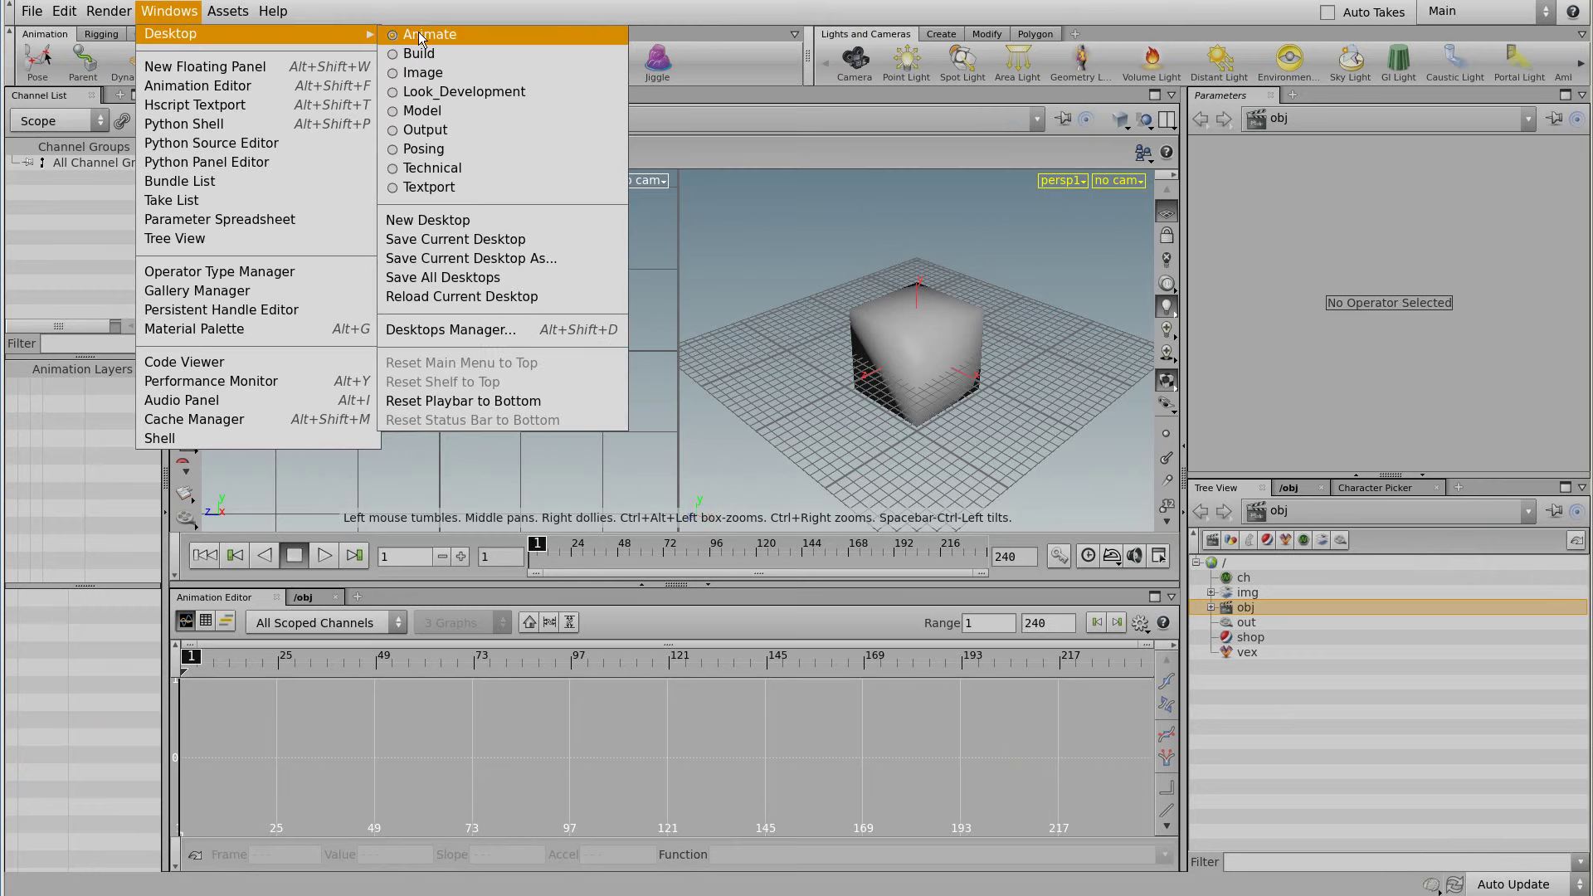
click(446, 167)
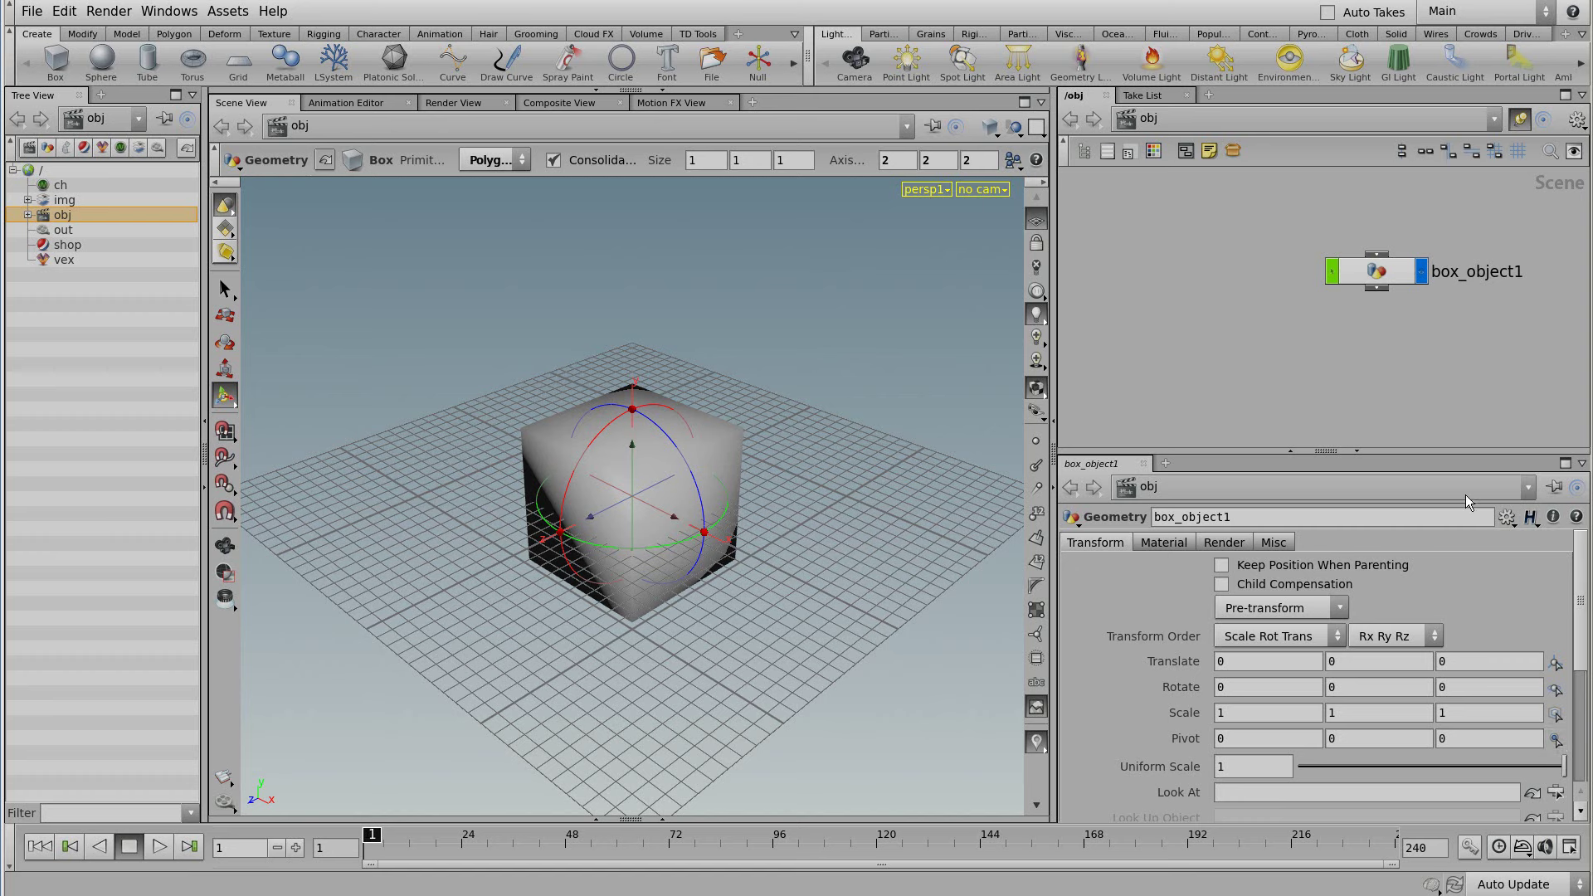
Step: Close the separate parameter pane and pan the network view
click(1582, 464)
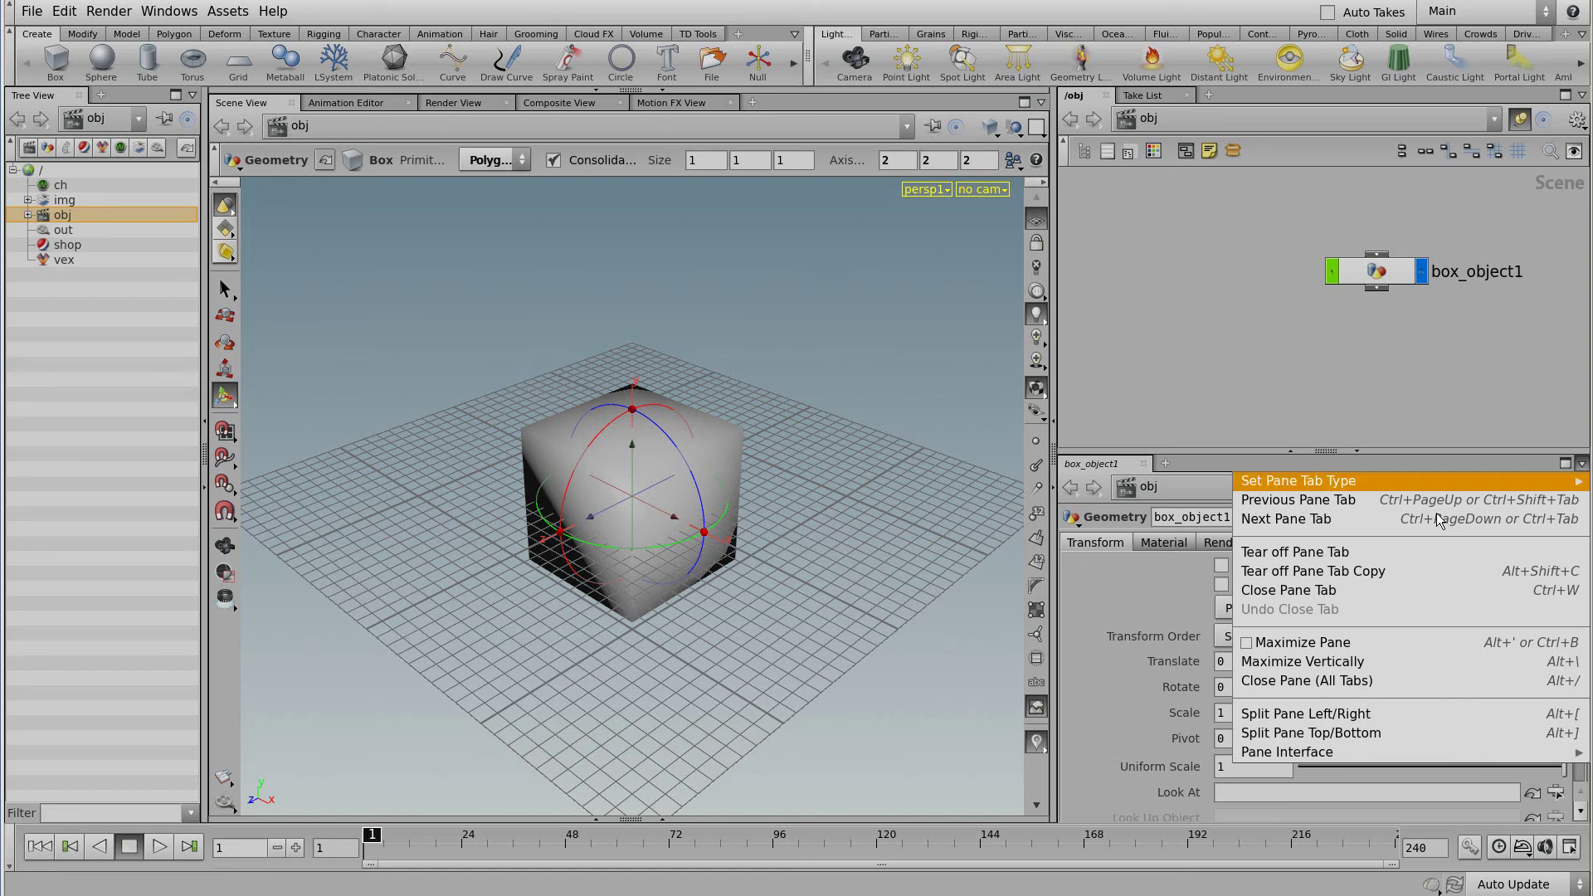
click(1321, 682)
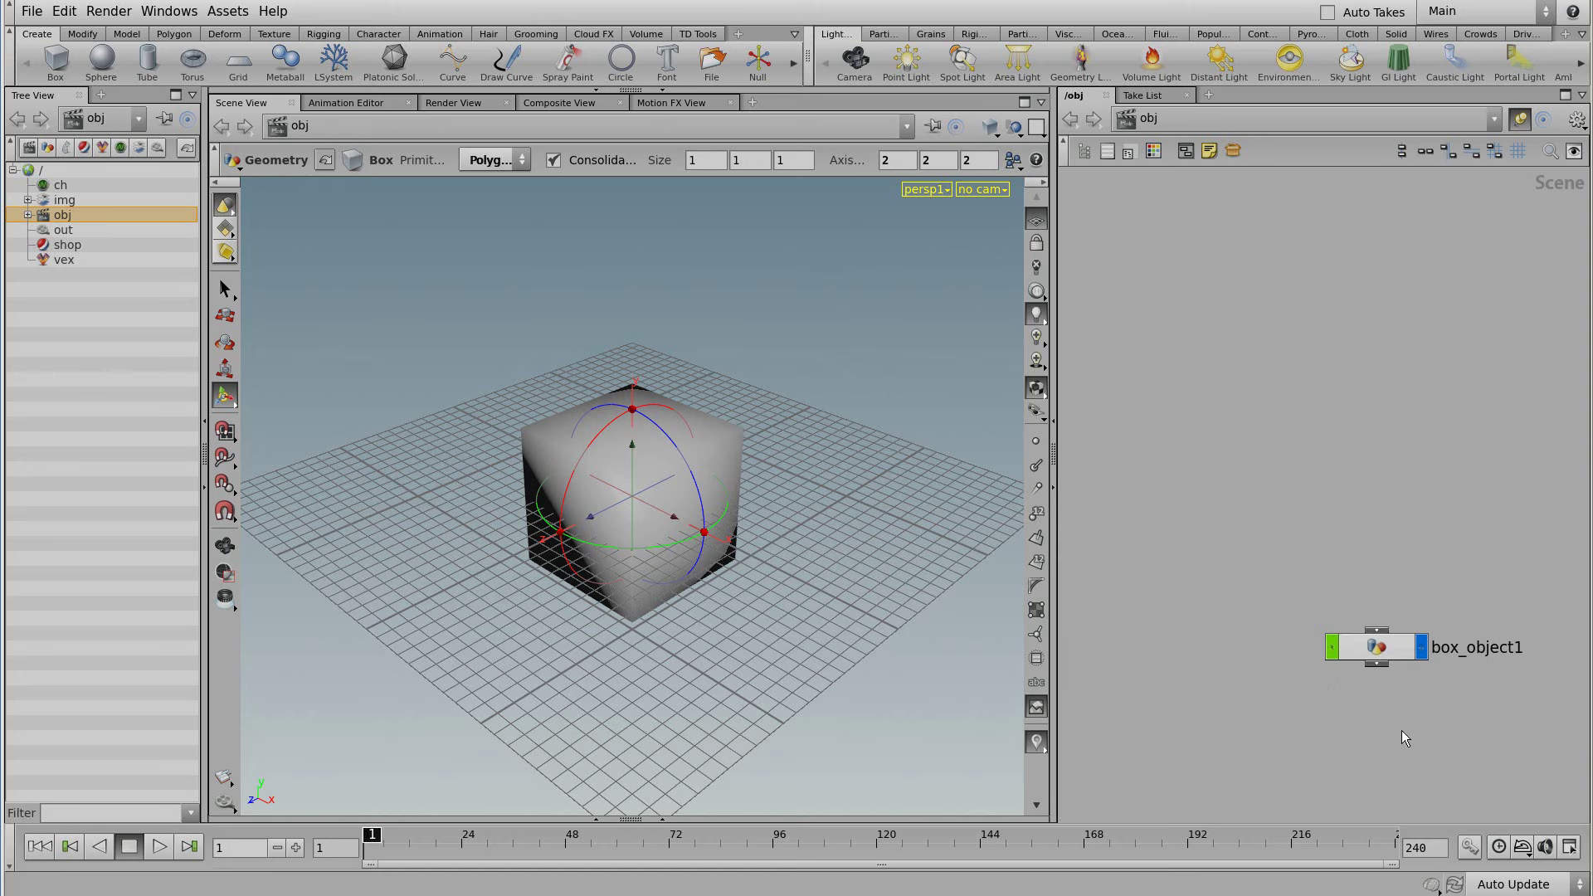
mouse_move(1402, 731)
middle_down()
mouse_move(1323, 358)
mouse_move(1331, 719)
middle_up()
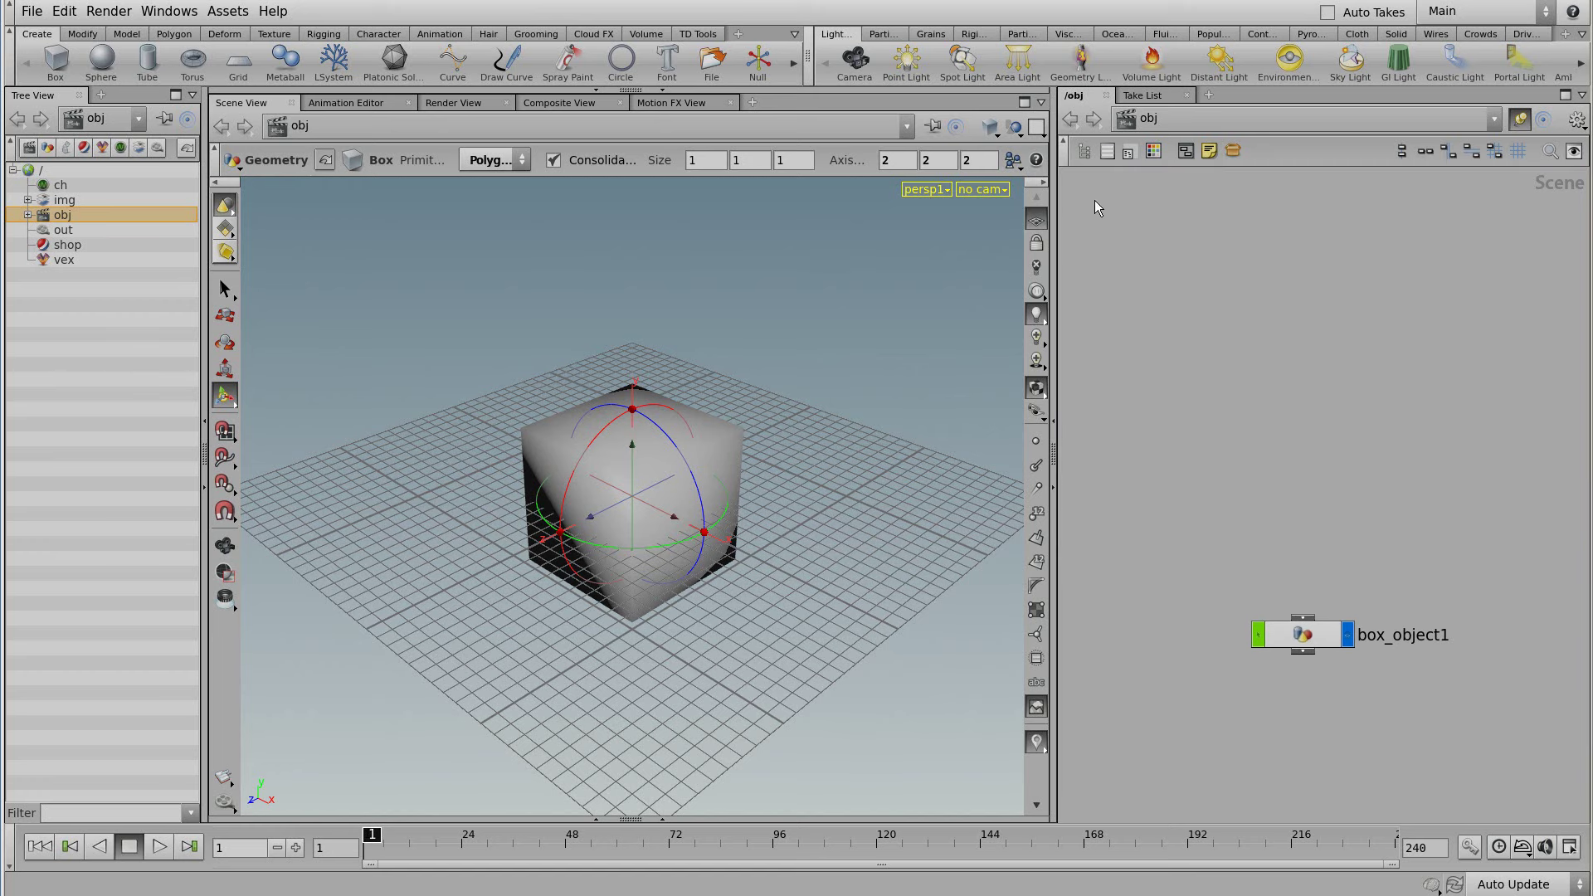
Step: Split the network pane top/bottom and add a Parameters tab as the first tab
click(1581, 96)
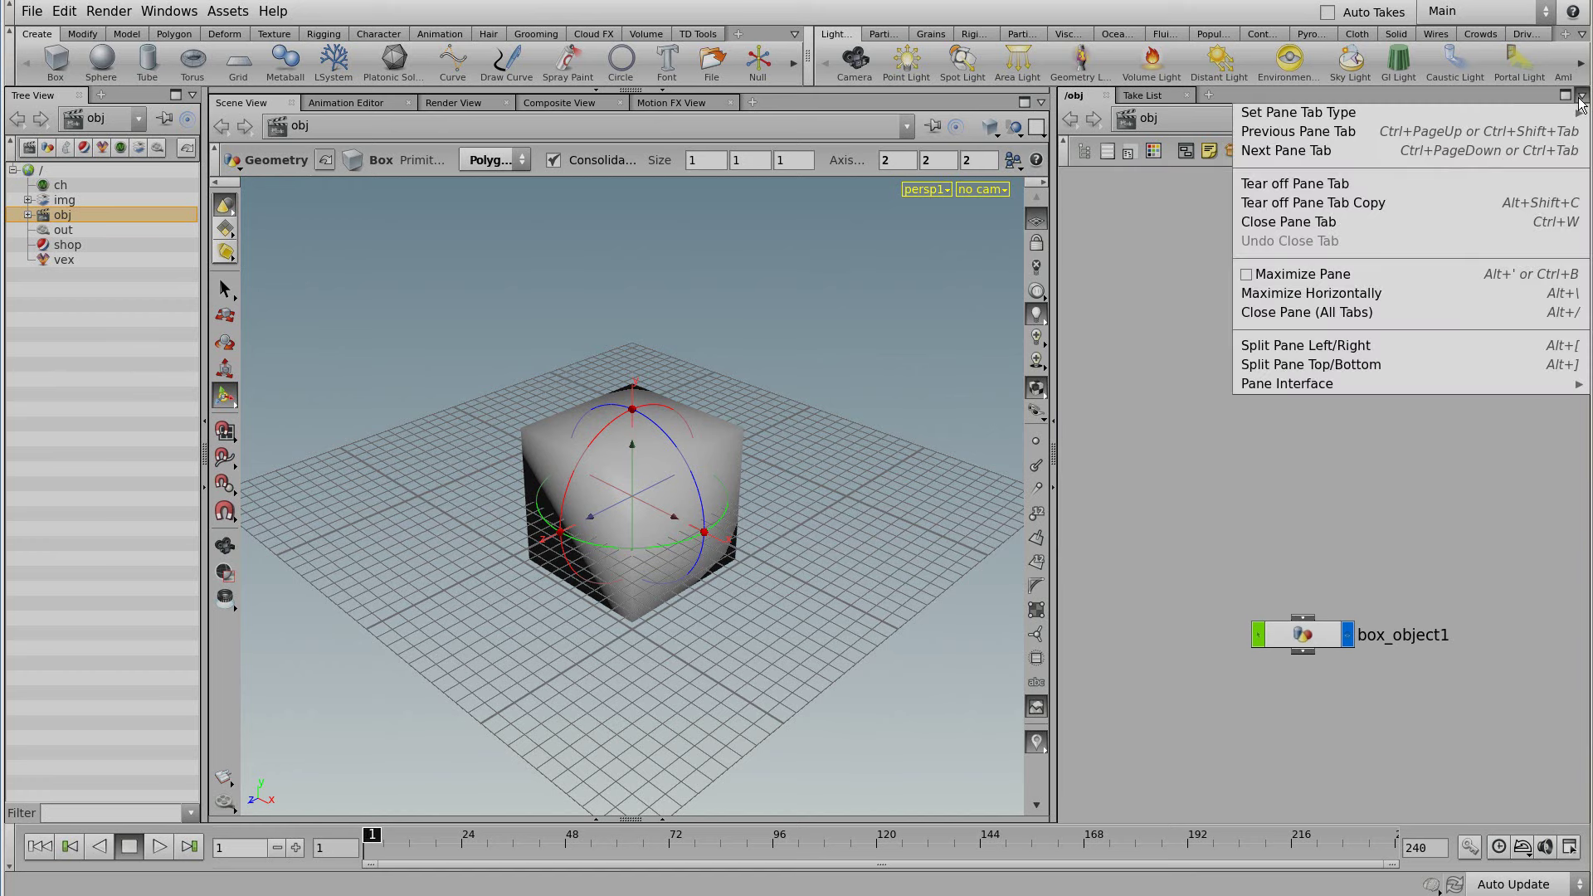
click(1303, 367)
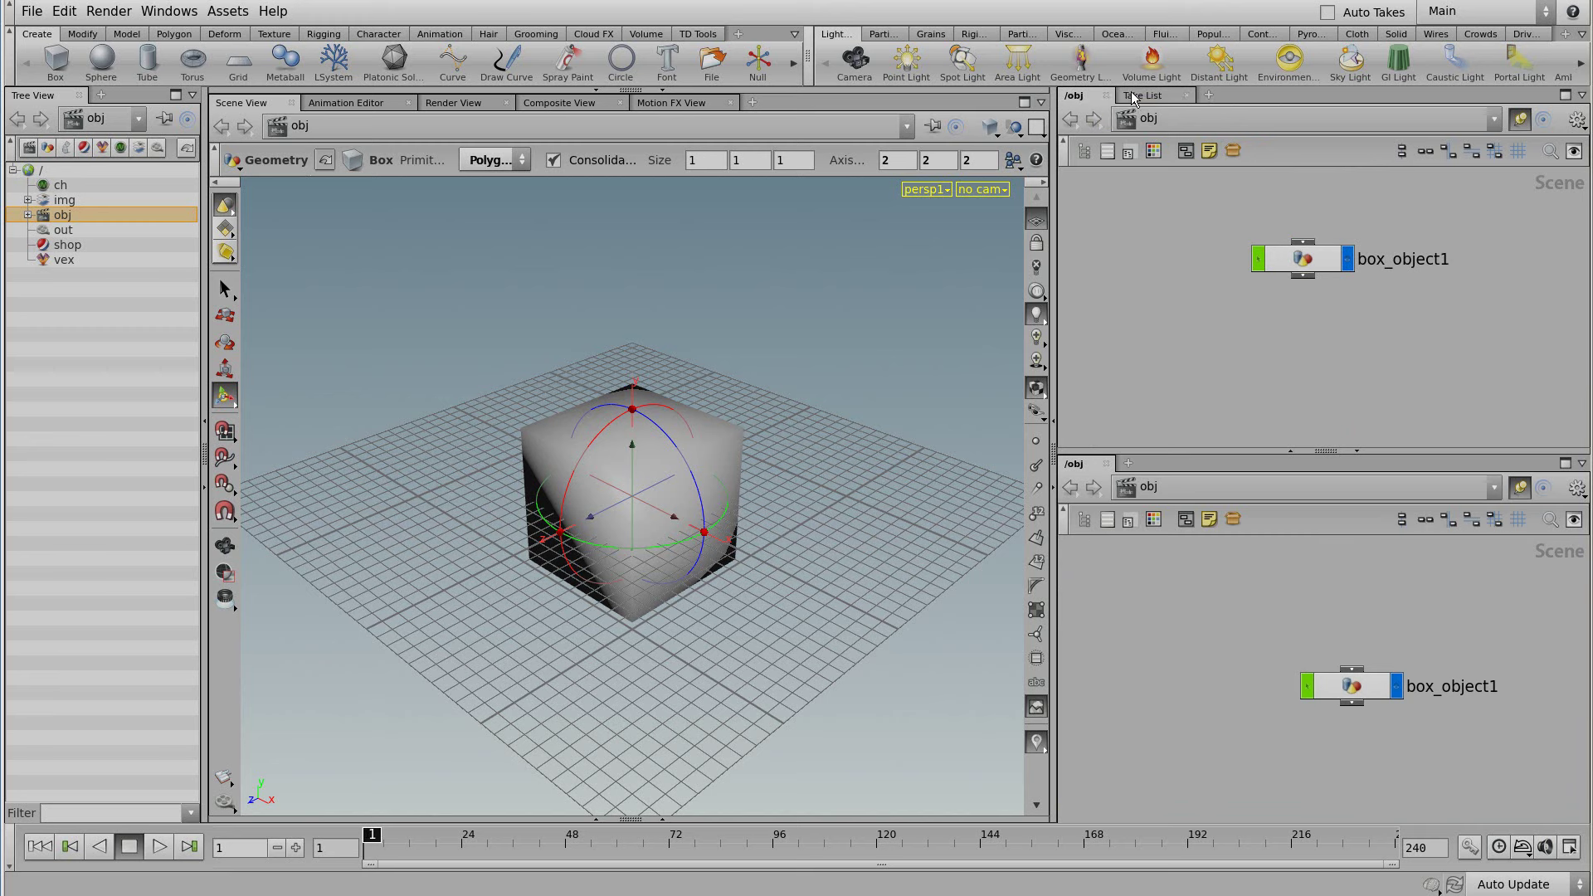
click(1210, 95)
mouse_move(1269, 132)
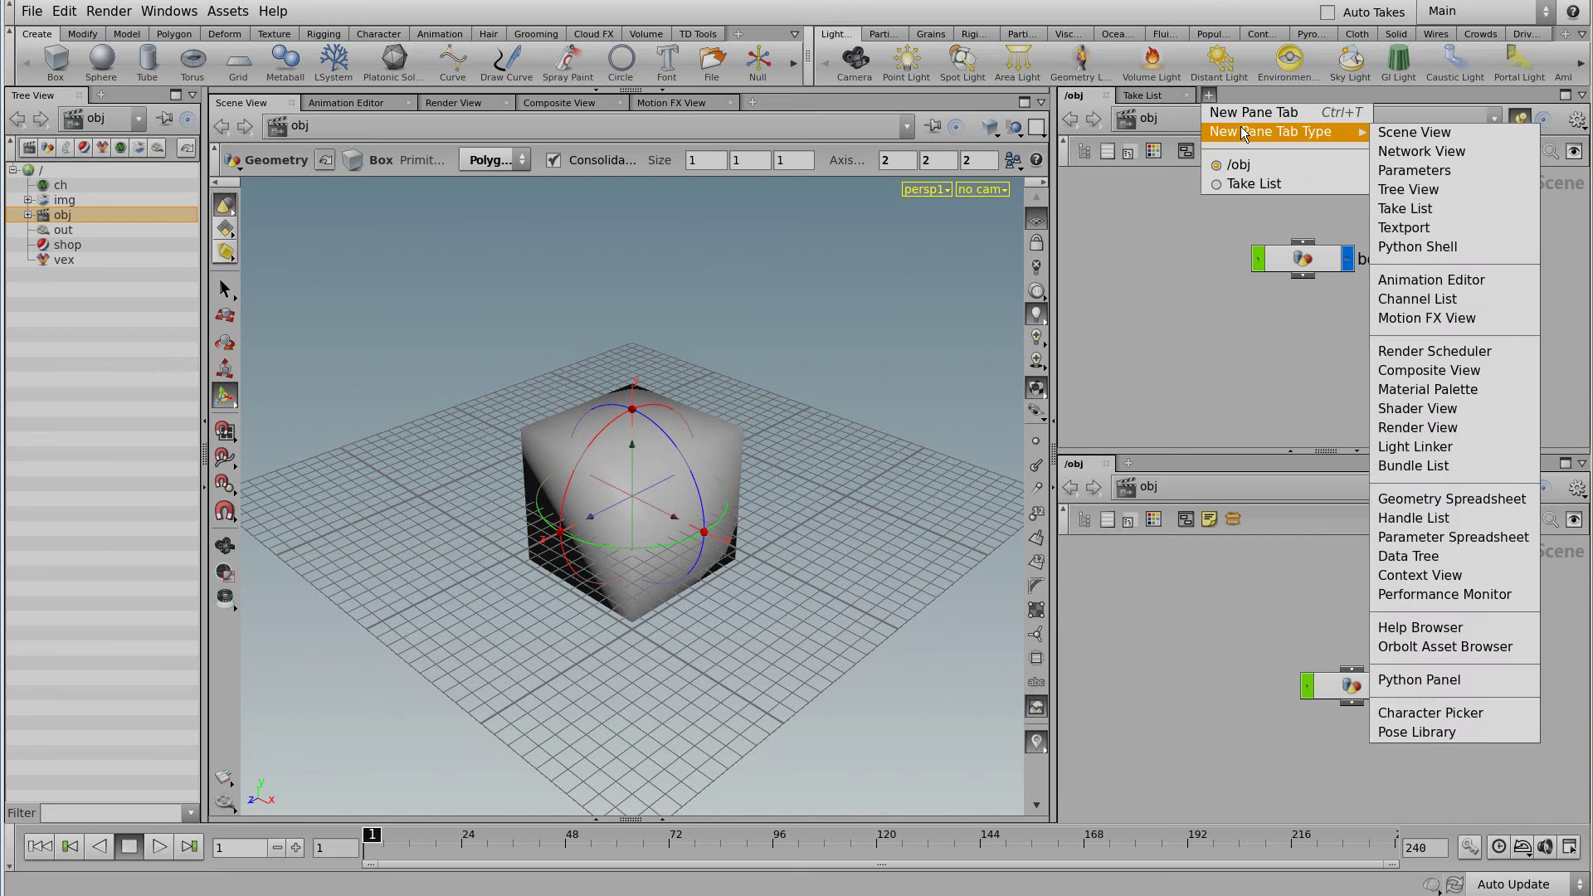
click(1427, 171)
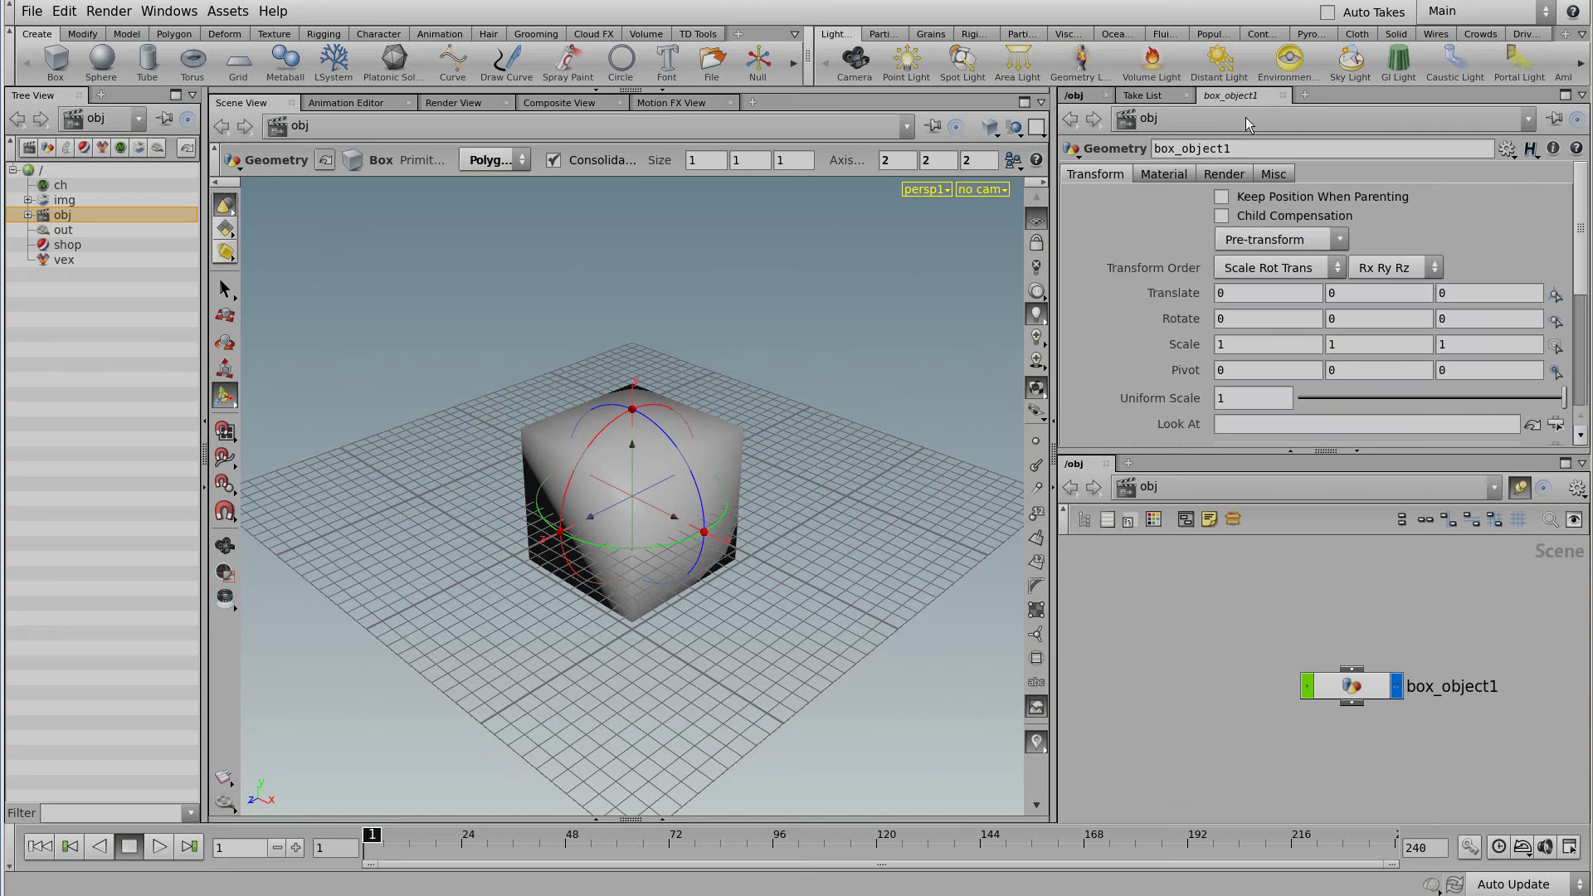
drag(1253, 93, 1081, 101)
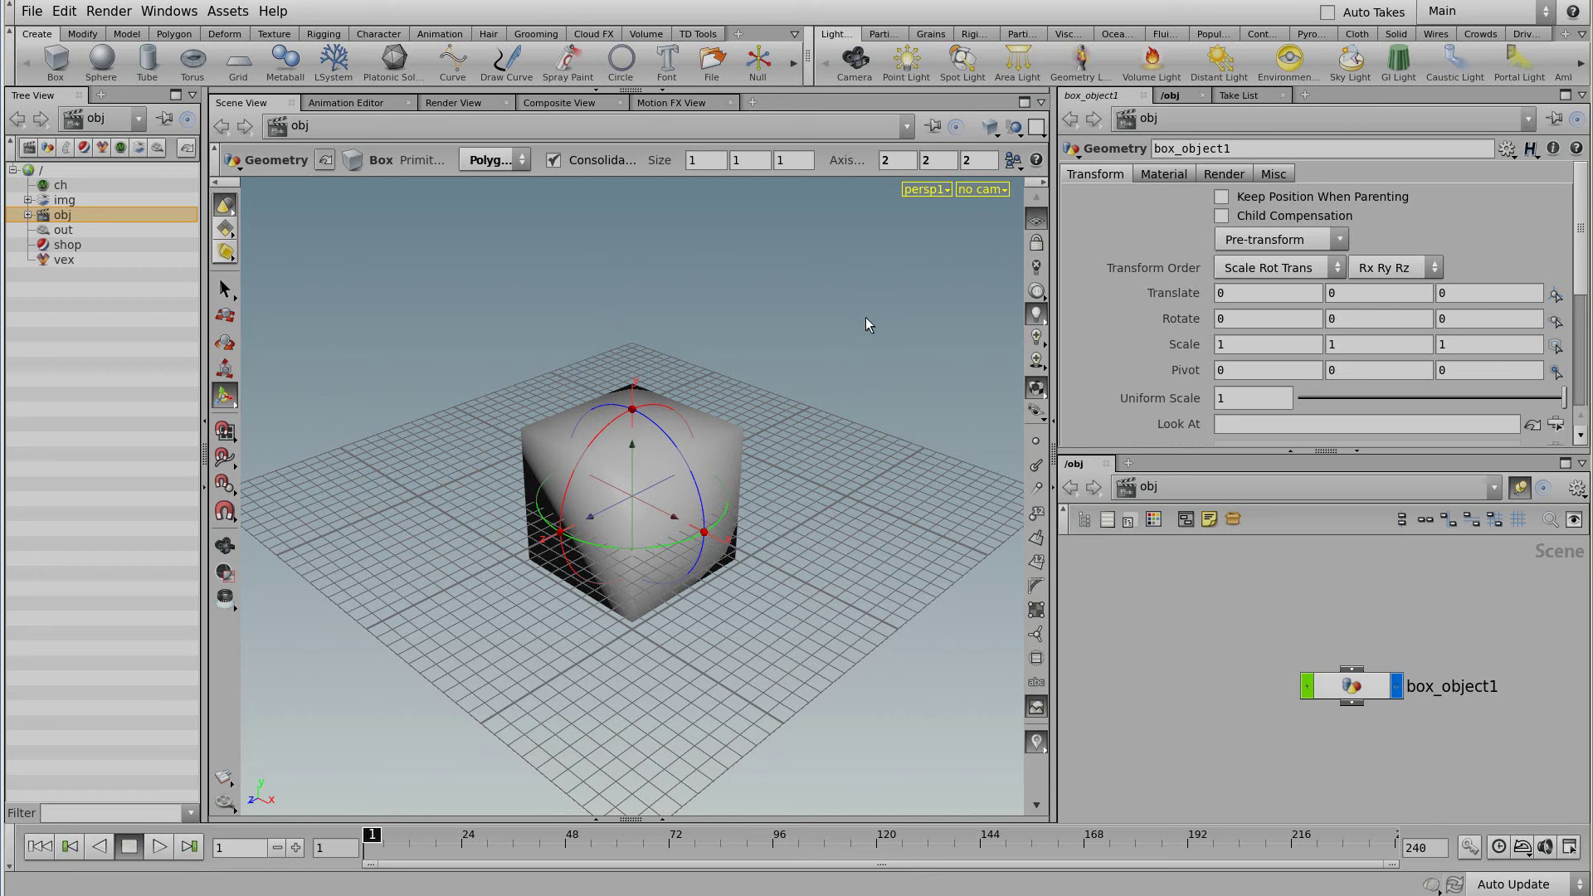
Step: Set Flat Shaded display, save the desktop as Technical2, and reselect box_object1
click(989, 126)
click(1003, 269)
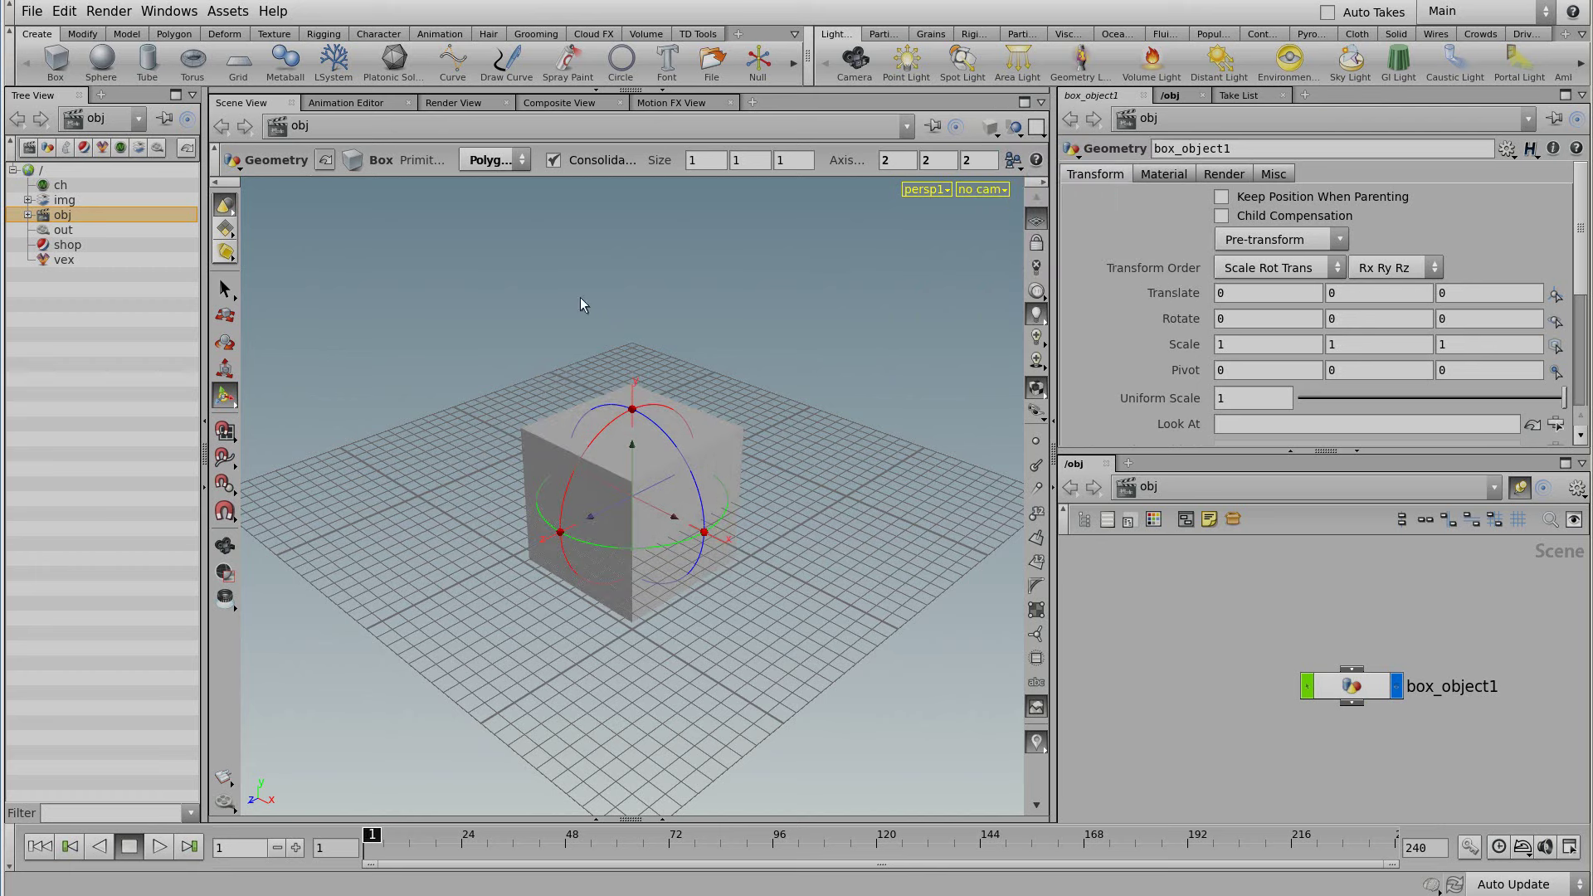
click(170, 12)
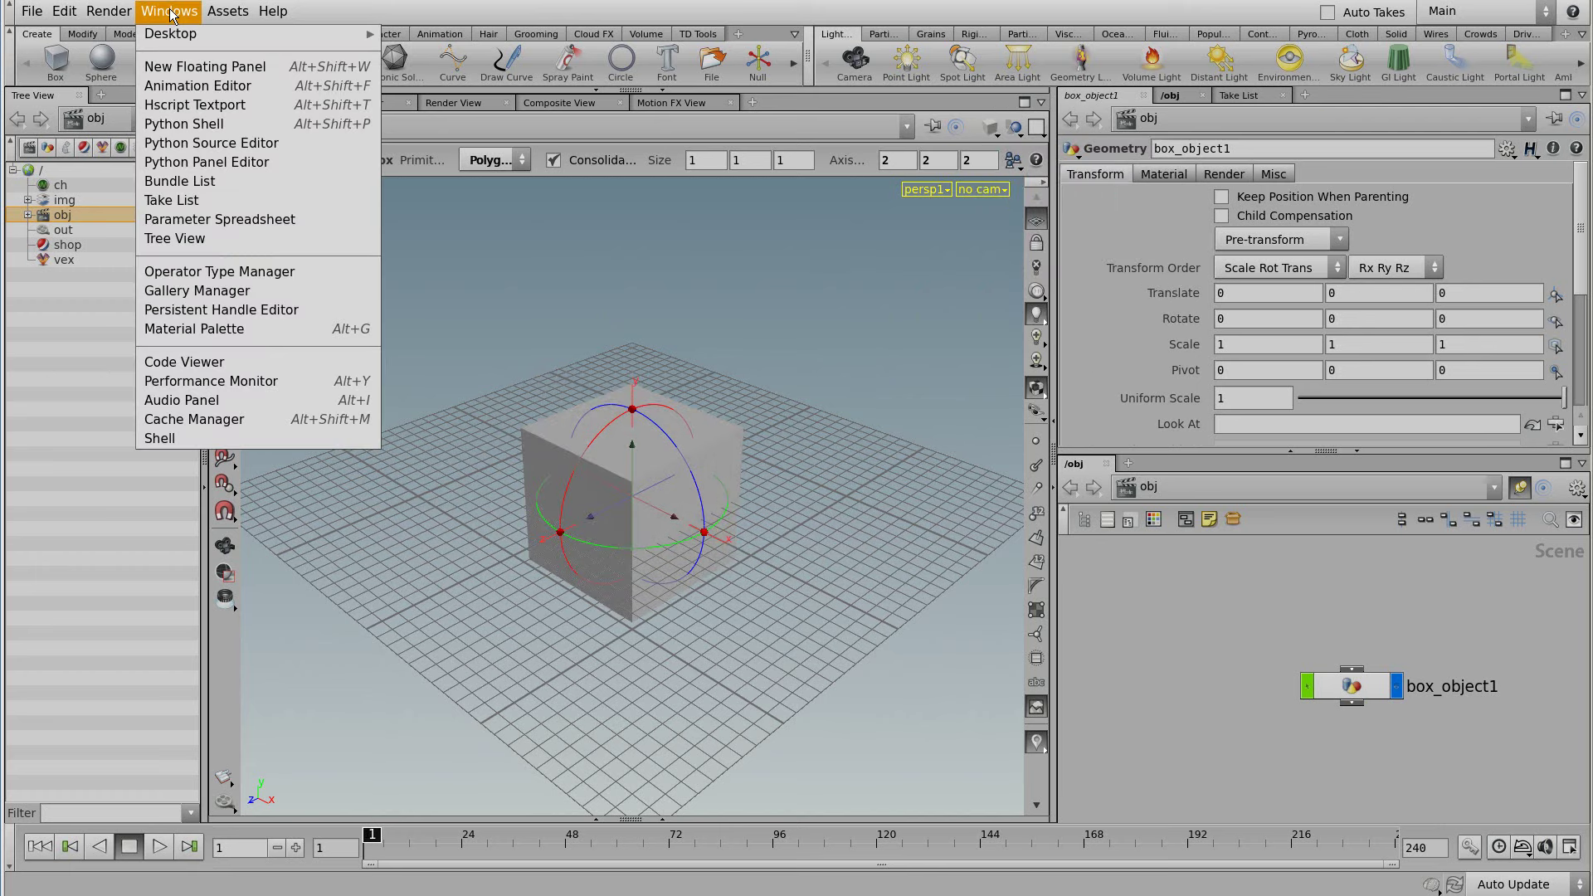
mouse_move(249, 33)
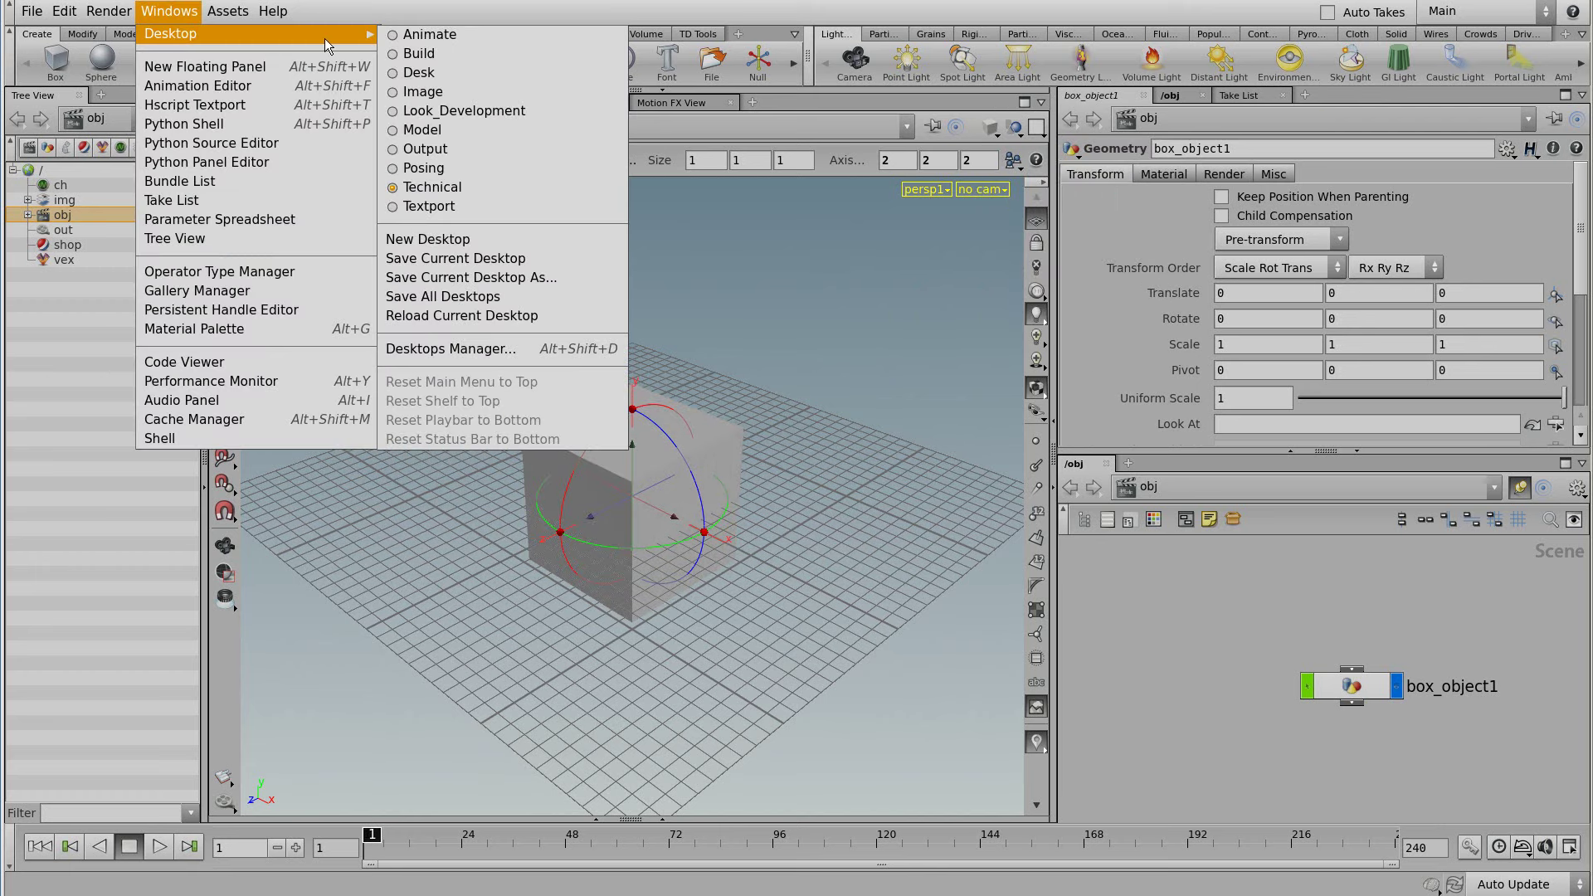
click(546, 285)
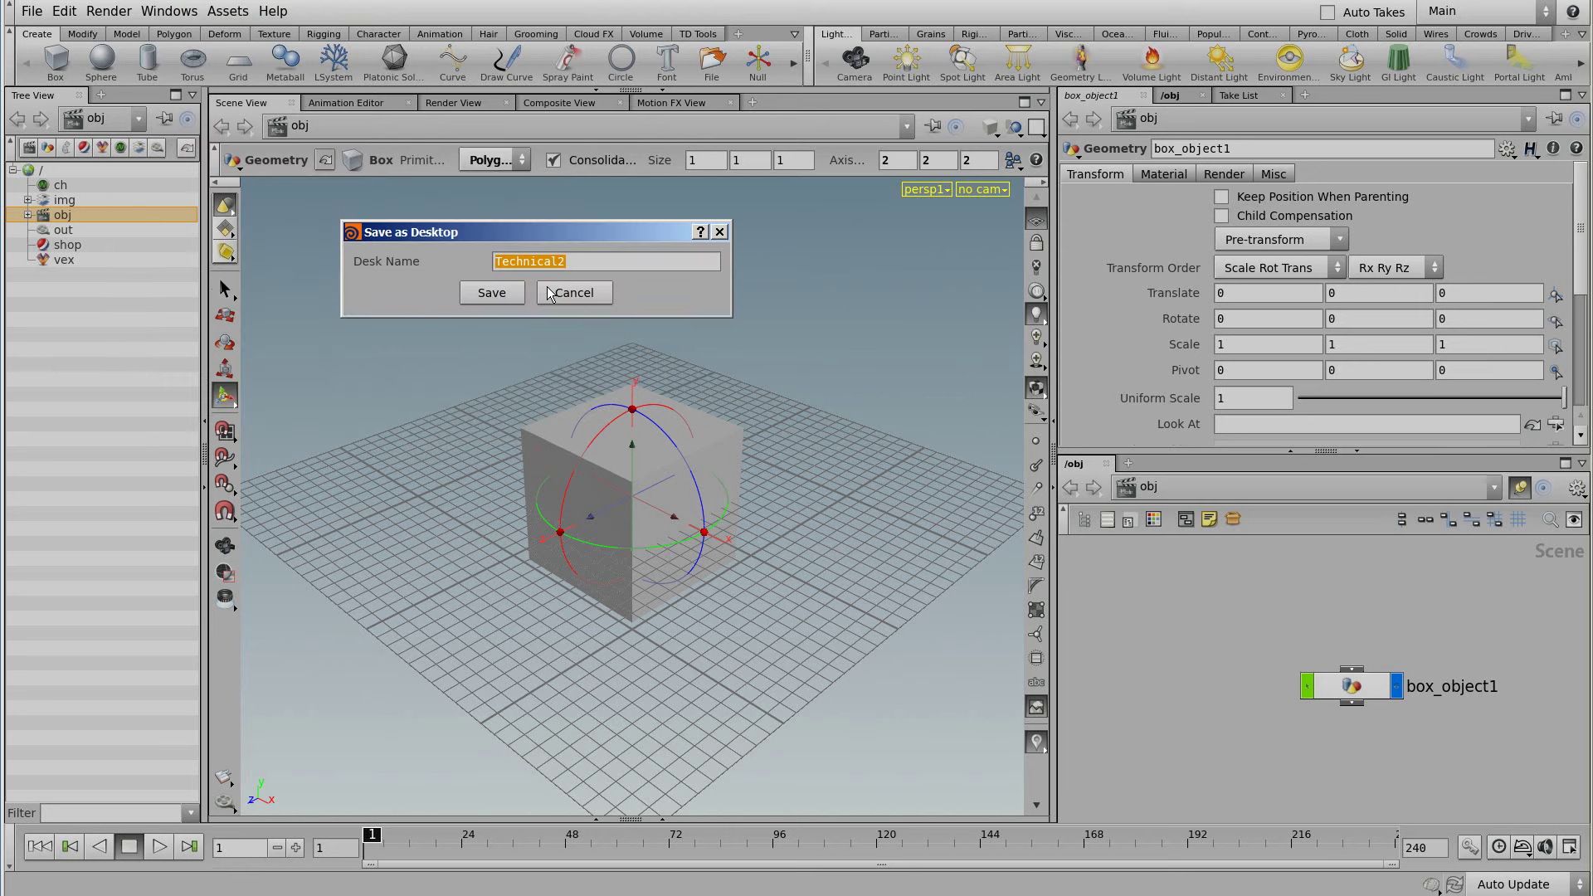
click(503, 297)
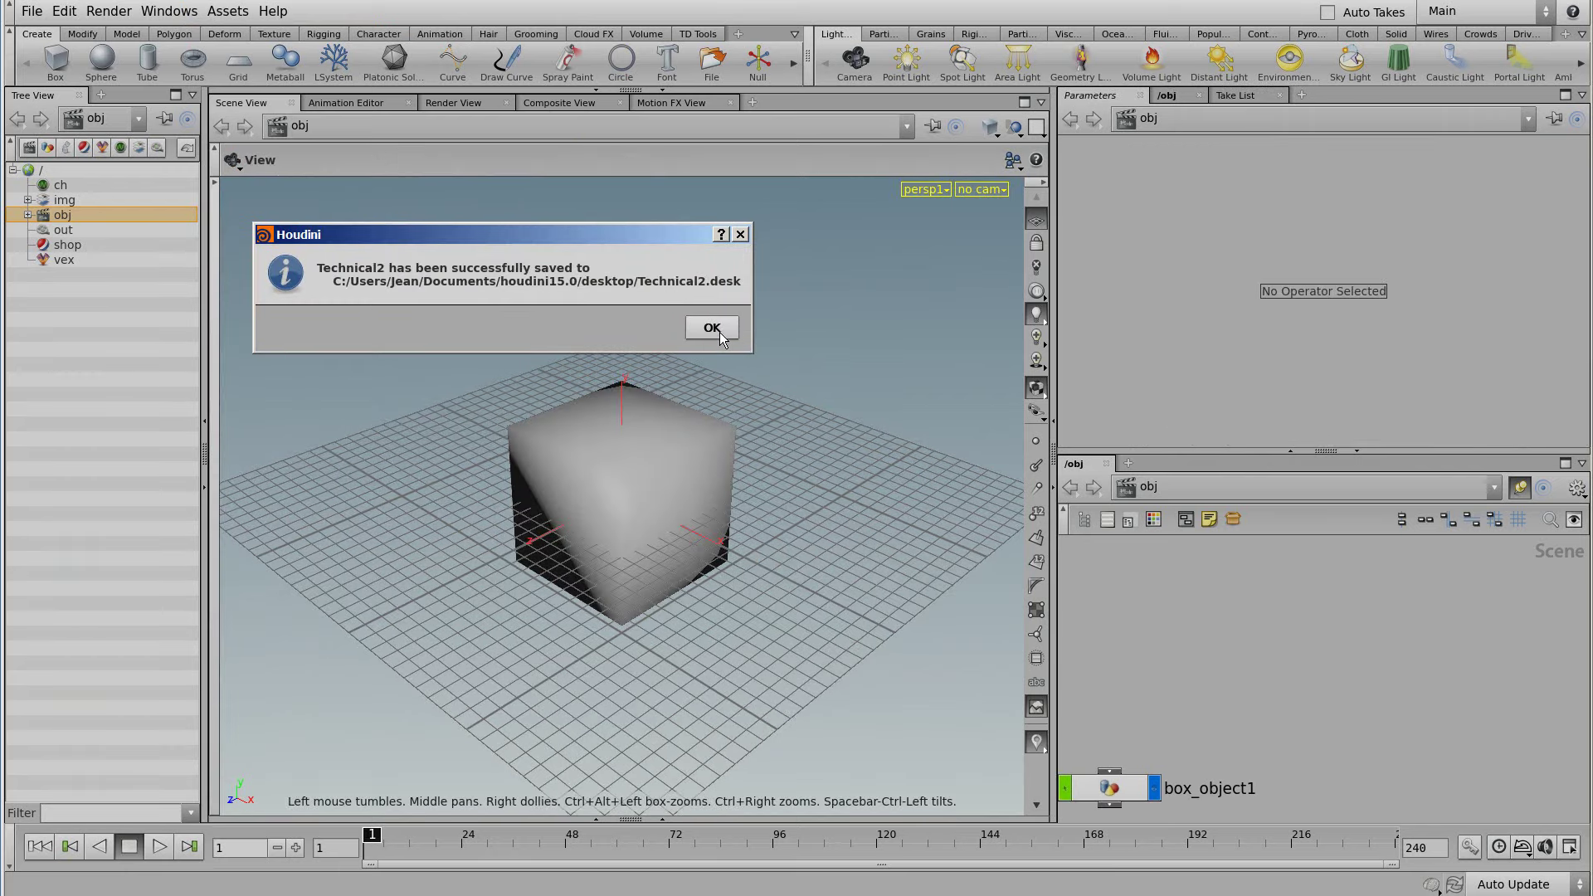
click(720, 332)
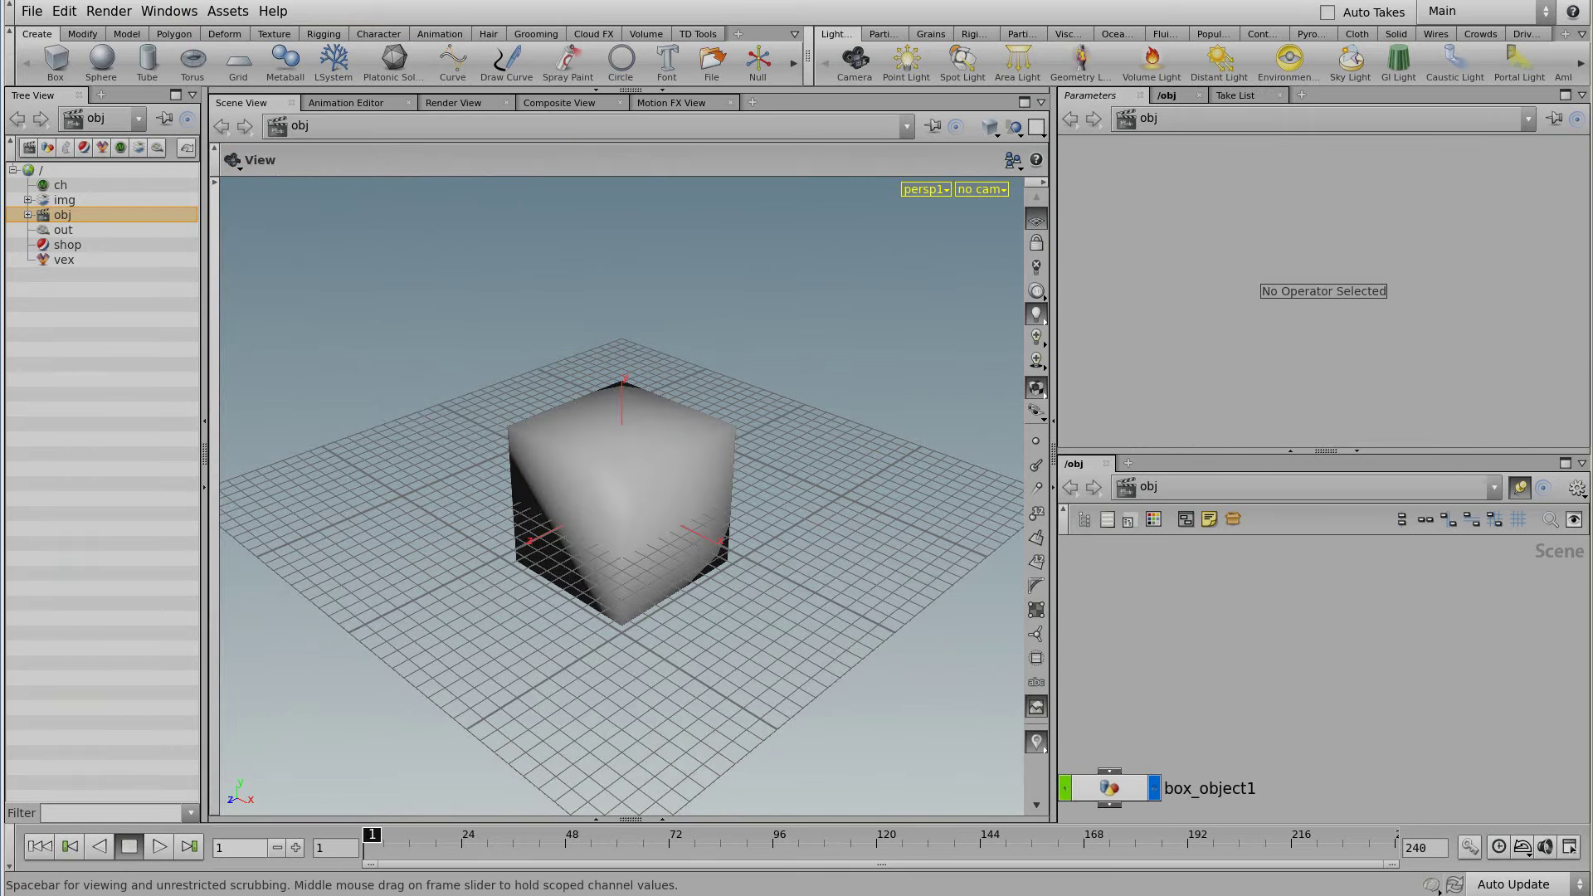
drag(1109, 789, 1262, 679)
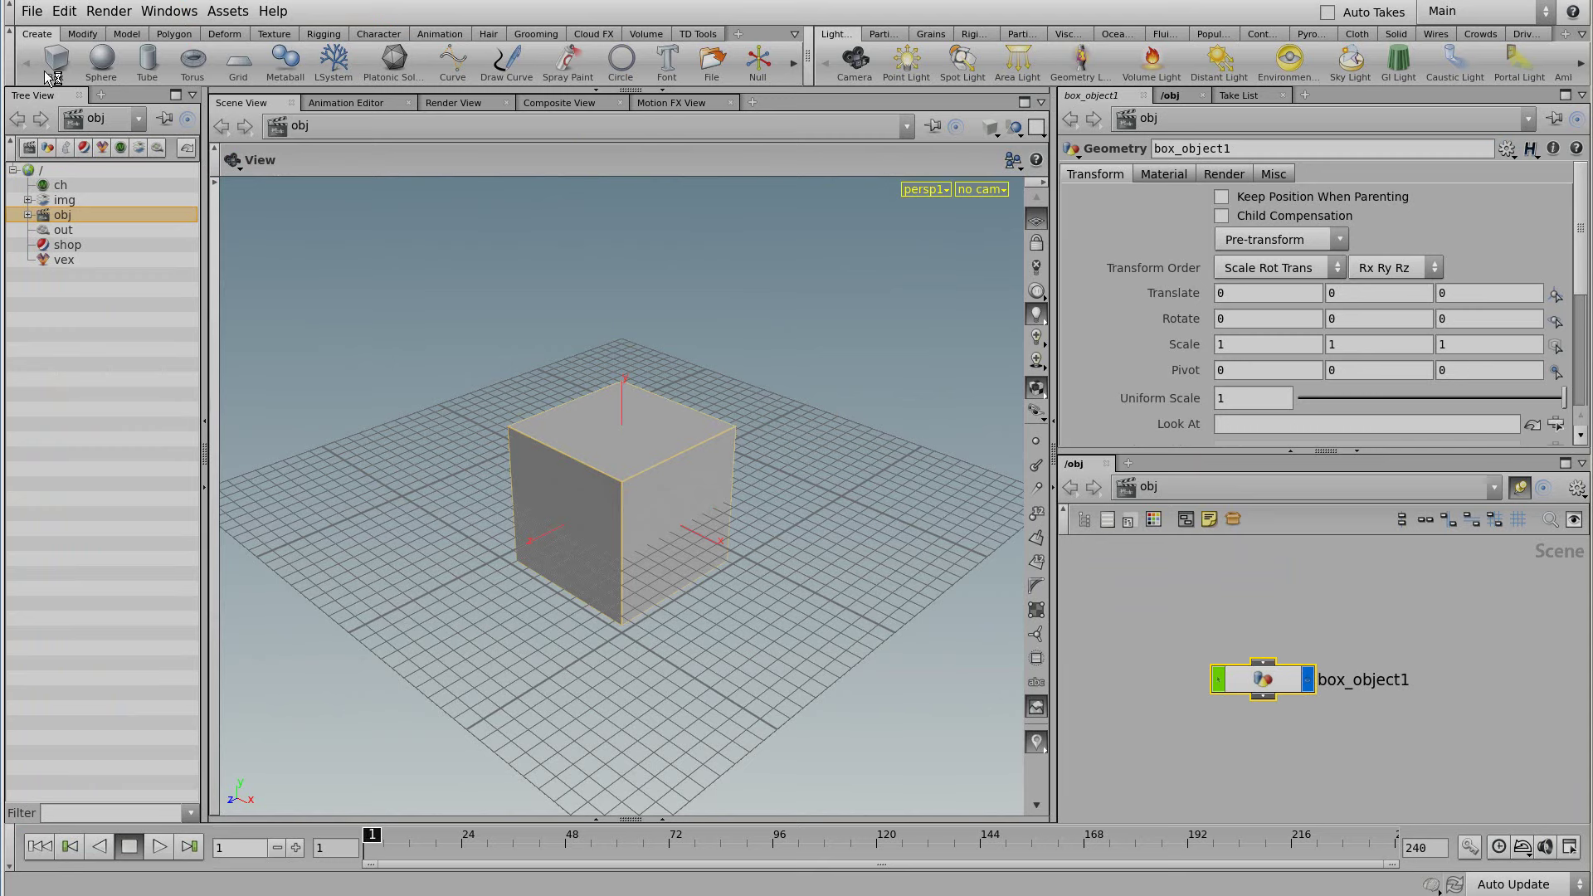
Step: Save As over cube.hip, confirming overwrite, then start a new empty scene with Ctrl+N
click(39, 15)
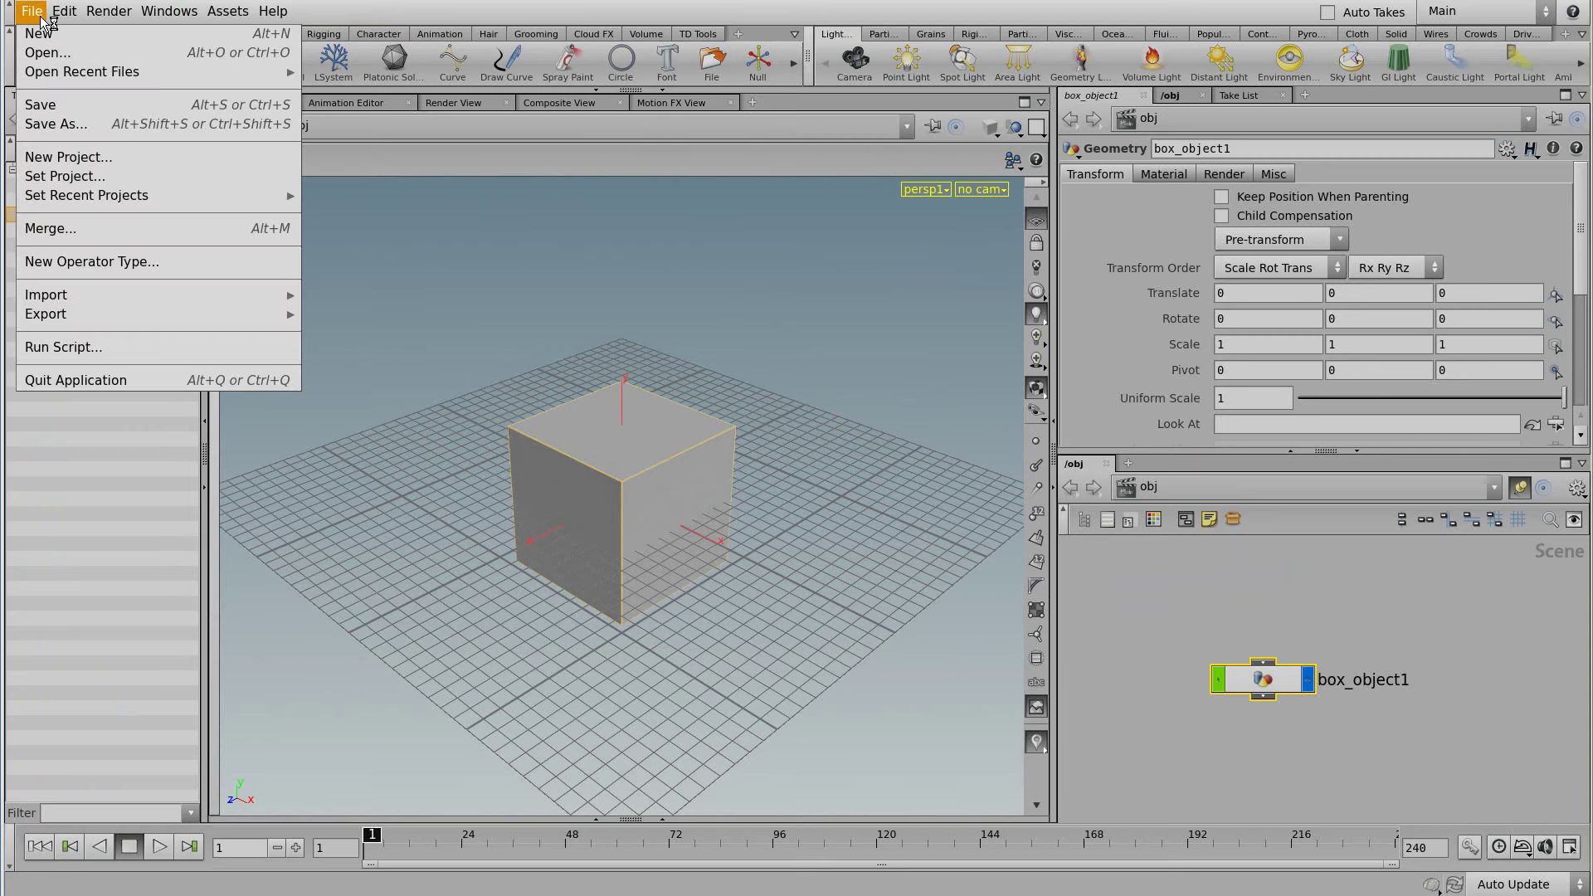
click(84, 126)
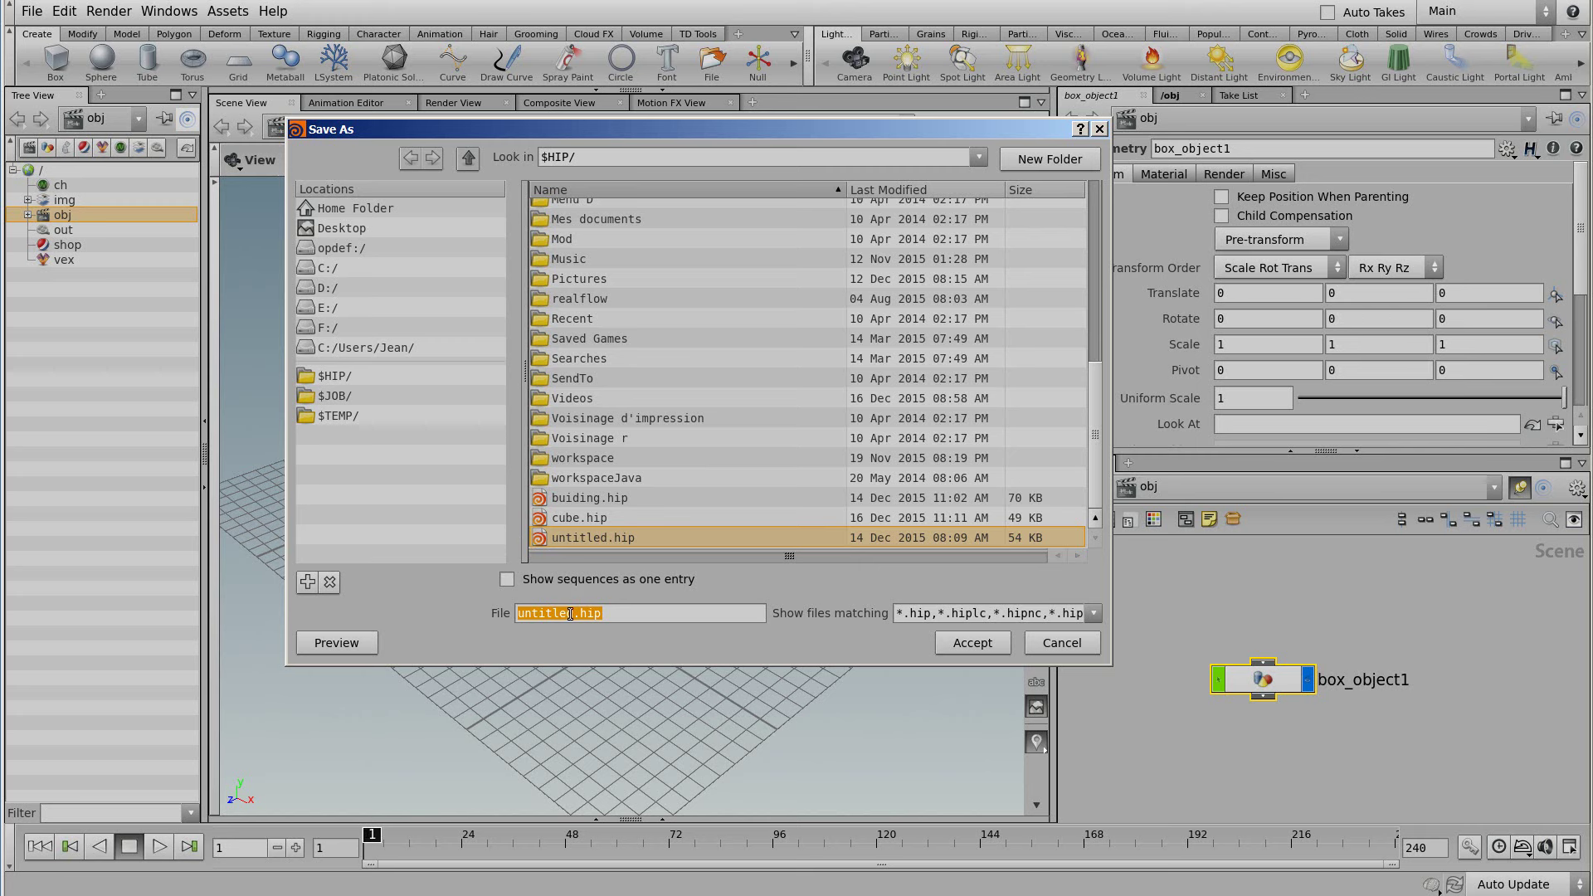
click(573, 519)
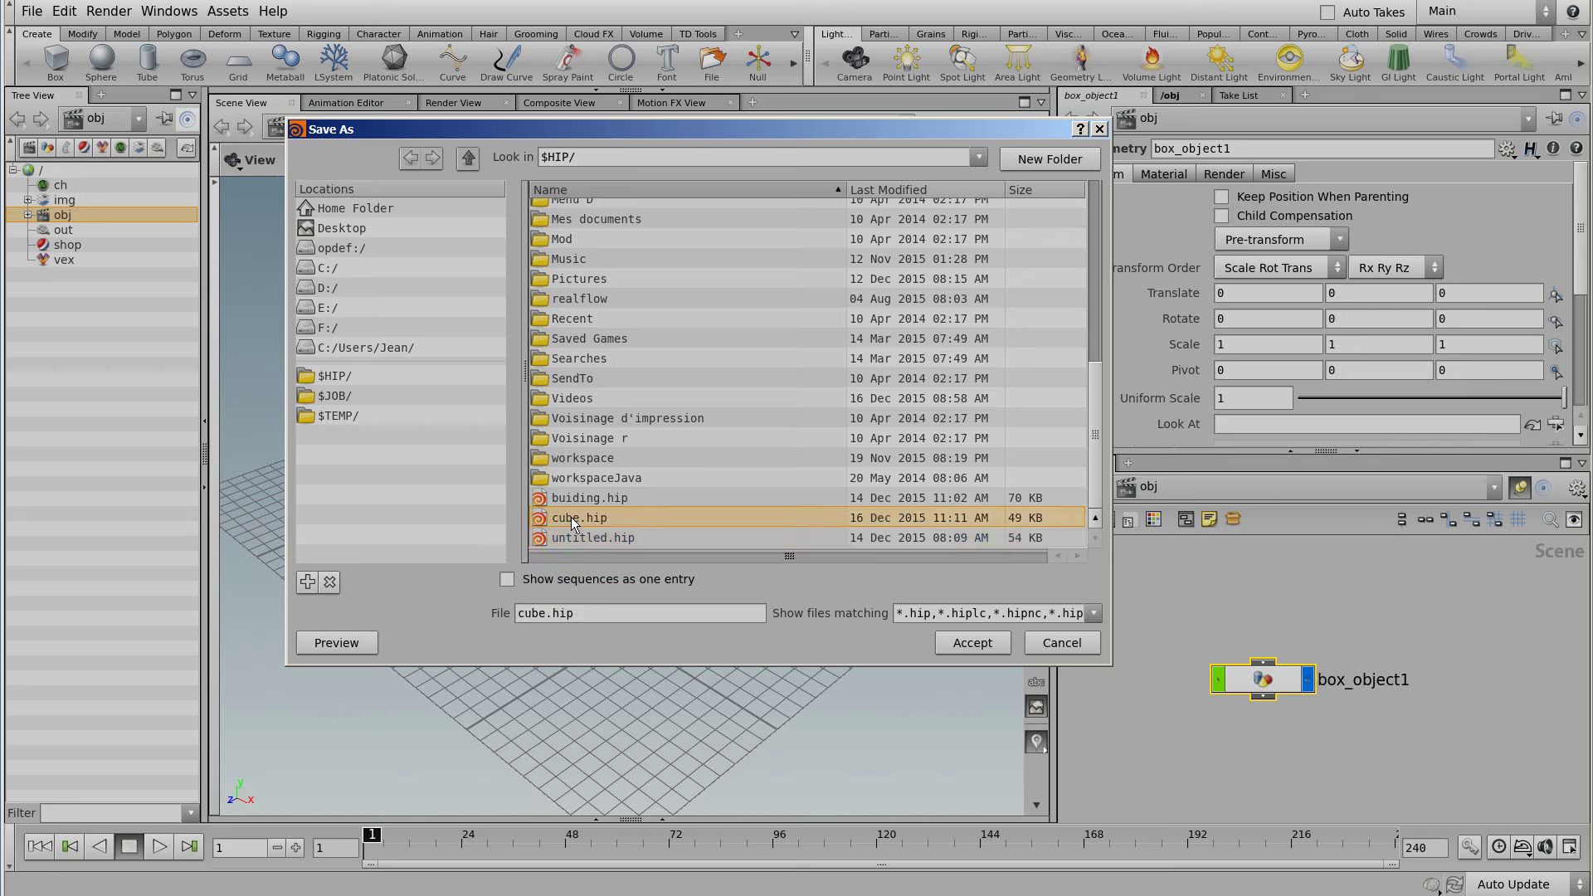
click(987, 646)
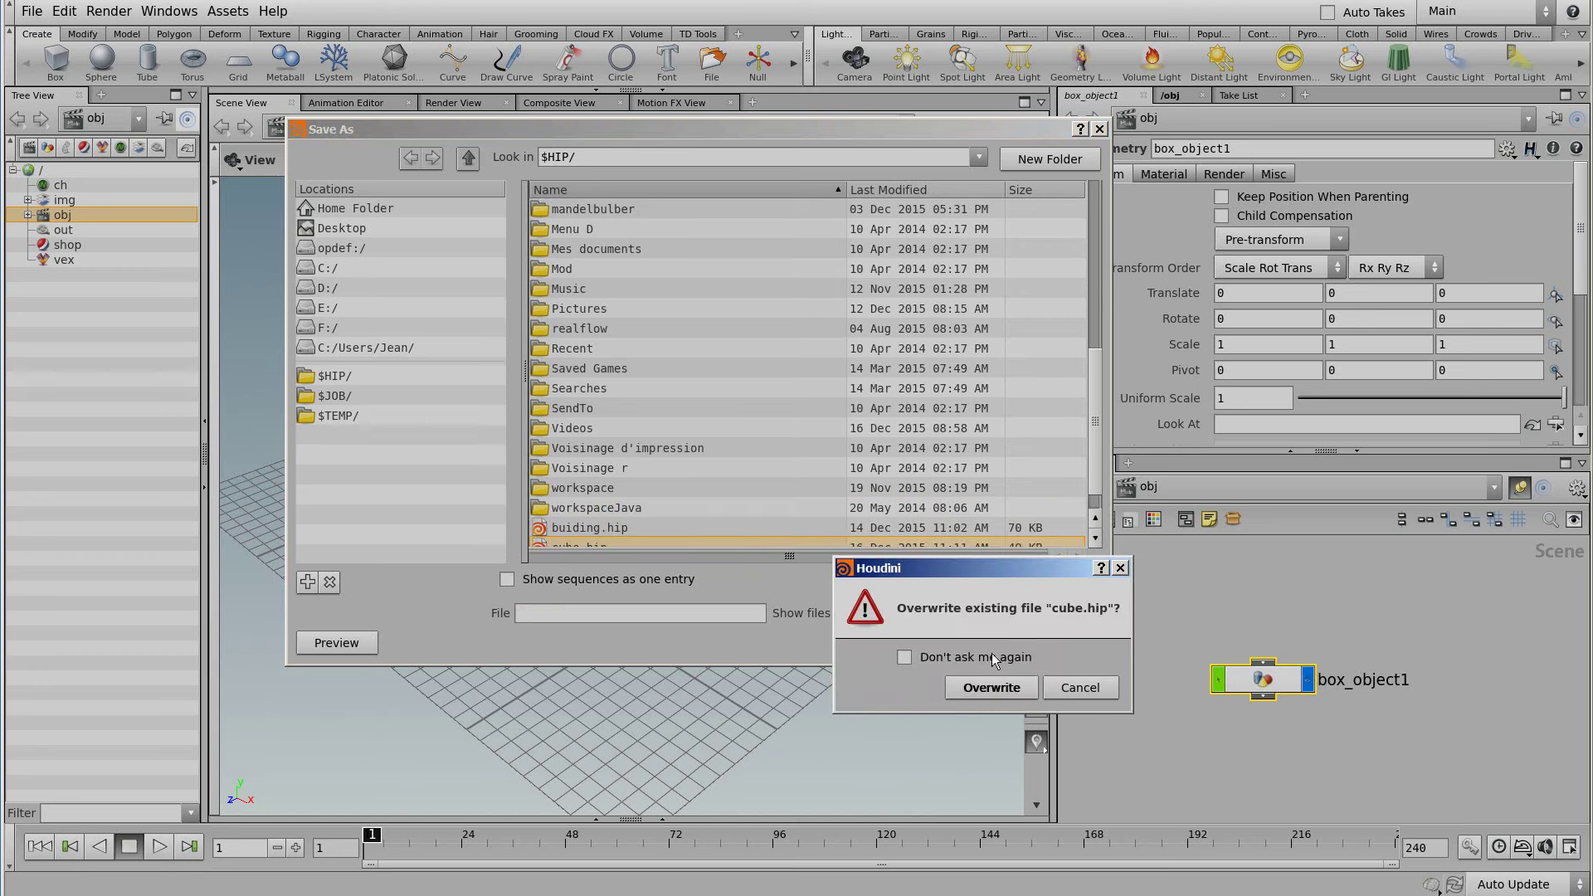
click(990, 688)
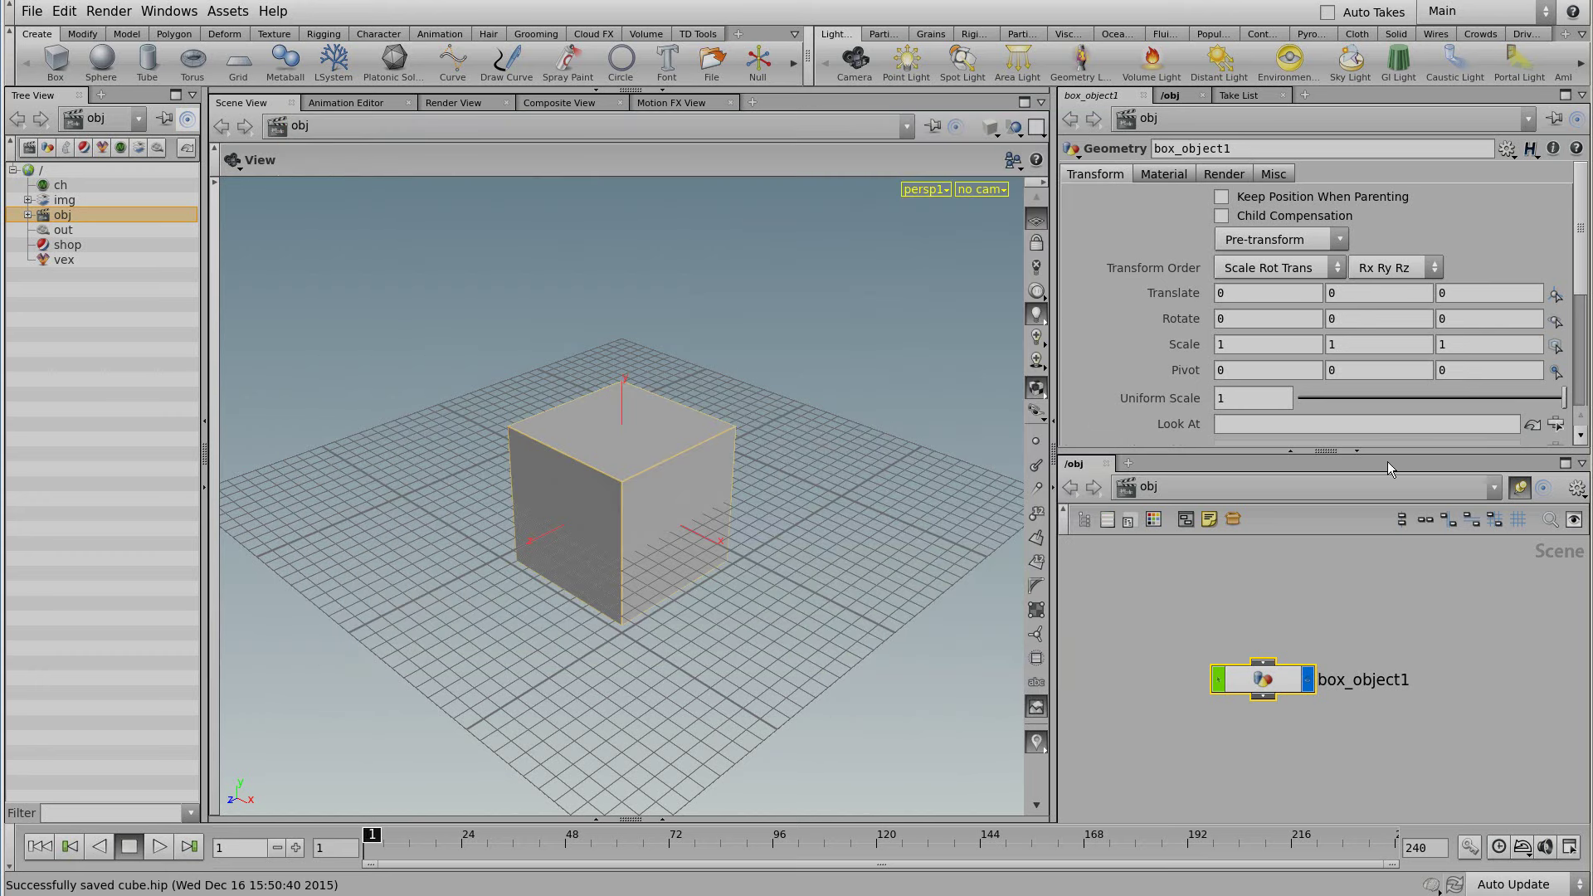
key(ctrl+n)
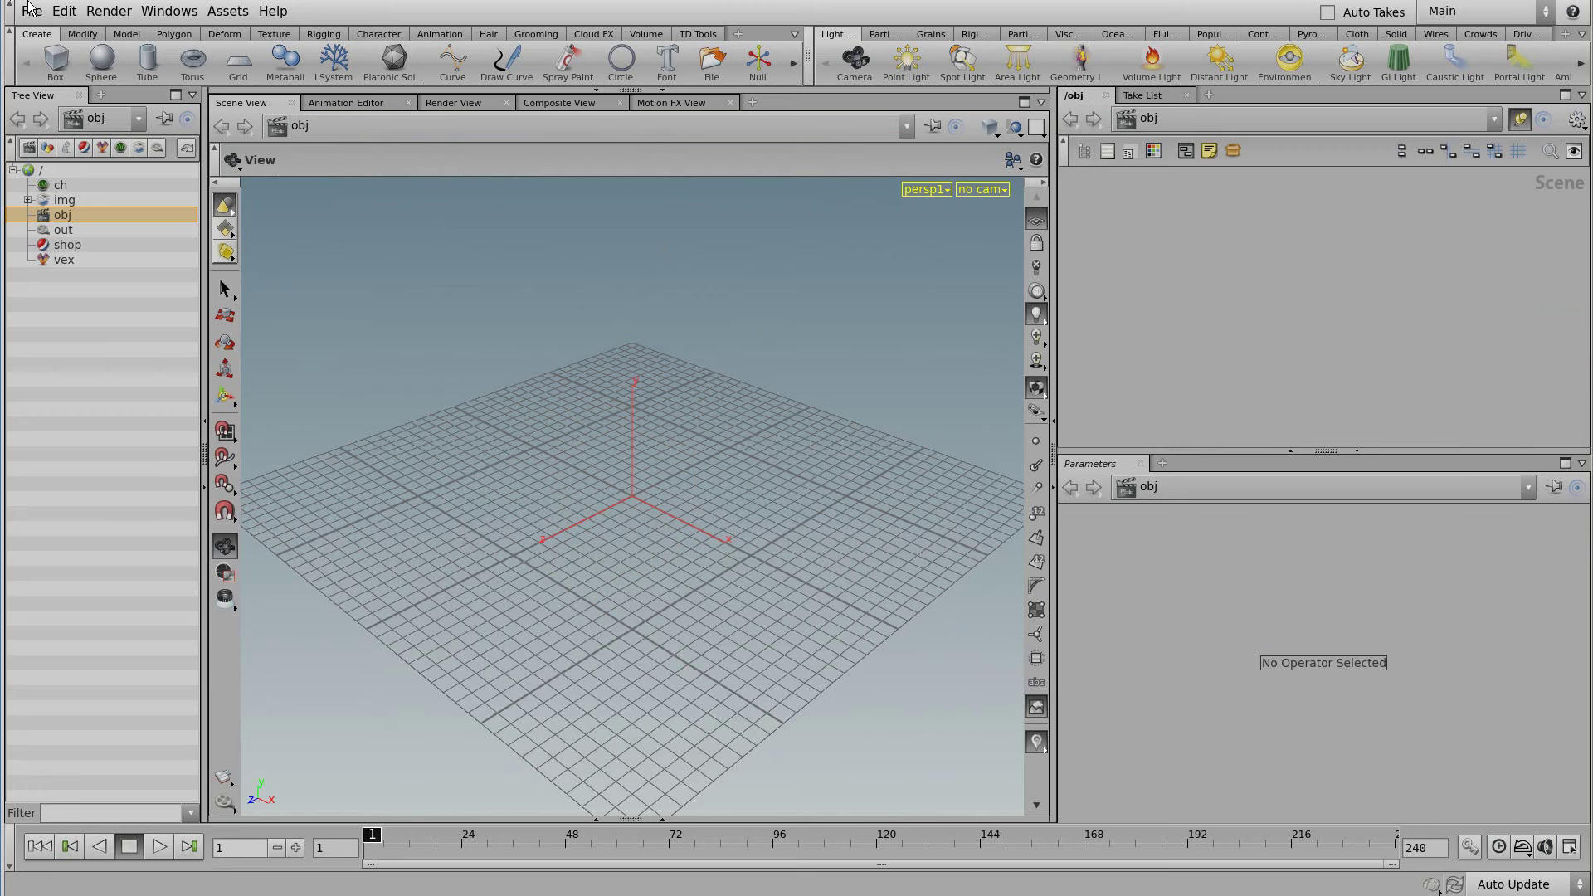
Step: Reopen $HIP/cube.hip from Open Recent Files, then switch to a saved desktop layout
click(31, 11)
mouse_move(82, 71)
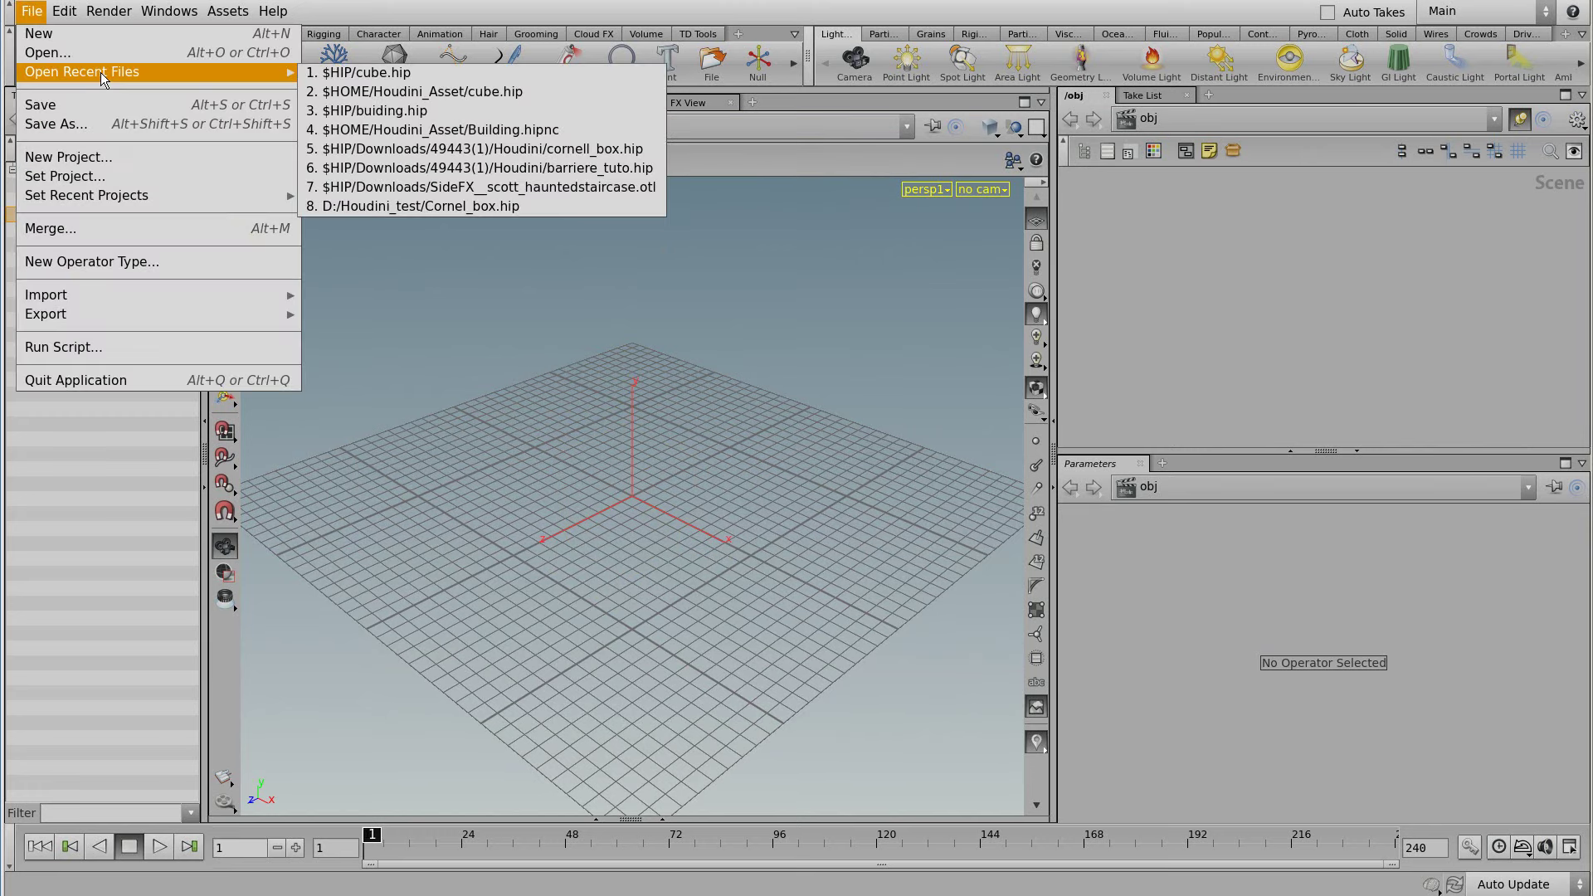
click(416, 77)
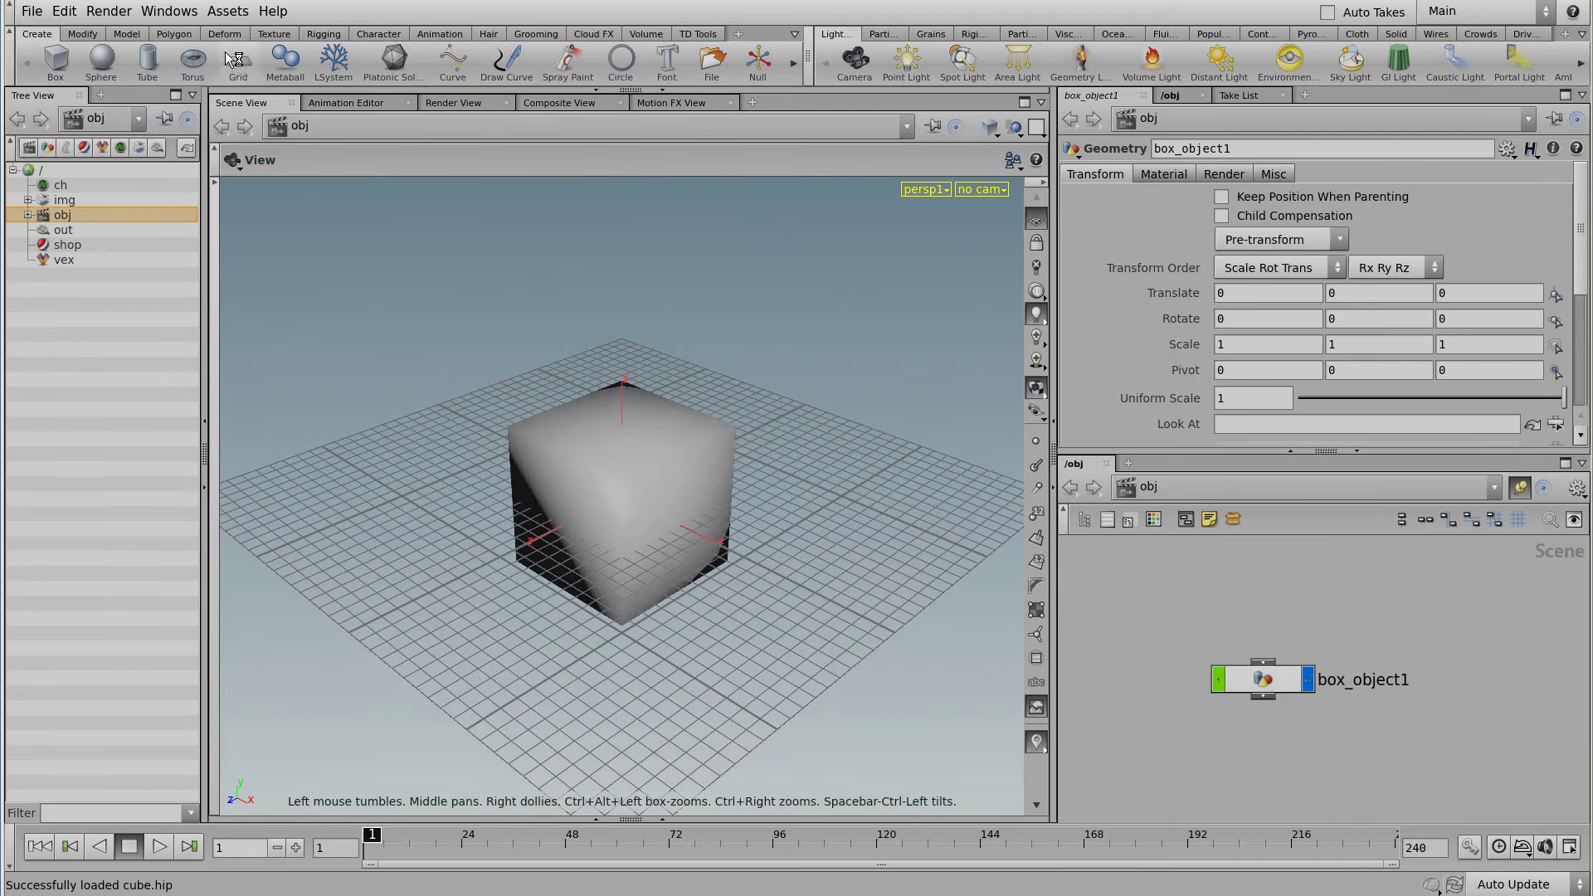
click(156, 11)
mouse_move(171, 33)
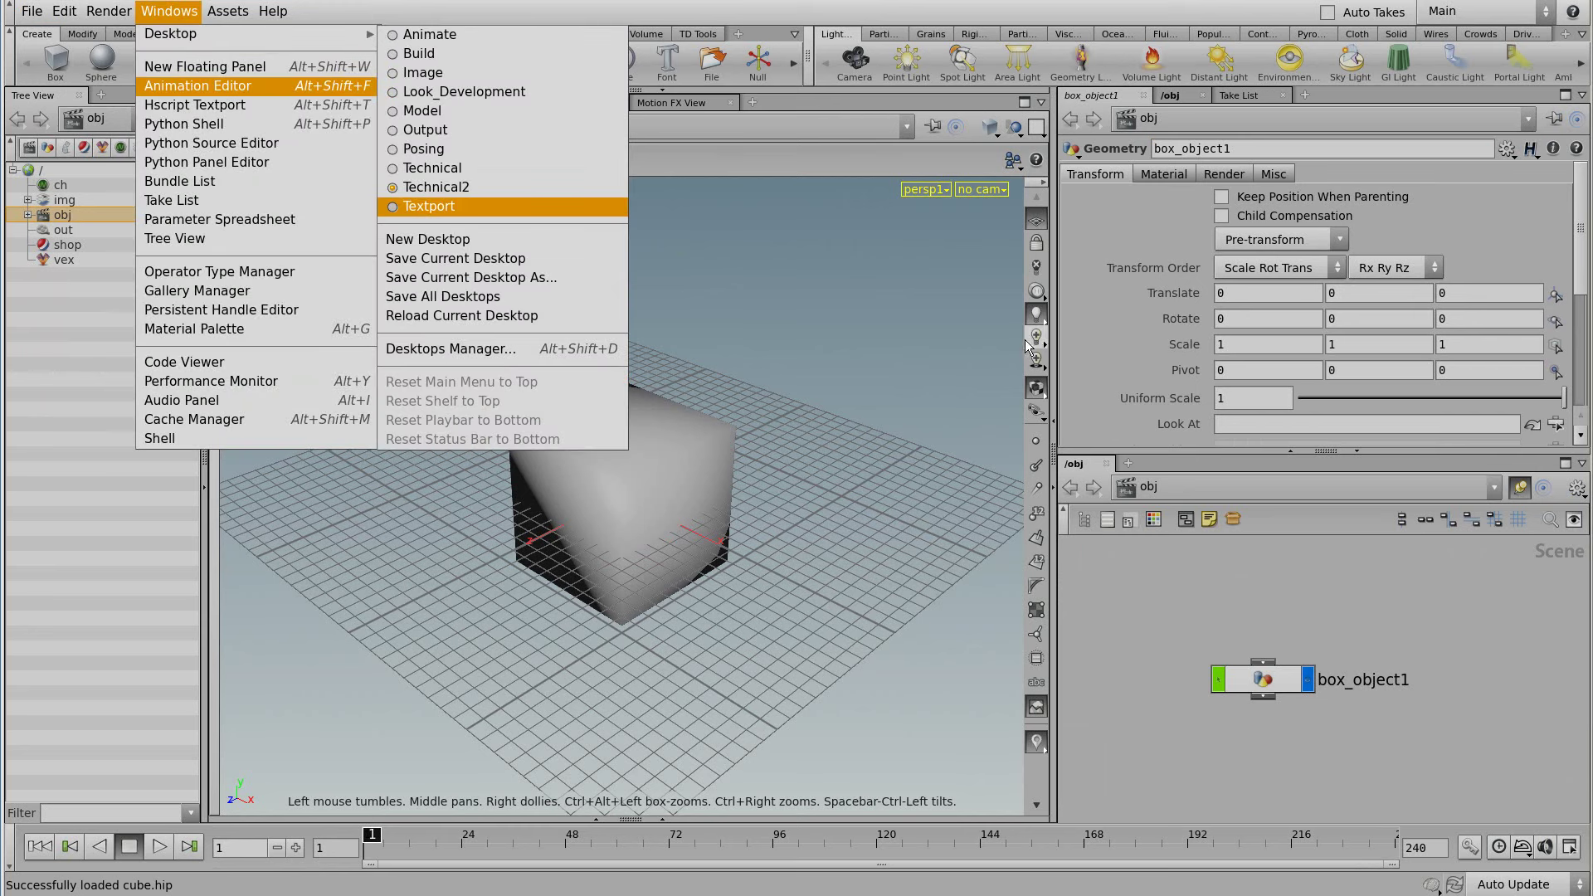
click(874, 324)
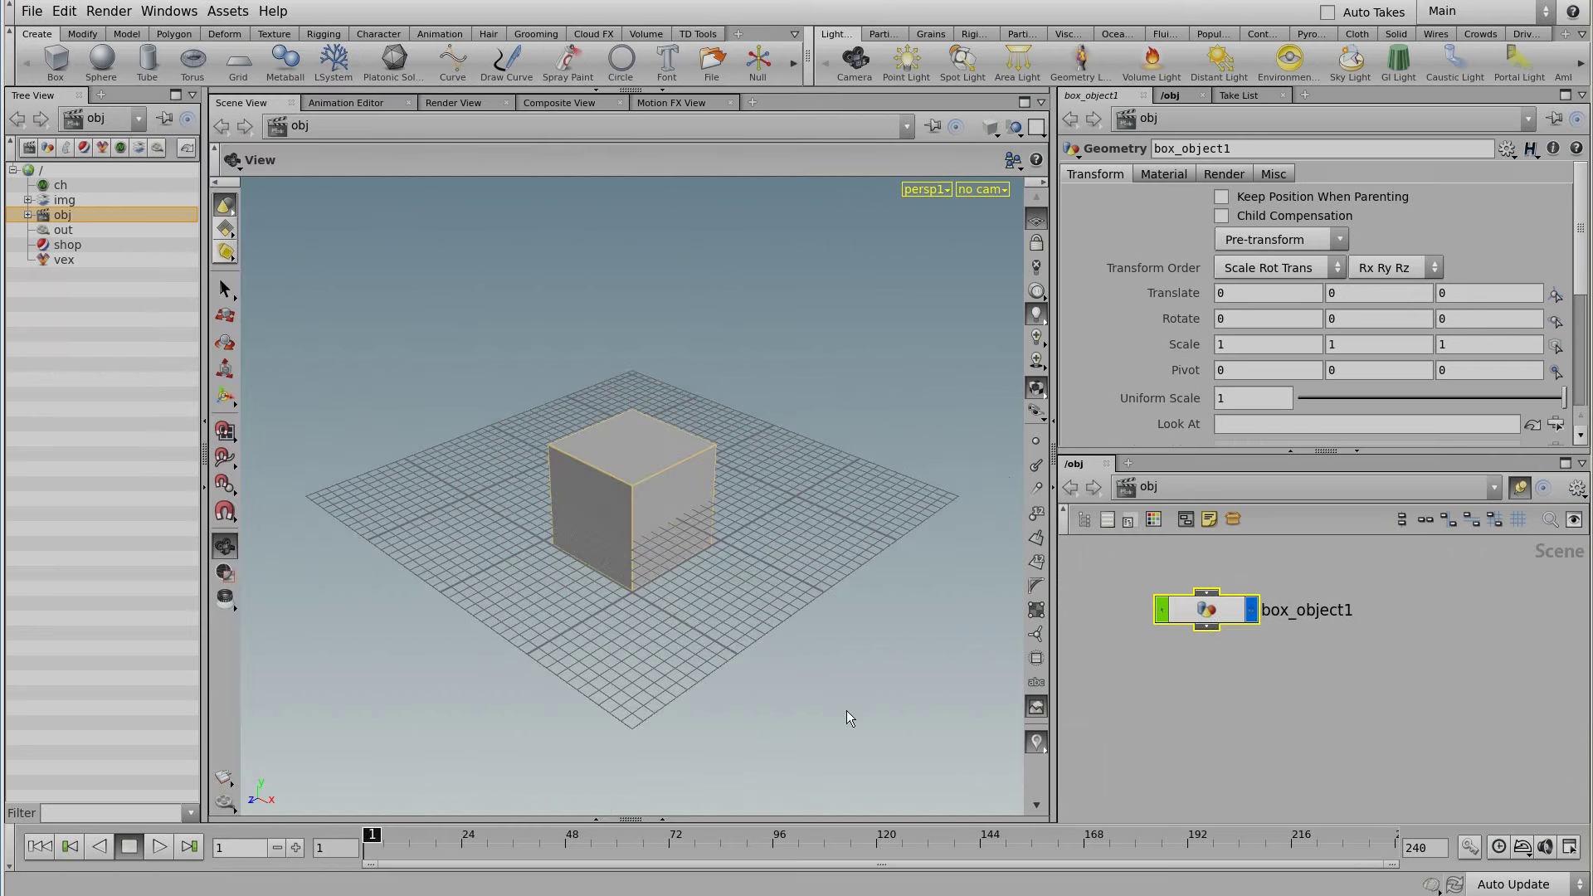
Step: Place a new sphere on the grid beside box_object1 with the Sphere shelf tool
click(100, 58)
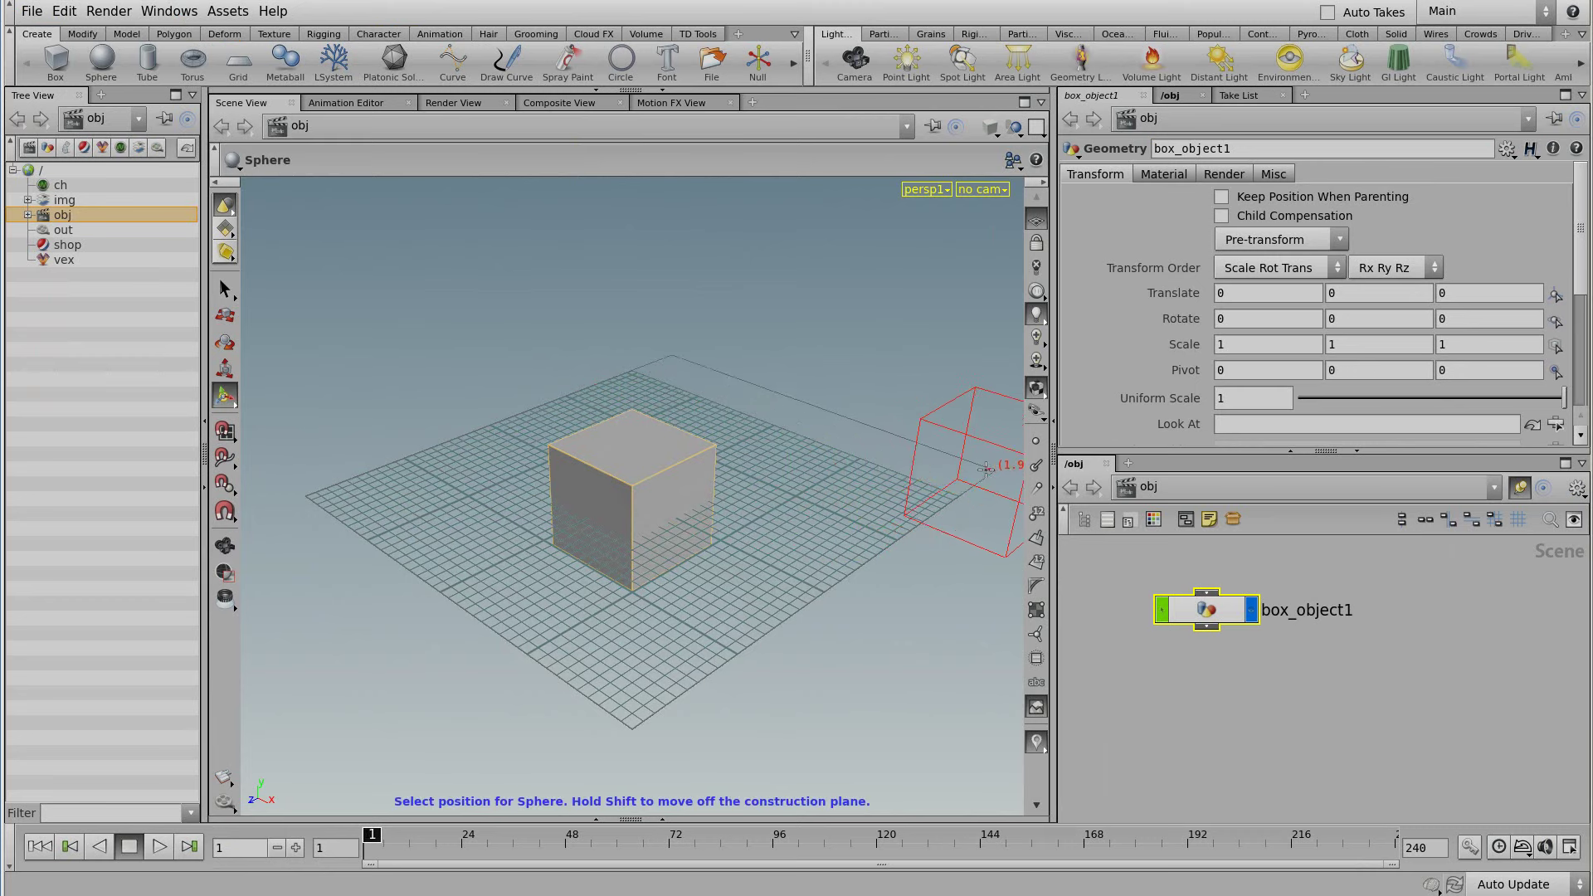
click(953, 463)
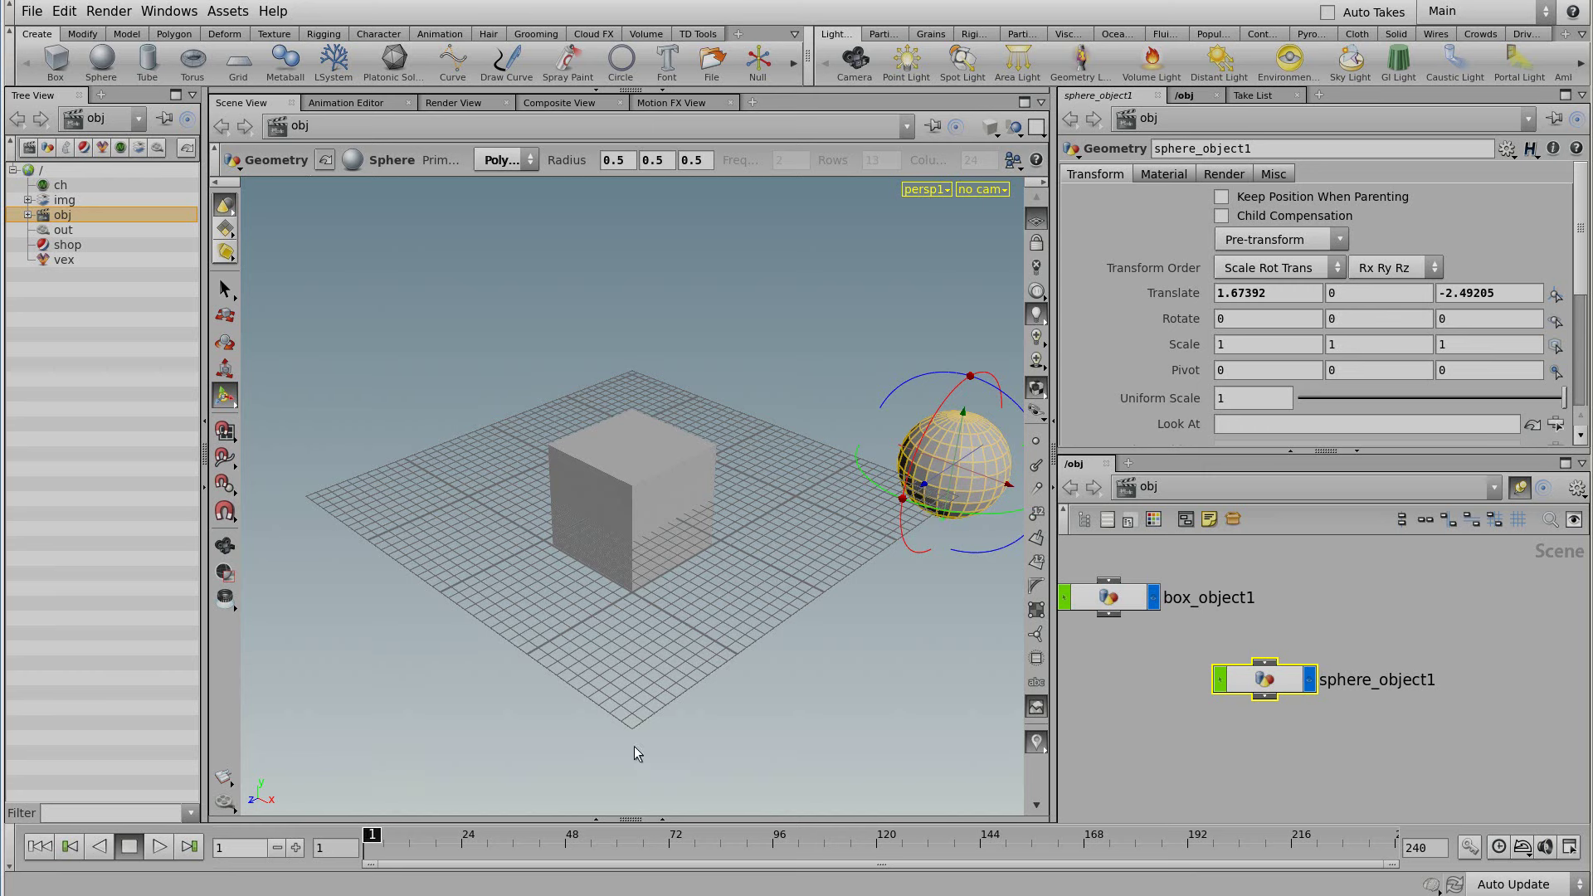
click(224, 545)
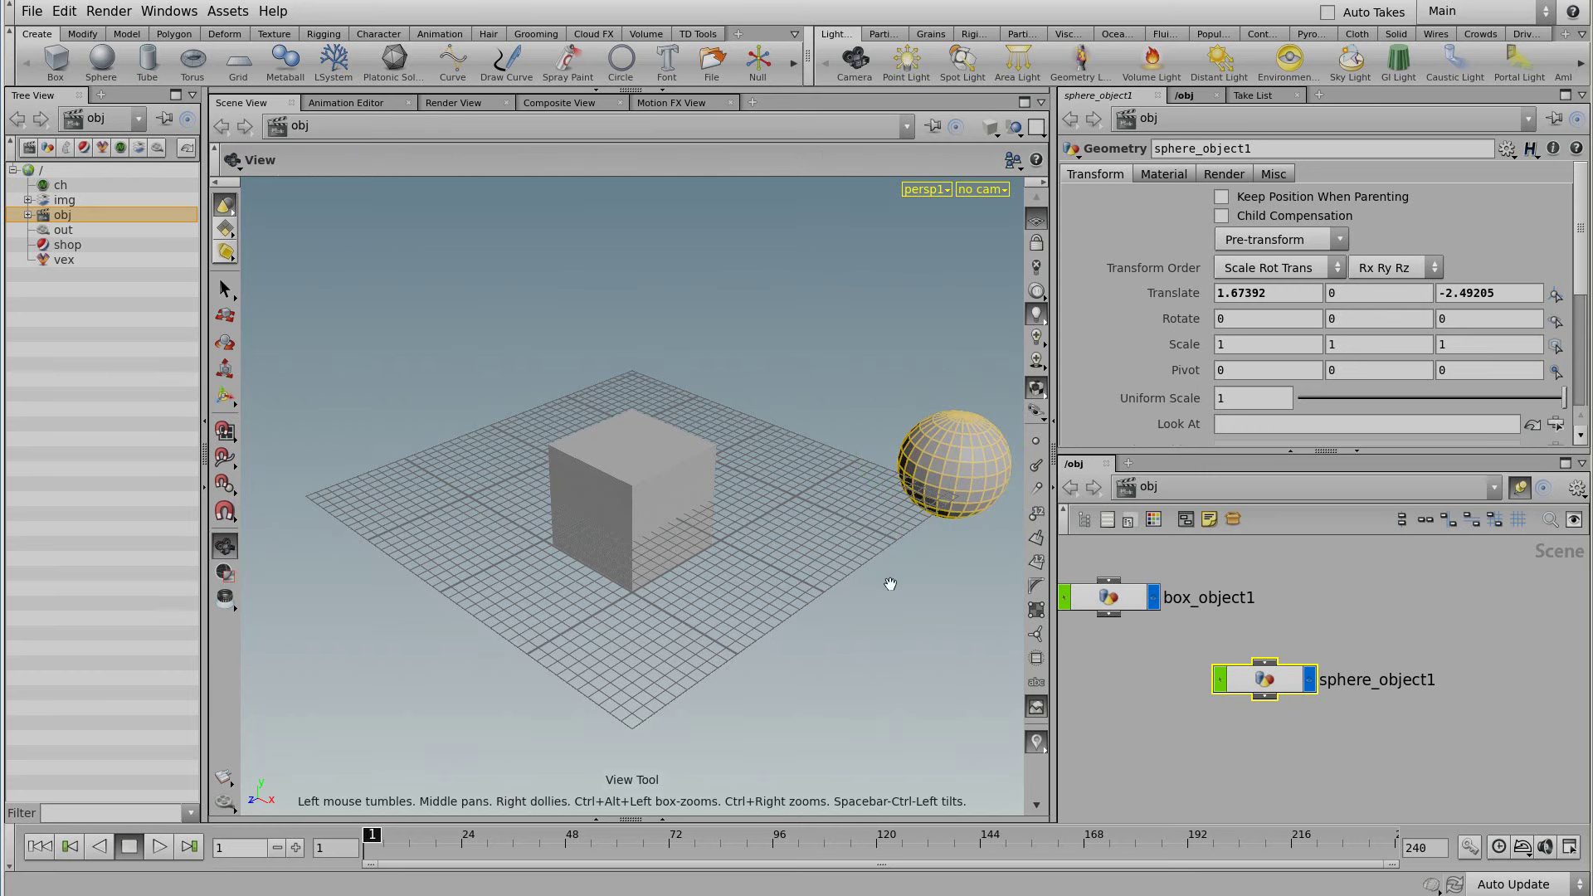
Step: Frame the sphere, then the box, and zoom out to show both objects together
key(f)
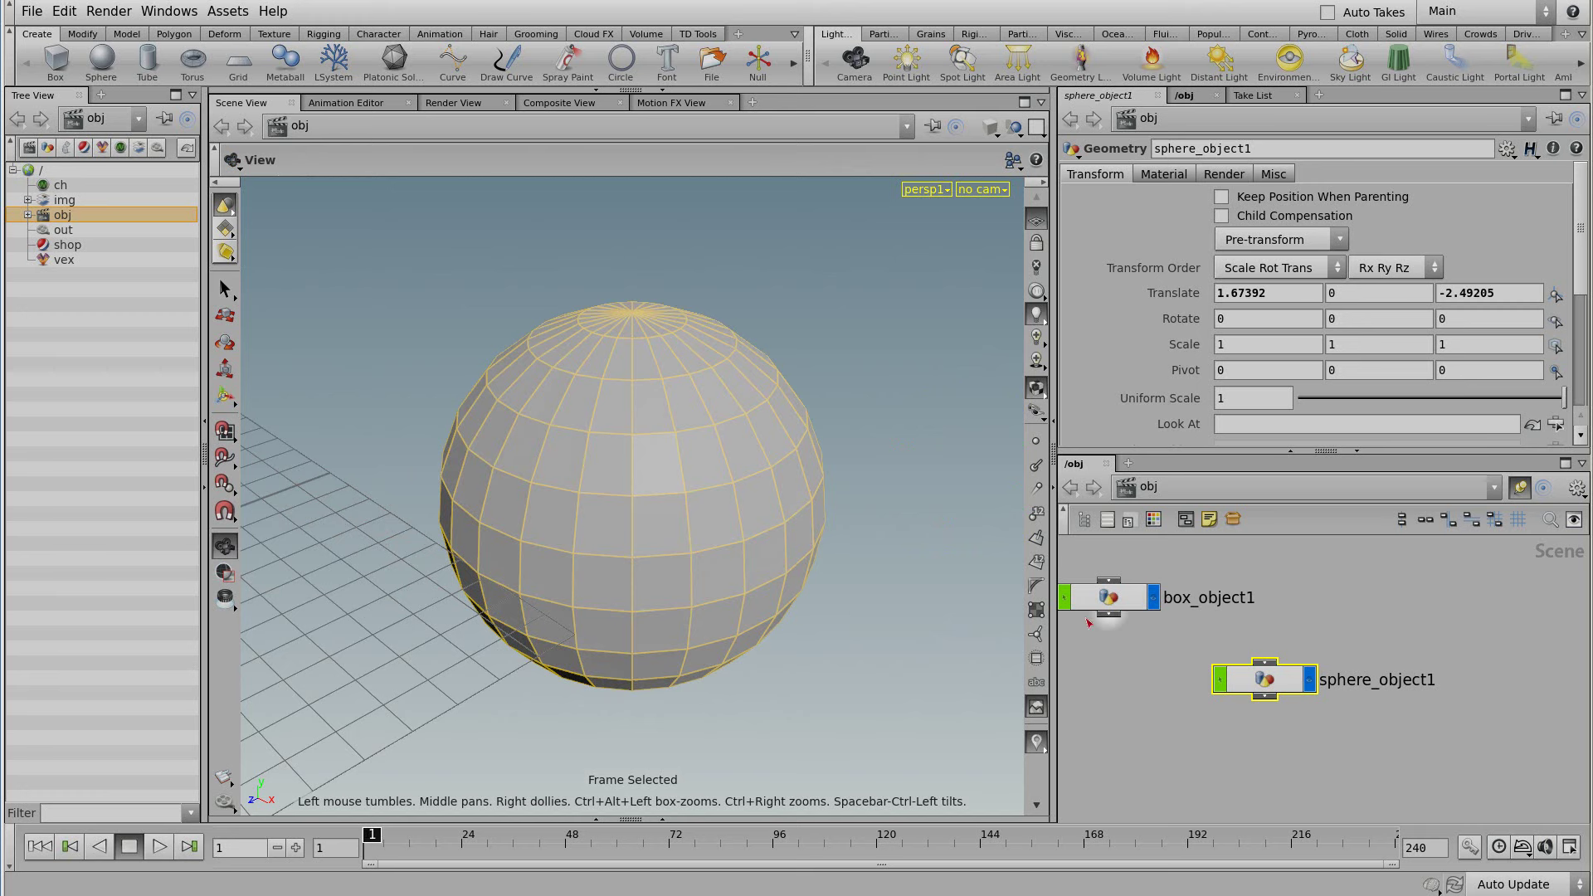
click(1110, 604)
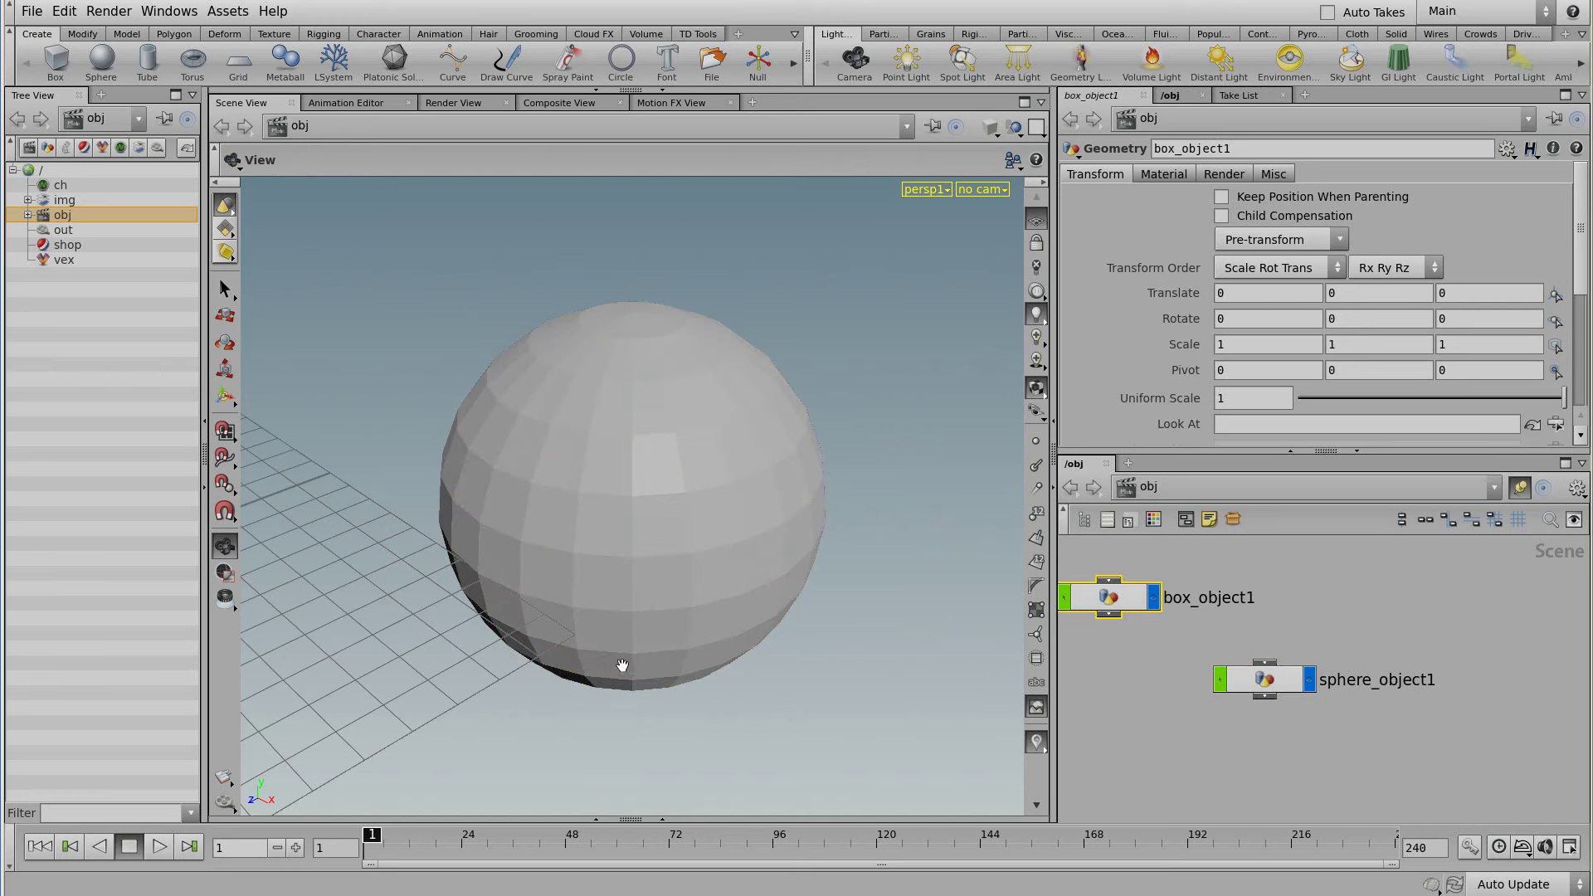
key(f)
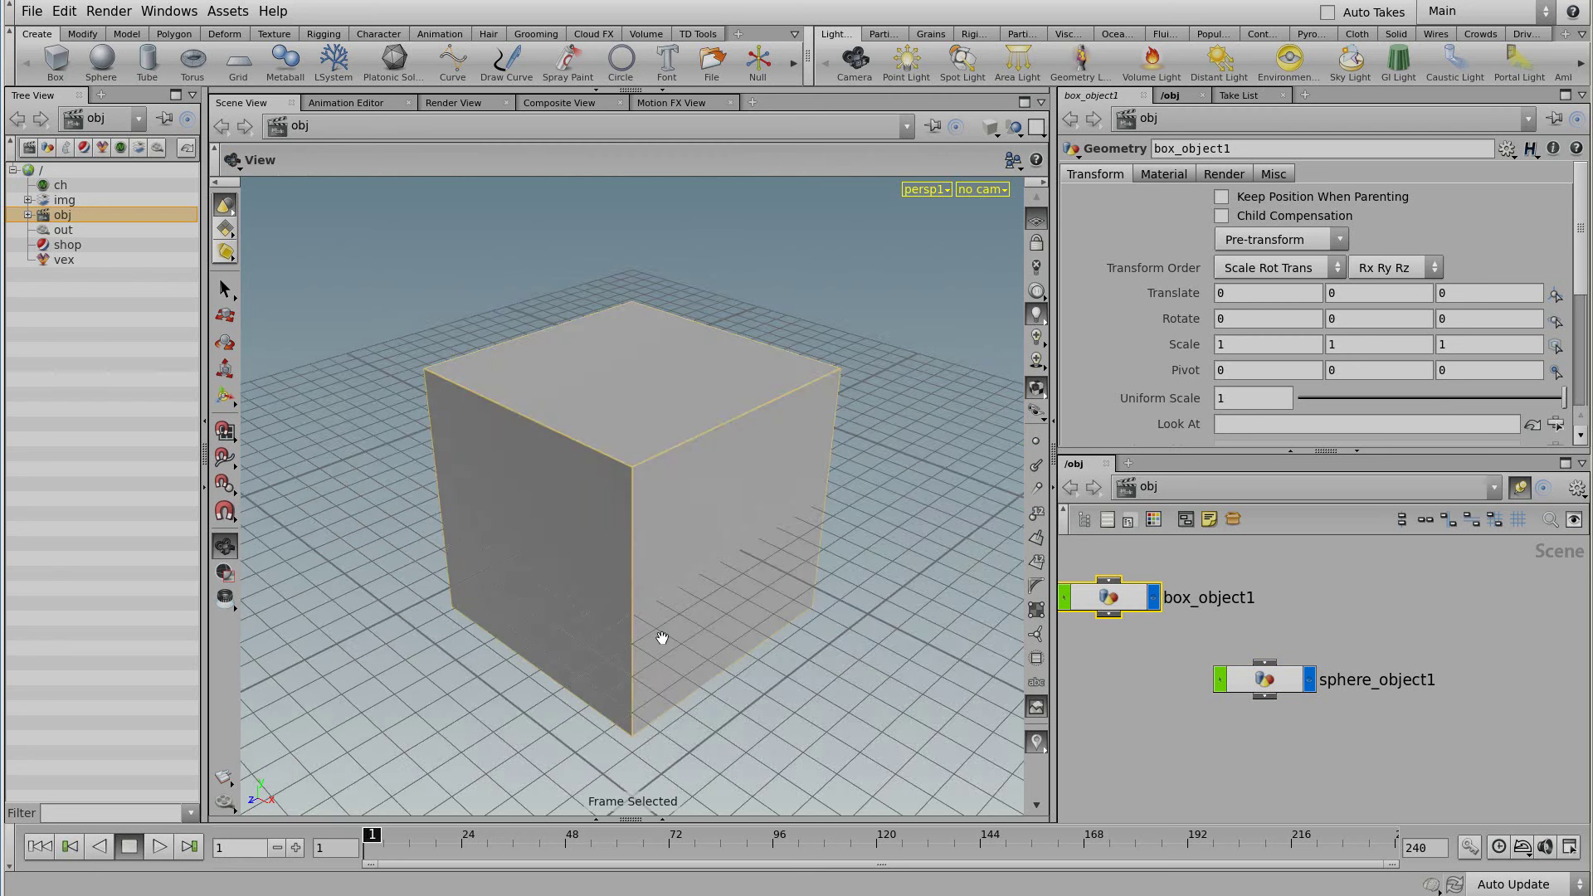
click(1175, 719)
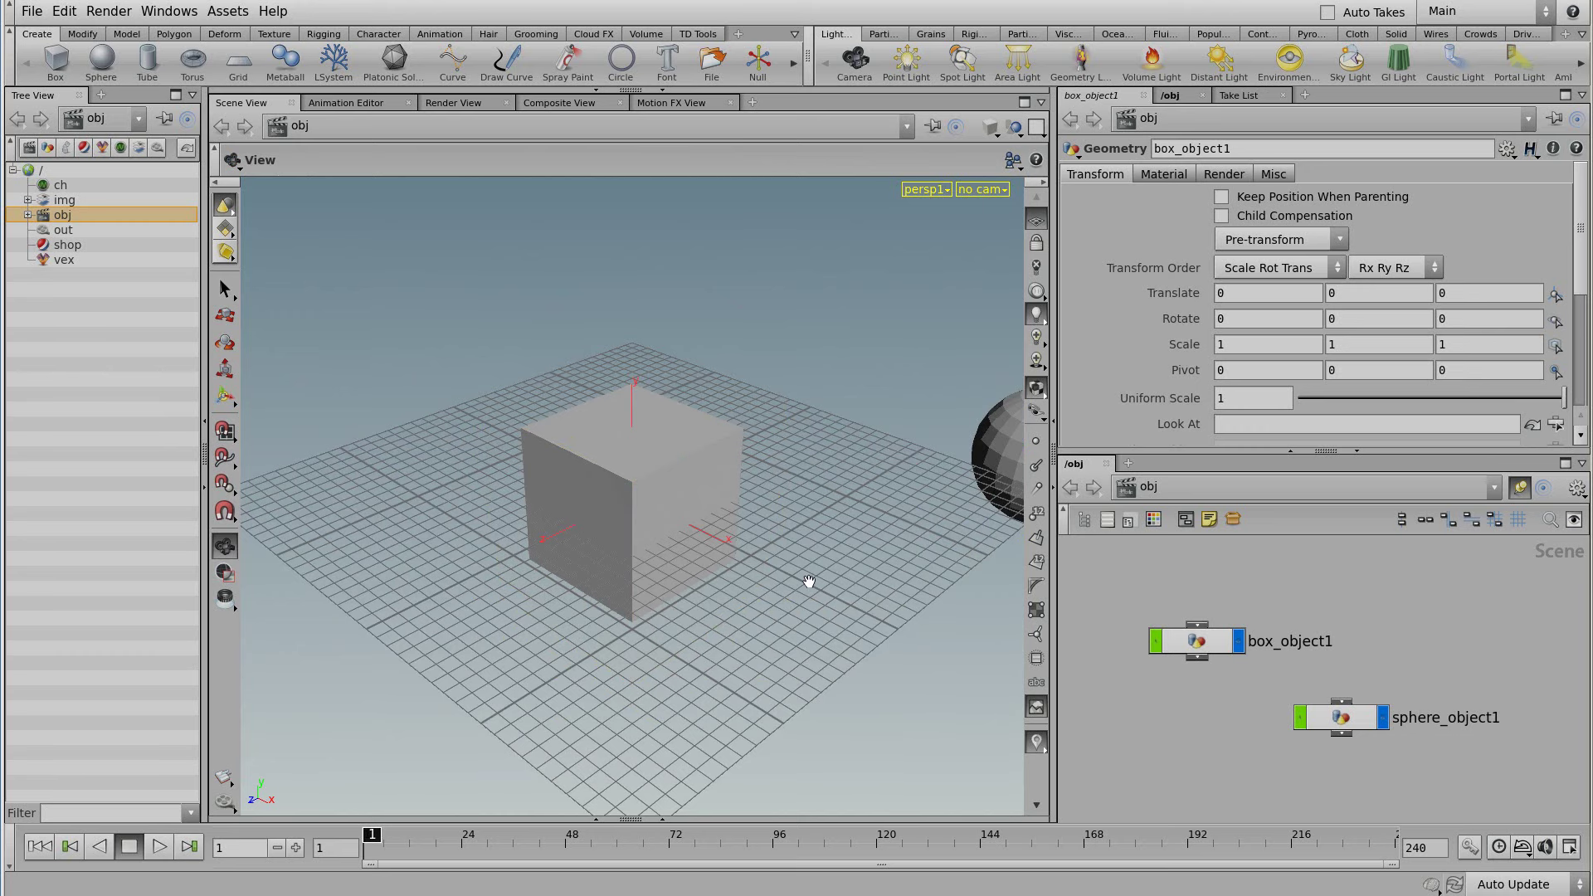
key(g)
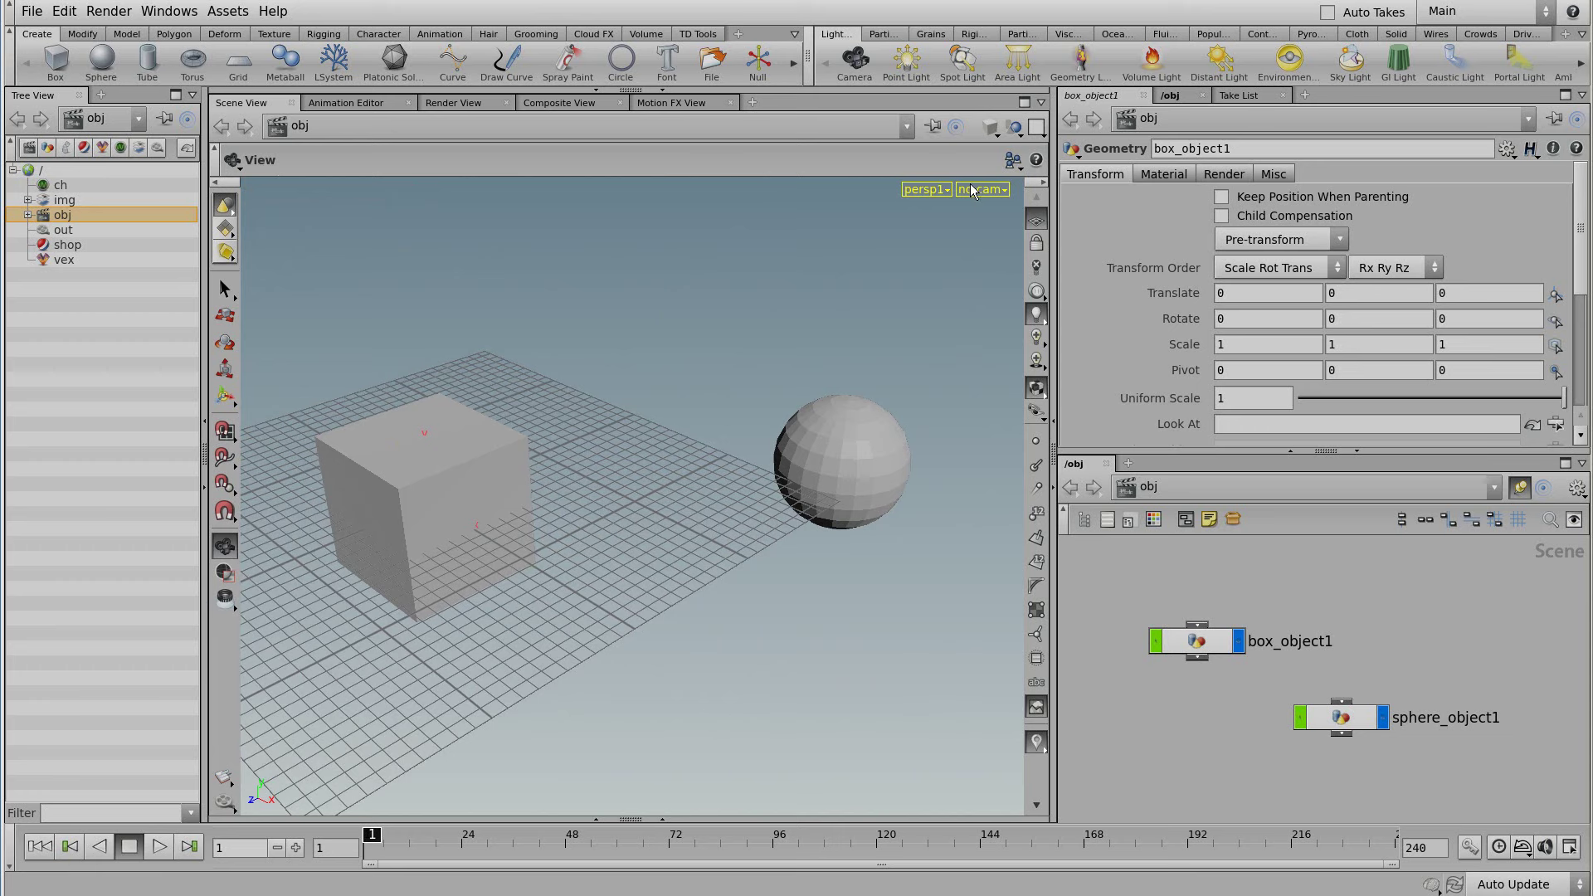
click(1044, 184)
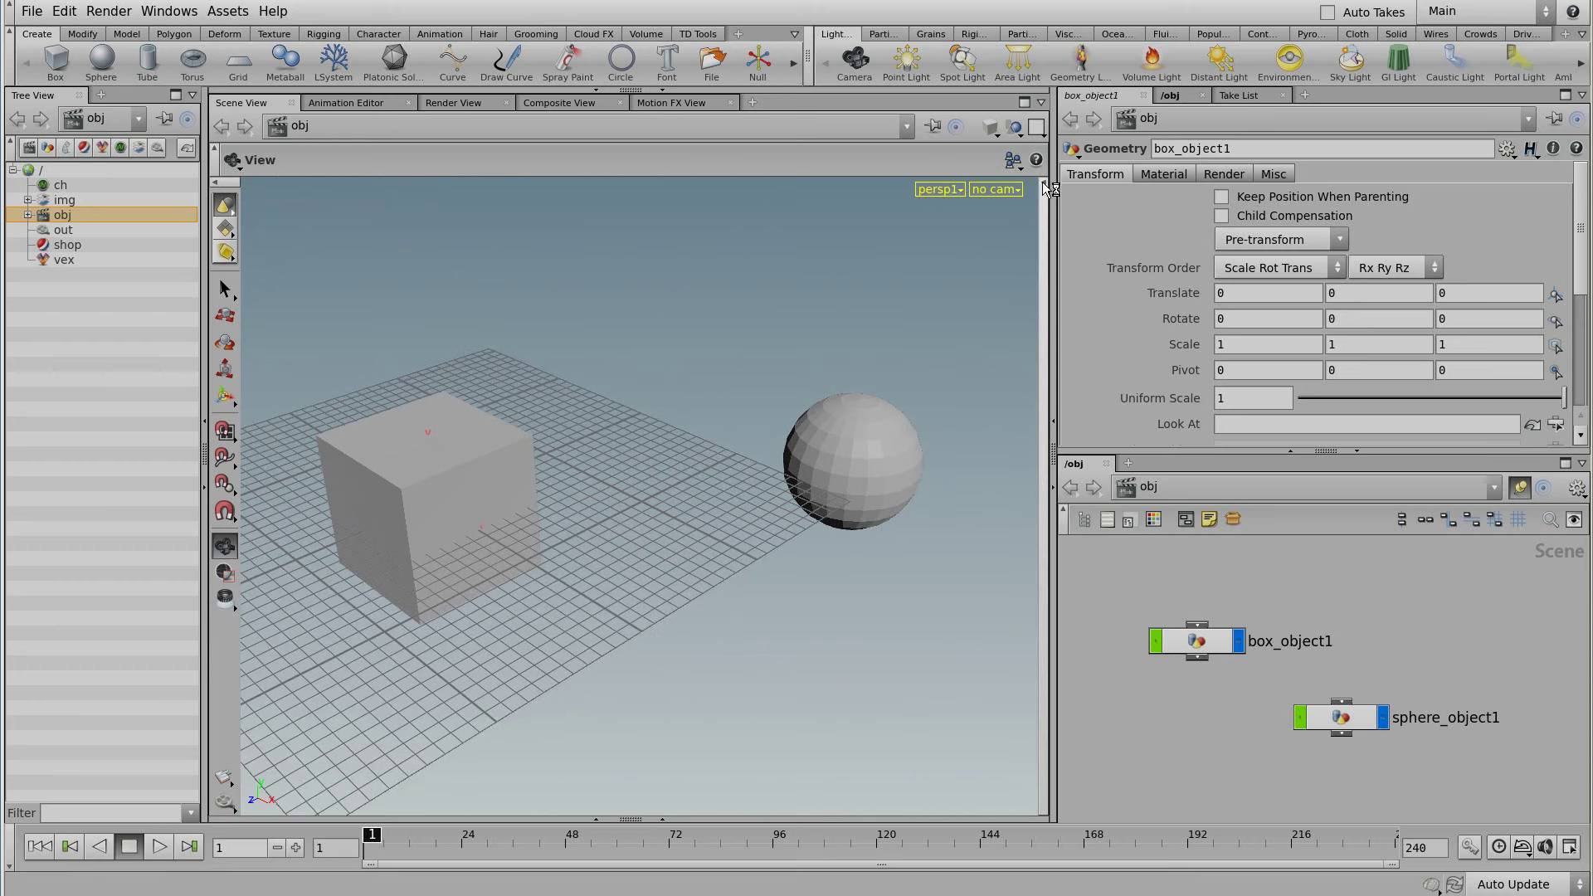
click(1044, 186)
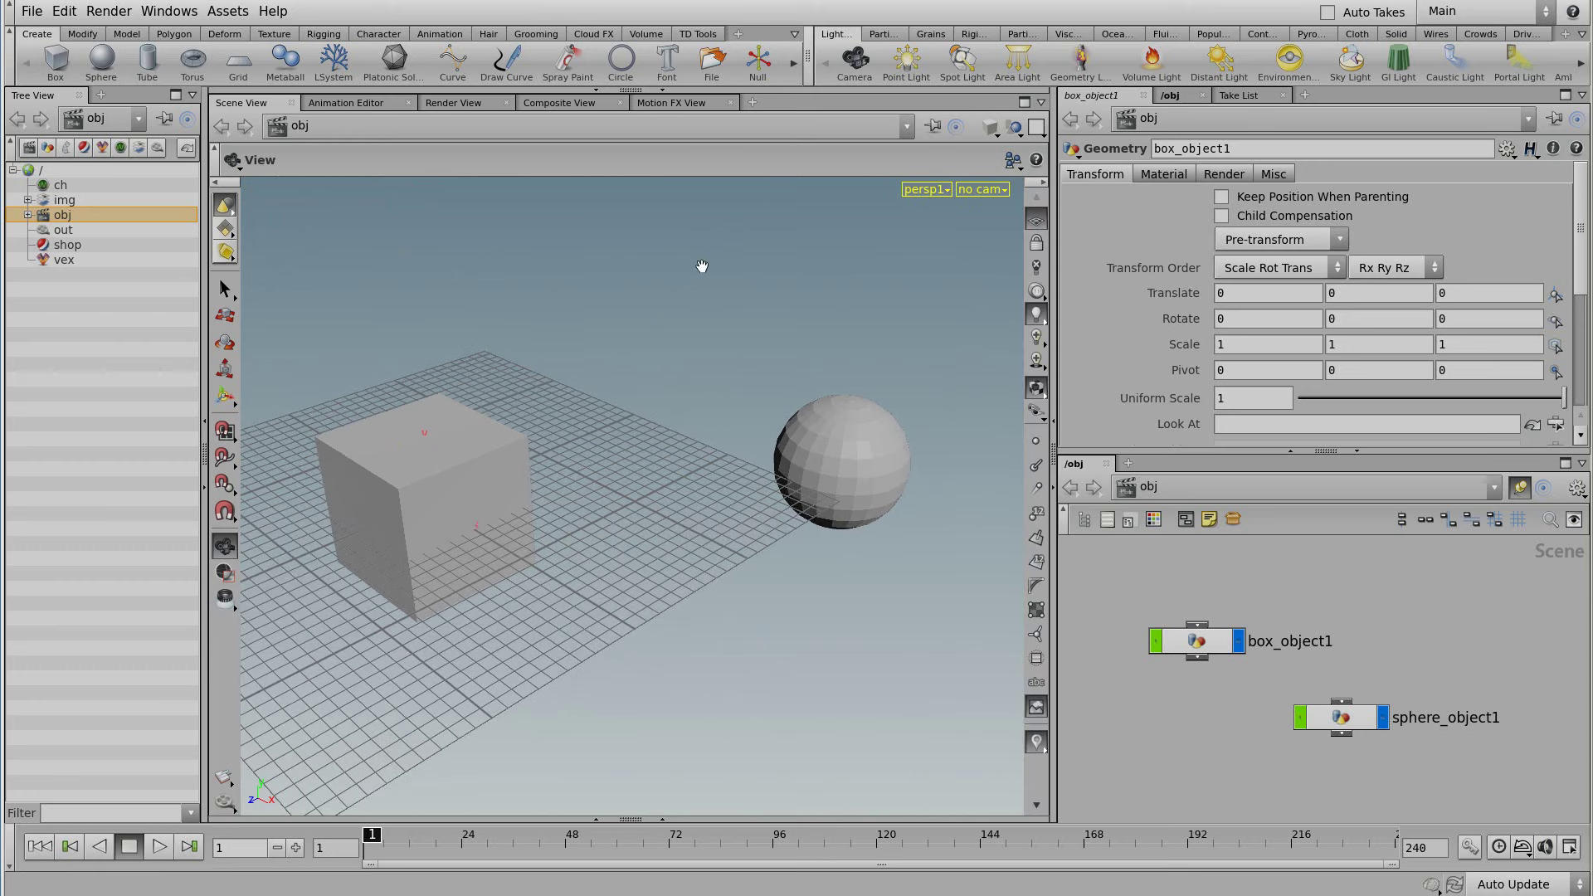